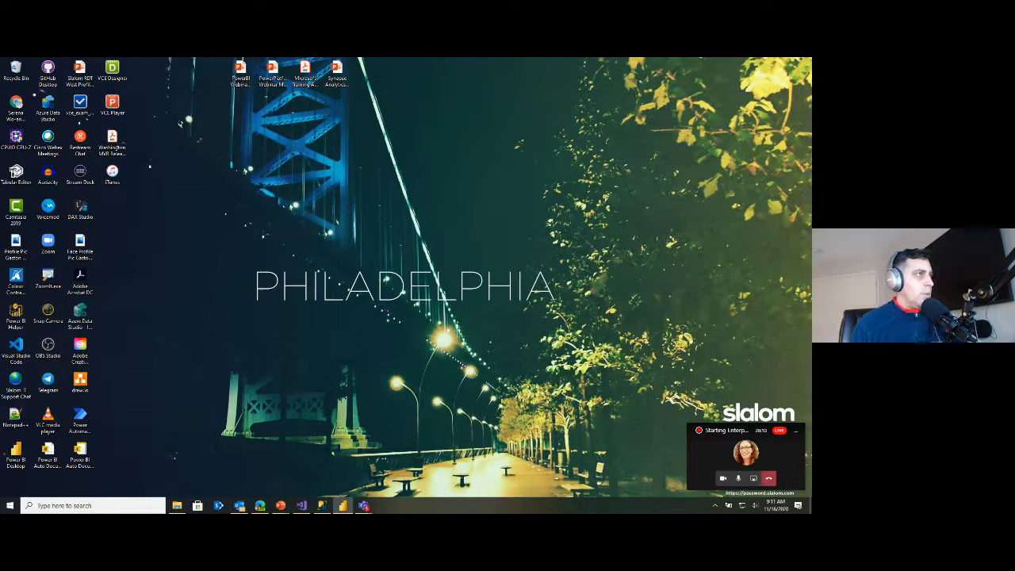
{"action": "left_click_drag", "start_coordinate": [811, 64], "coordinate": [627, 63]}
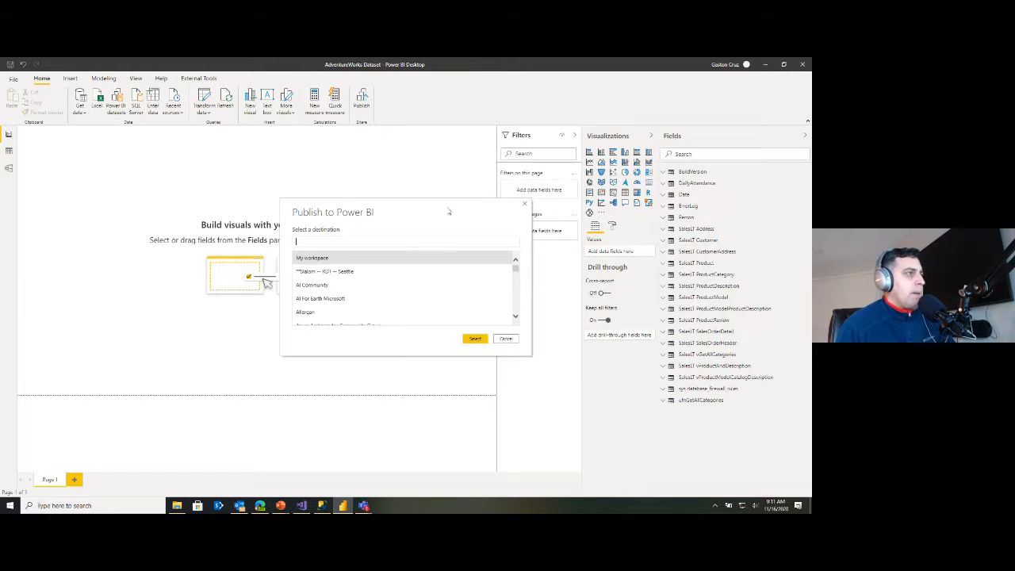
{"action": "left_click_drag", "start_coordinate": [514, 271], "coordinate": [513, 287]}
{"action": "scroll", "coordinate": [513, 287], "scroll_direction": "down", "scroll_amount": 1}
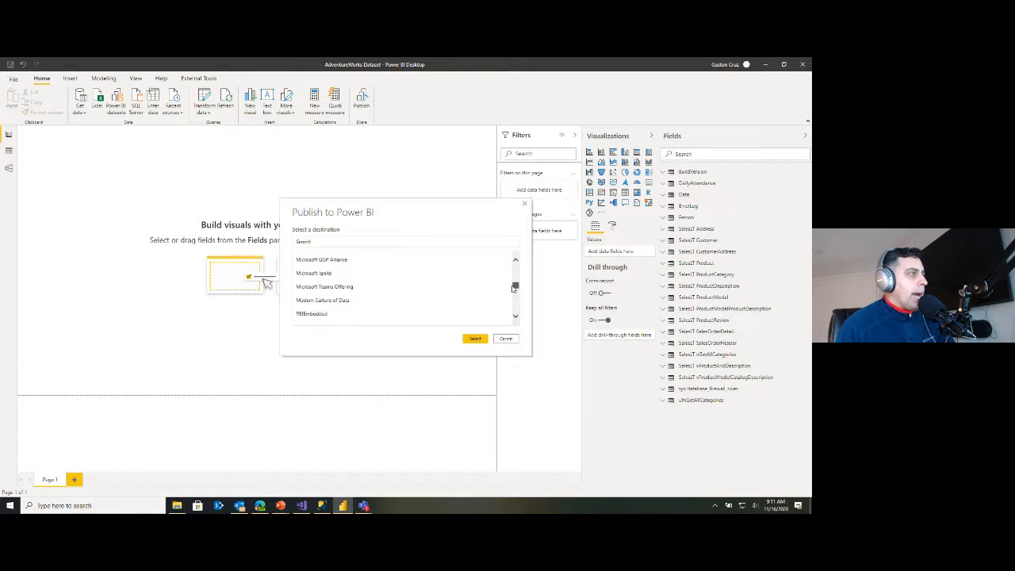
{"action": "scroll", "coordinate": [513, 287], "scroll_direction": "down", "scroll_amount": 6}
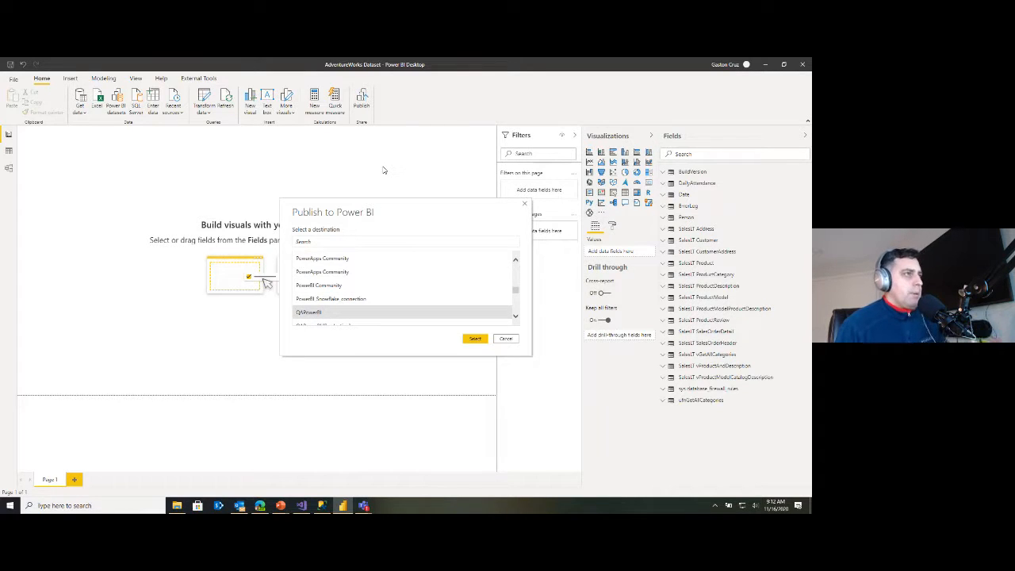
{"action": "left_click", "coordinate": [503, 341]}
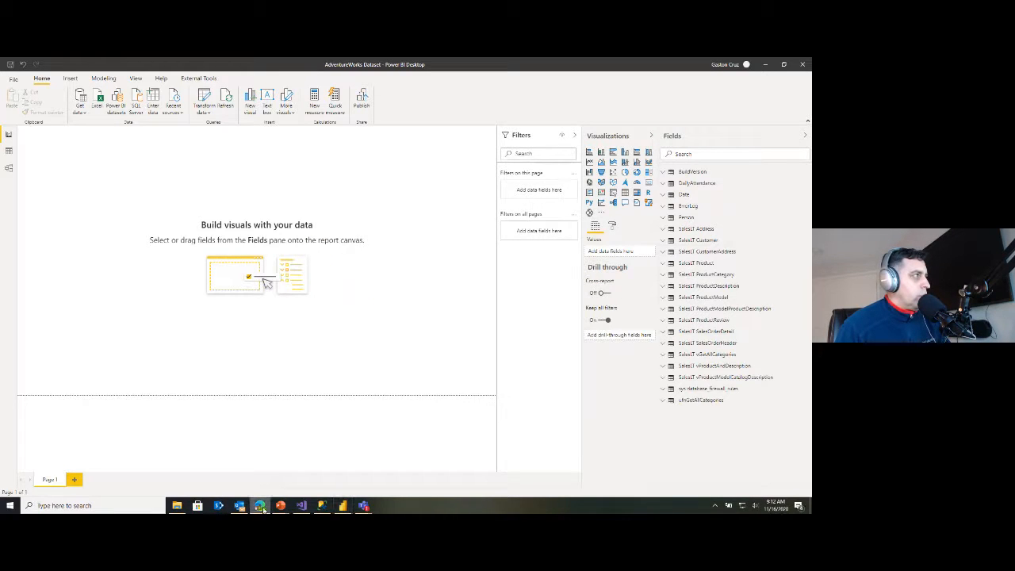
Switch to the browser and maximize the QAPowerBI workspace's Datasets + dataflows list
{"action": "left_click_drag", "start_coordinate": [811, 176], "coordinate": [282, 130]}
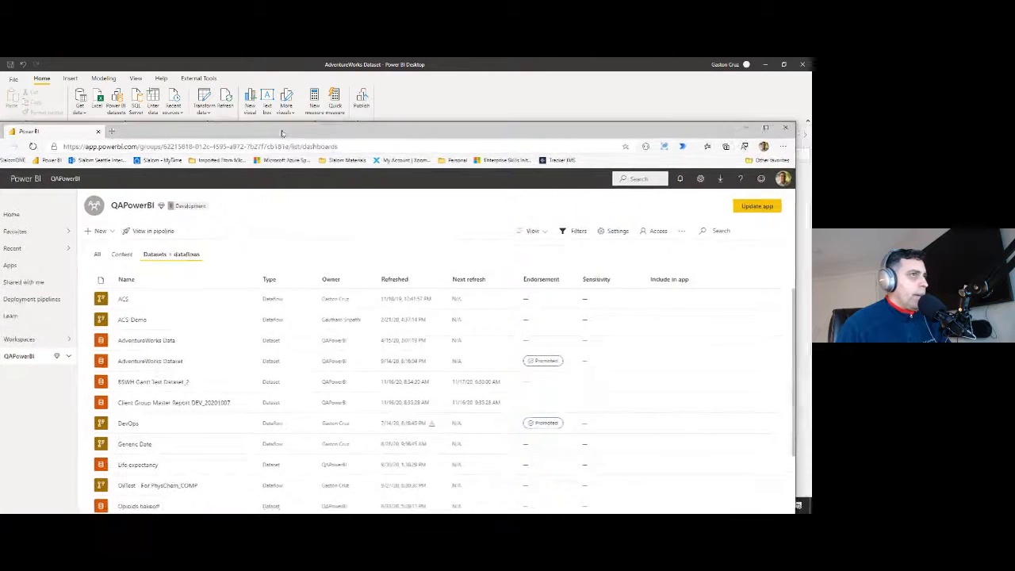
{"action": "left_click", "coordinate": [767, 128]}
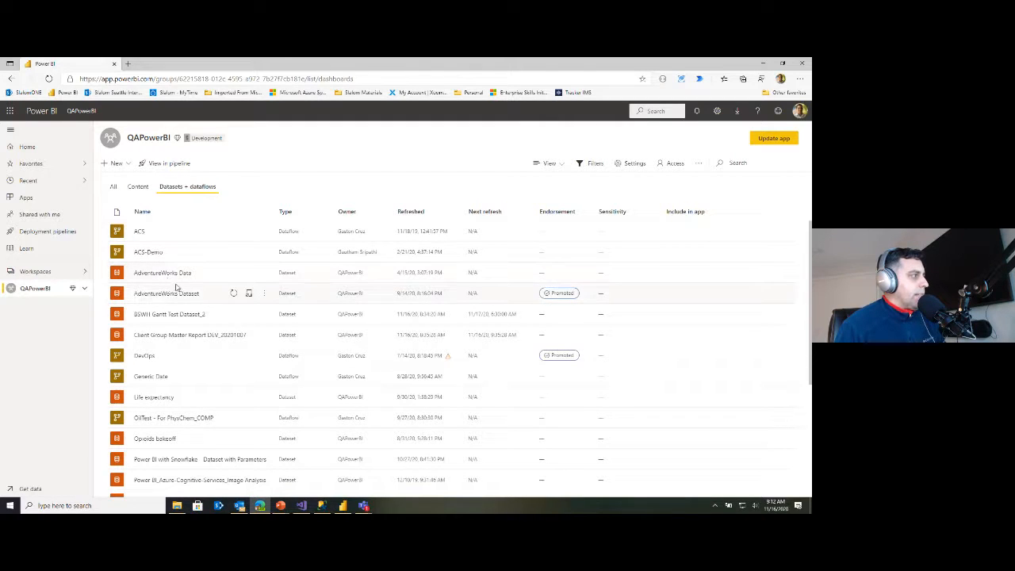
Examine the AdventureWorks Dataset entry, its type and its Promoted endorsement in the workspace list
{"action": "left_click_drag", "start_coordinate": [145, 273], "coordinate": [230, 271]}
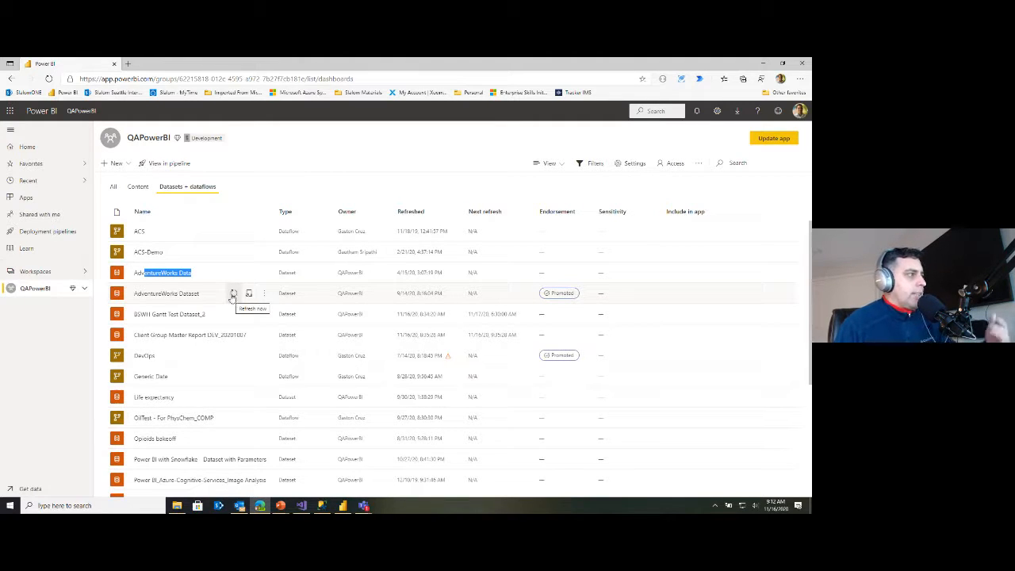
{"action": "double_click", "coordinate": [554, 295]}
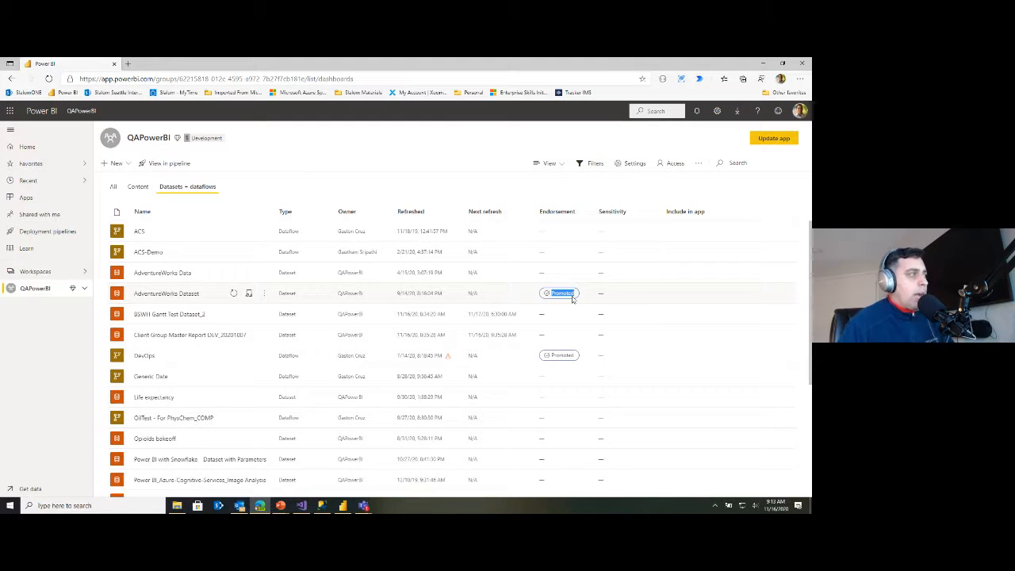
{"action": "double_click", "coordinate": [284, 293]}
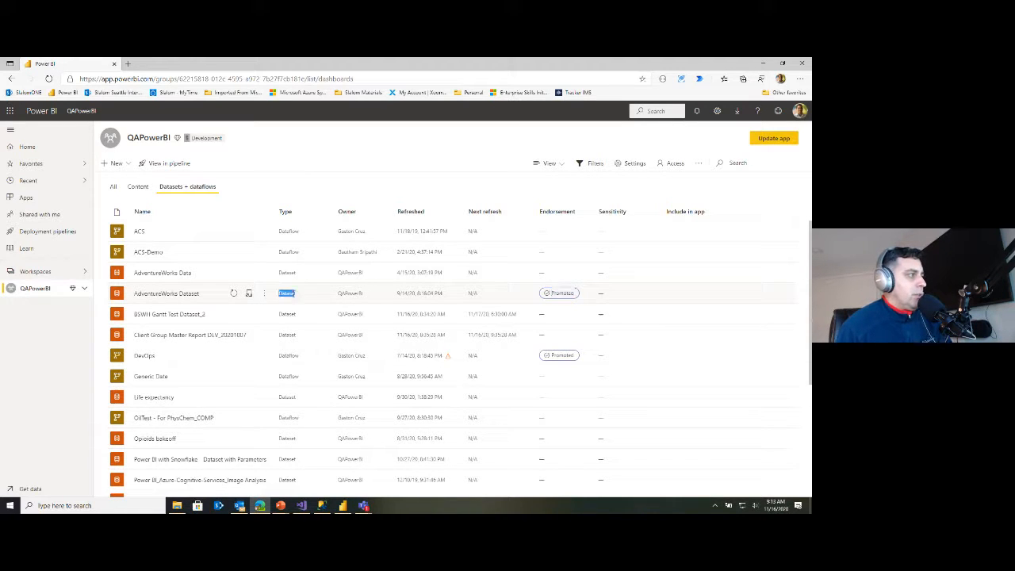
{"action": "left_click_drag", "start_coordinate": [200, 294], "coordinate": [136, 291]}
{"action": "left_click", "coordinate": [134, 297]}
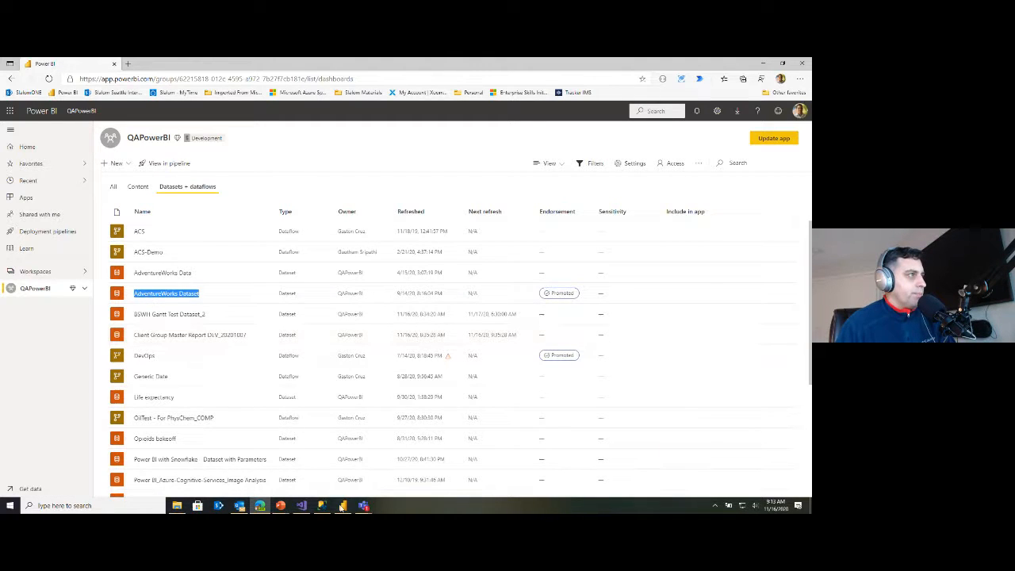
Switch back to Power BI Desktop and close the AdventureWorks Dataset file
{"action": "left_click", "coordinate": [338, 500]}
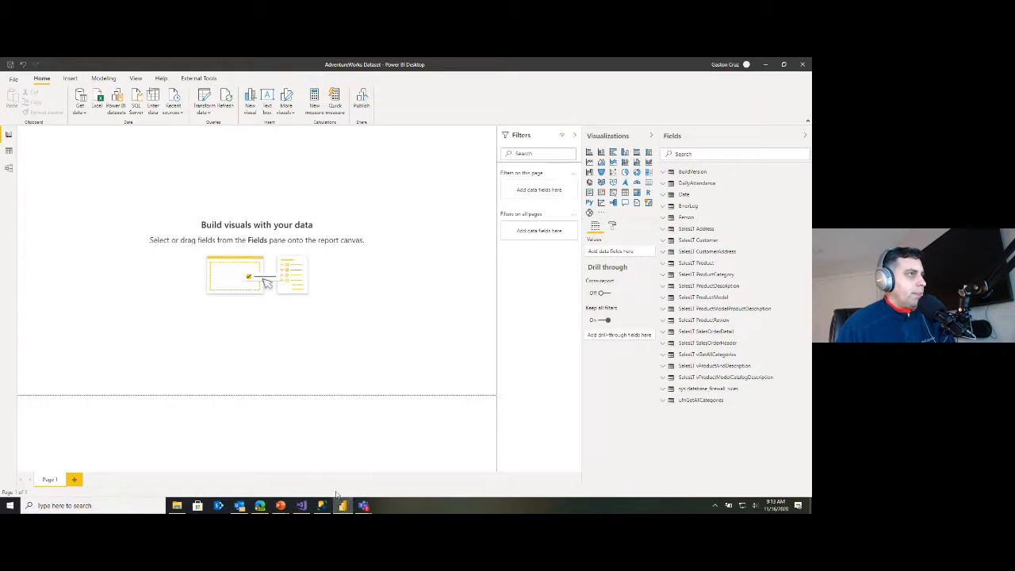
{"action": "left_click", "coordinate": [802, 67]}
Launch Power BI Desktop from the Start menu search
{"action": "left_click", "coordinate": [10, 505]}
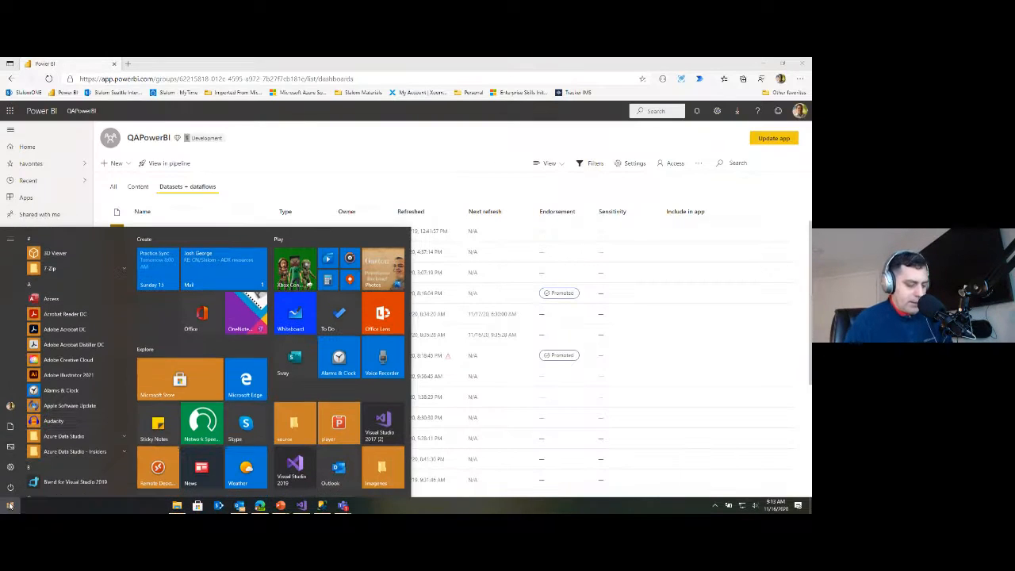
{"action": "type", "text": "power BI Desktop"}
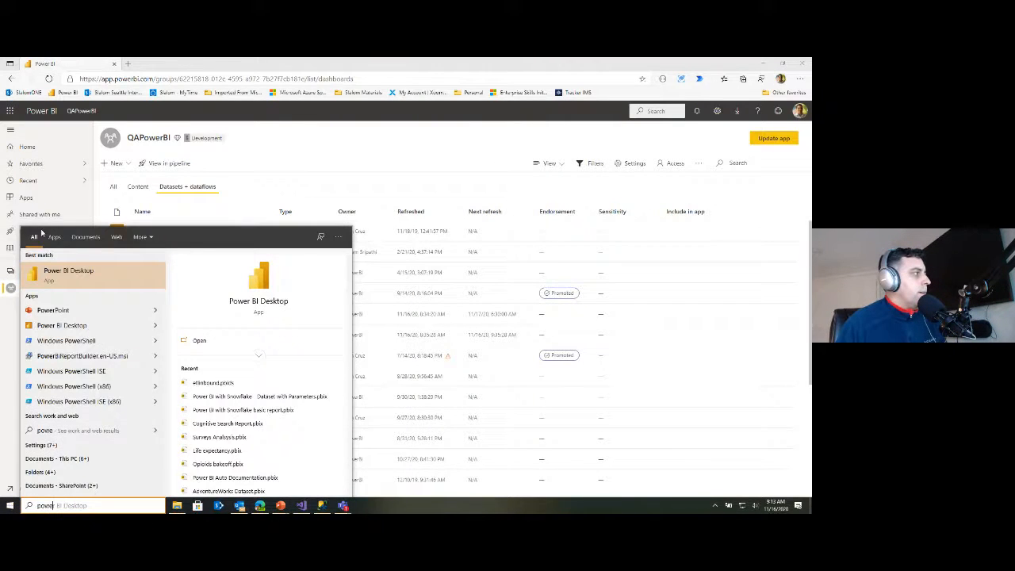
{"action": "left_click", "coordinate": [70, 273]}
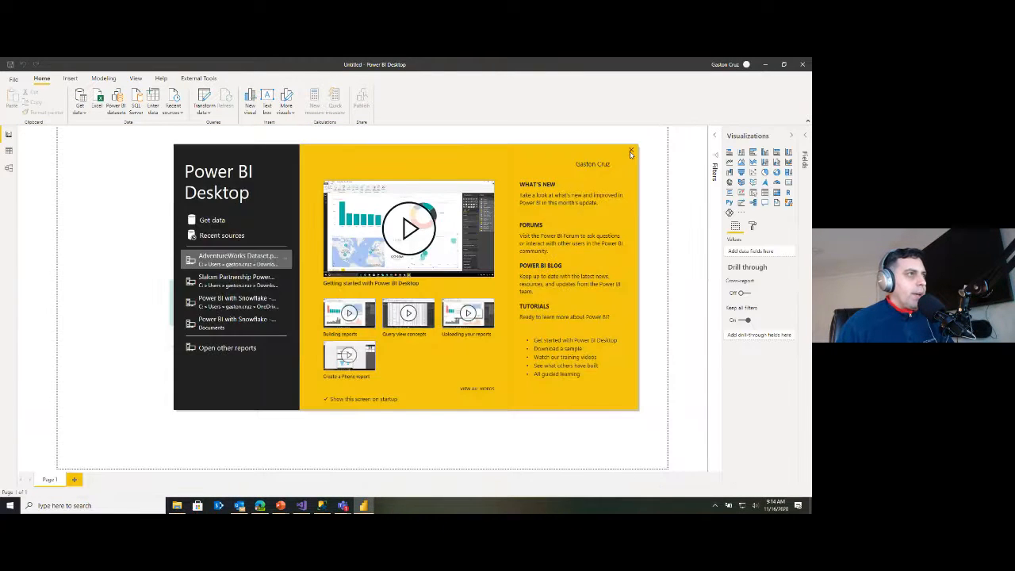
Close the welcome screen and start a Get data connection to Power BI datasets
{"action": "left_click", "coordinate": [632, 150]}
{"action": "left_click", "coordinate": [82, 113]}
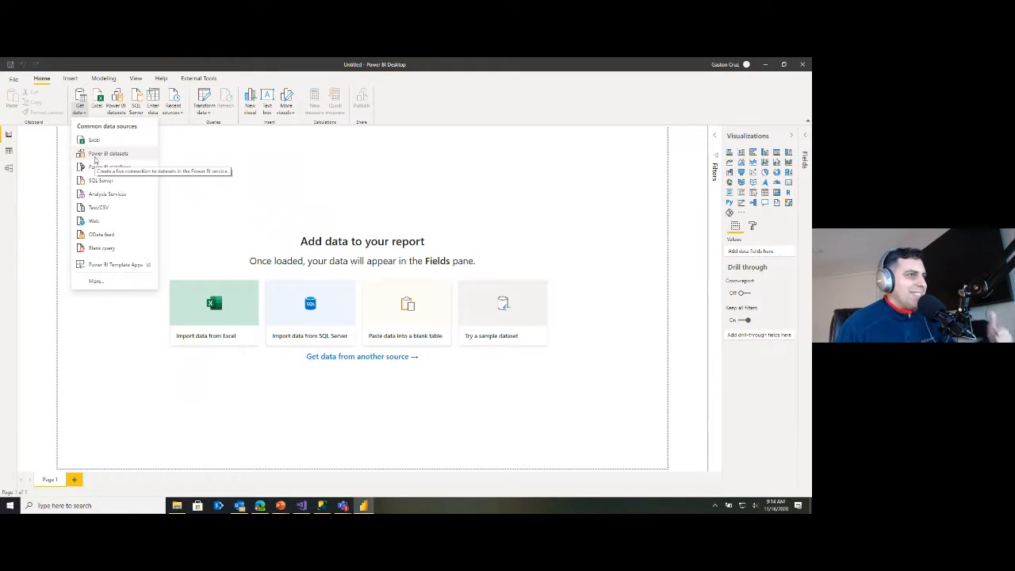
{"action": "left_click", "coordinate": [94, 160]}
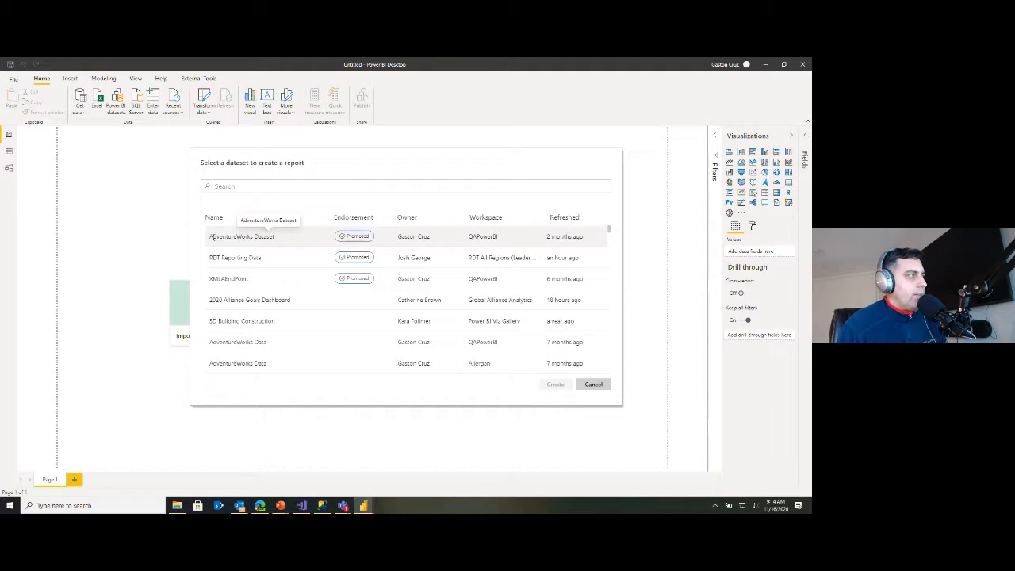
Select the promoted AdventureWorks Dataset from the QAPowerBI workspace and create a report from it
{"action": "left_click_drag", "start_coordinate": [212, 237], "coordinate": [264, 239]}
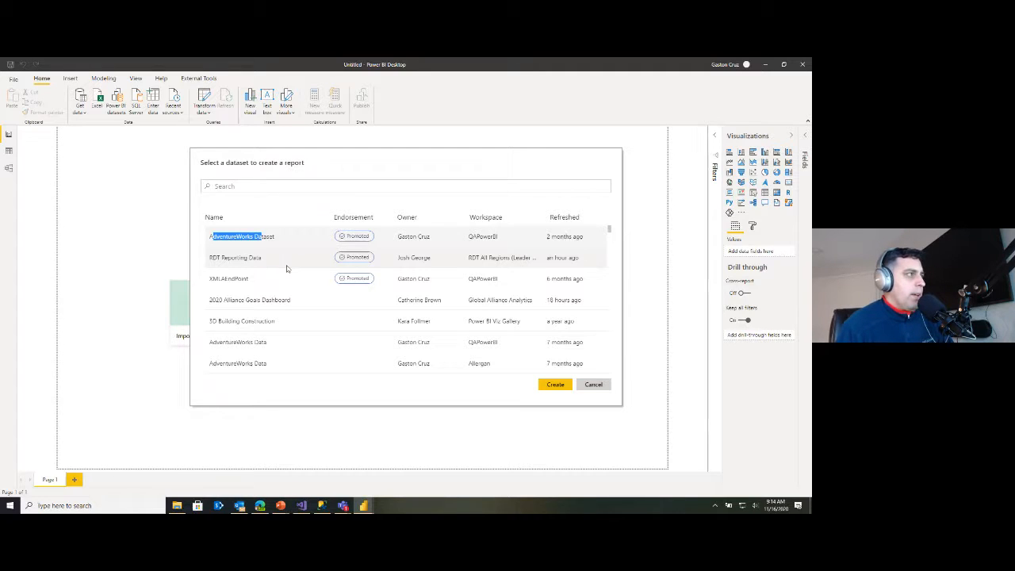
{"action": "double_click", "coordinate": [353, 237]}
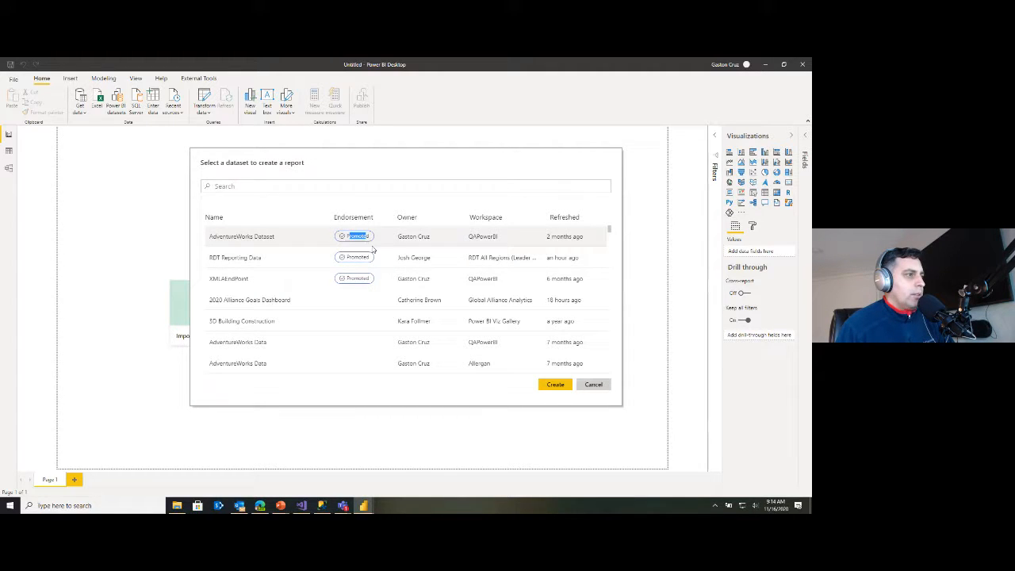
{"action": "left_click_drag", "start_coordinate": [223, 237], "coordinate": [251, 236]}
{"action": "left_click", "coordinate": [556, 385]}
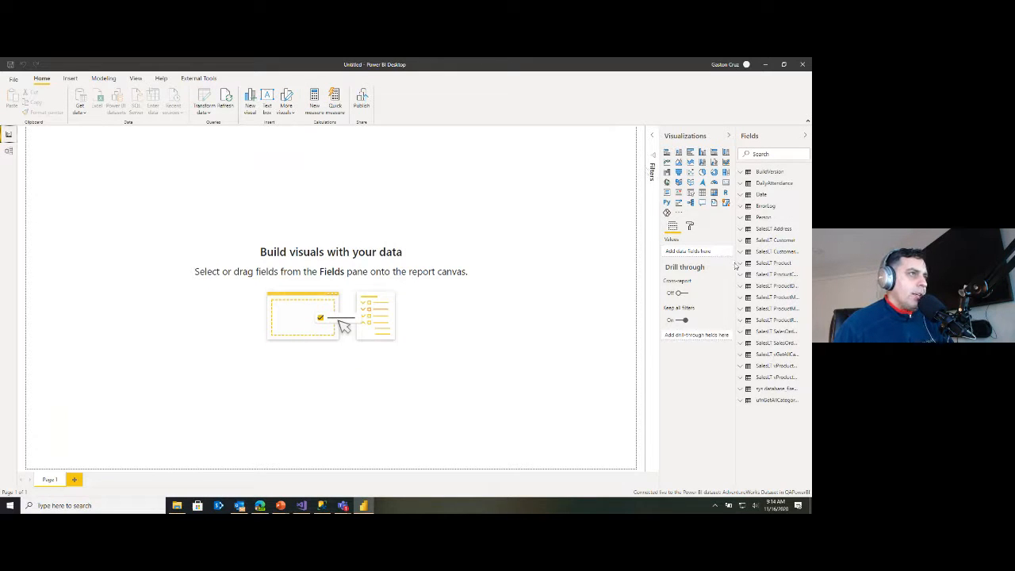
Widen the Fields pane, expand SalesLT Address, and add City to the canvas as a map visual
{"action": "left_click_drag", "start_coordinate": [737, 263], "coordinate": [672, 263]}
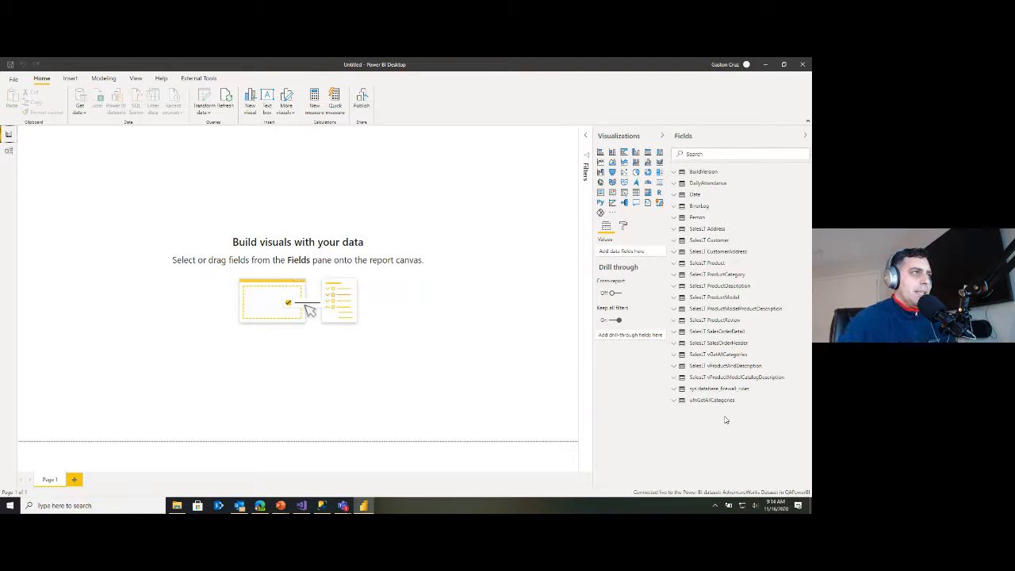
{"action": "left_click", "coordinate": [687, 230]}
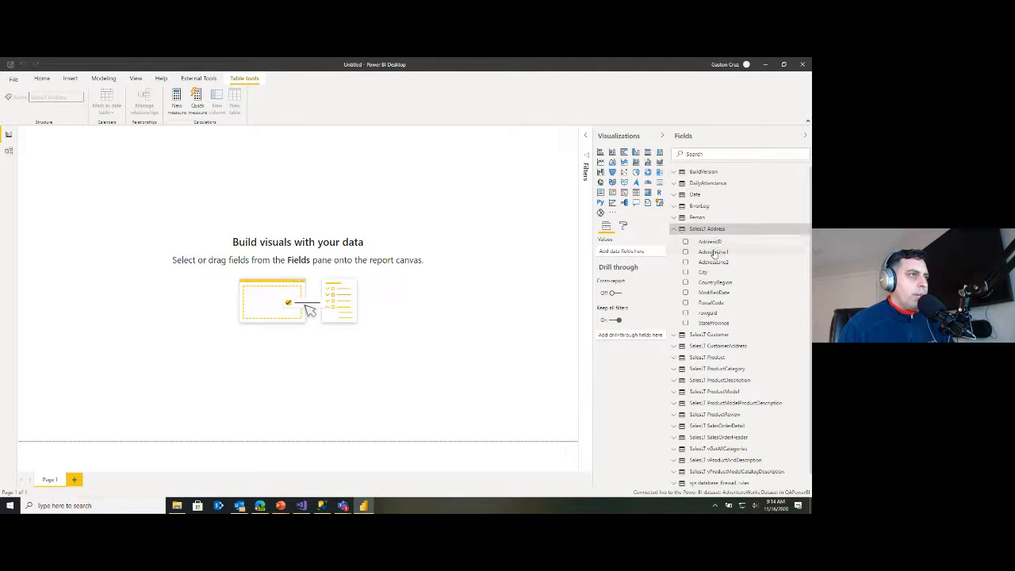
{"action": "left_click_drag", "start_coordinate": [704, 272], "coordinate": [495, 241]}
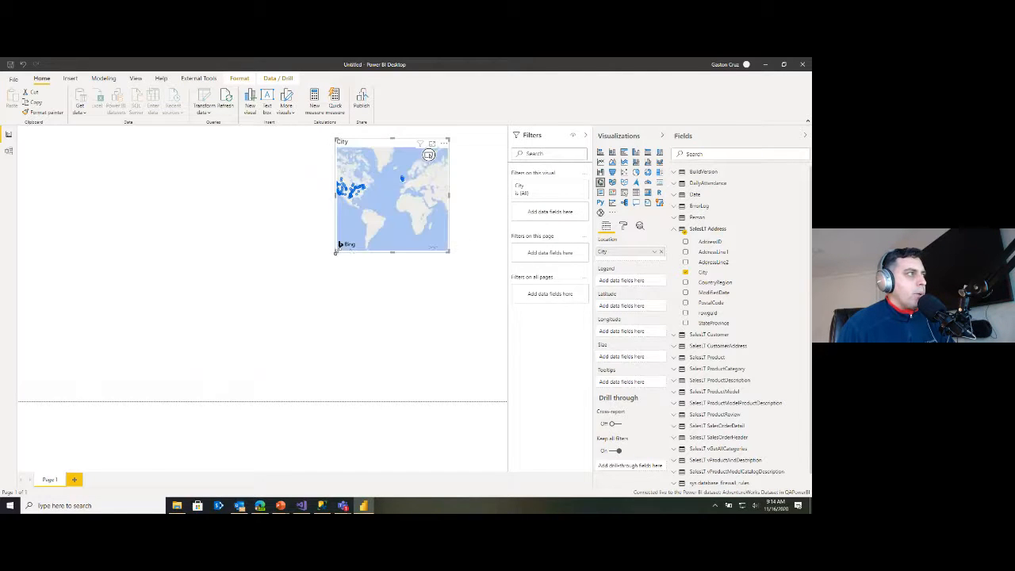
Enlarge the City map visual and move it lower on the canvas
{"action": "left_click_drag", "start_coordinate": [335, 252], "coordinate": [198, 294]}
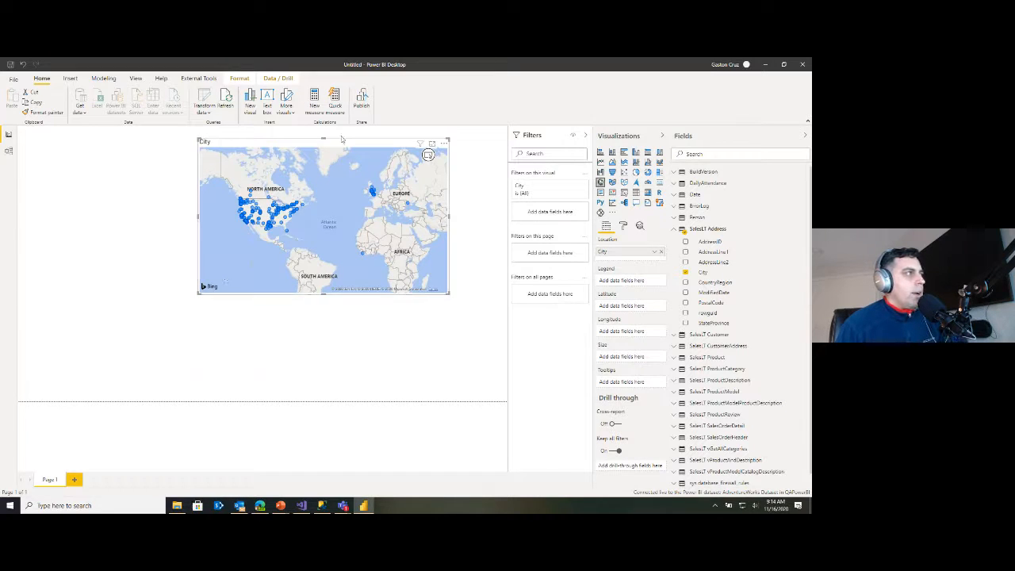
{"action": "left_click_drag", "start_coordinate": [347, 144], "coordinate": [250, 230]}
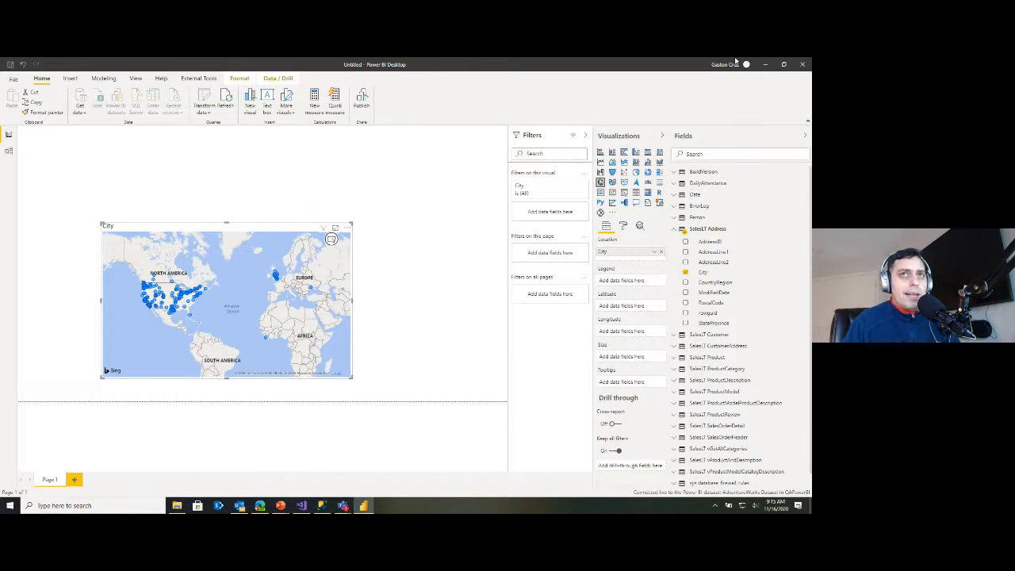
{"action": "key", "text": "alt+Tab"}
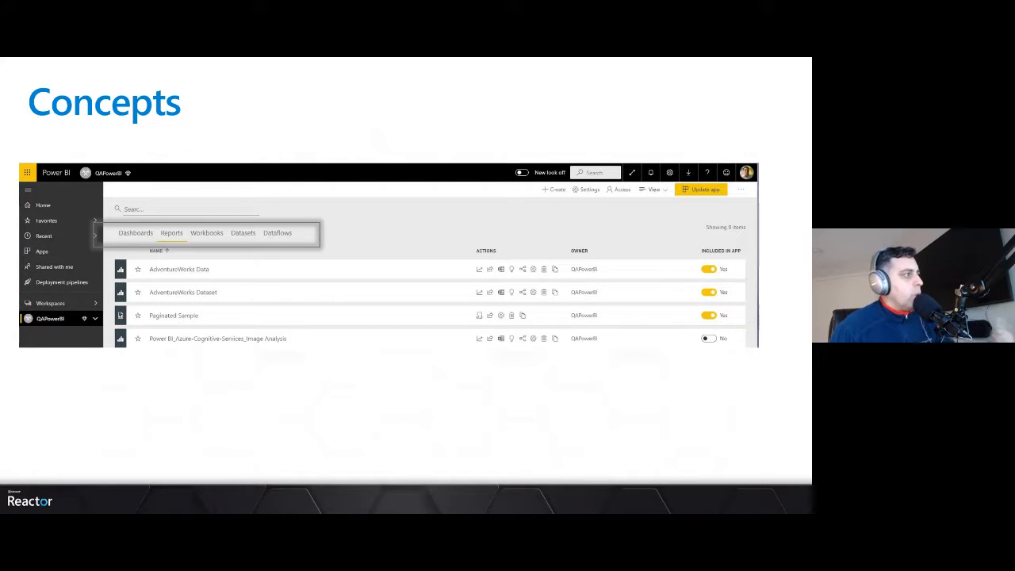
{"action": "key", "text": "Right"}
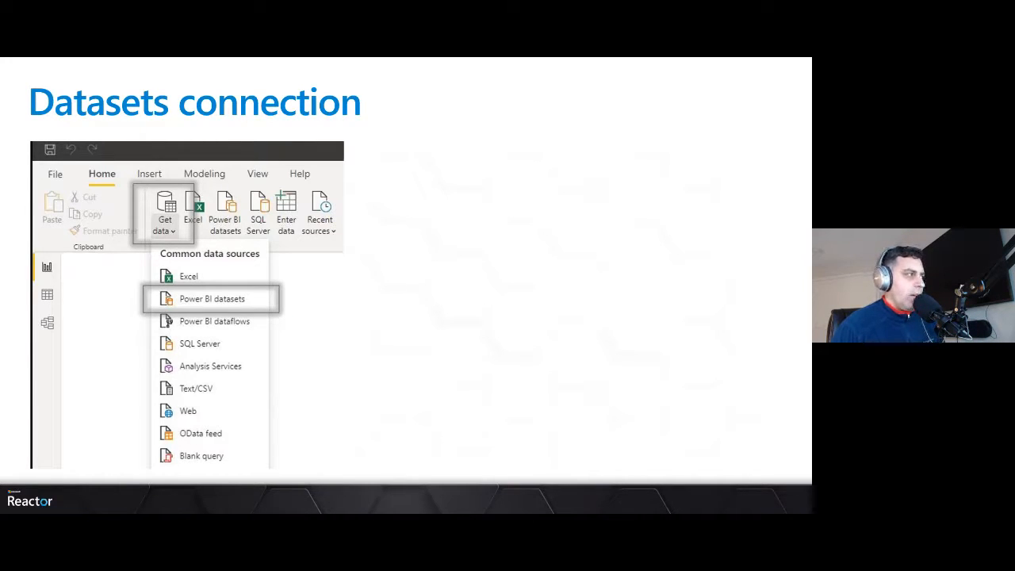
{"action": "key", "text": "Right"}
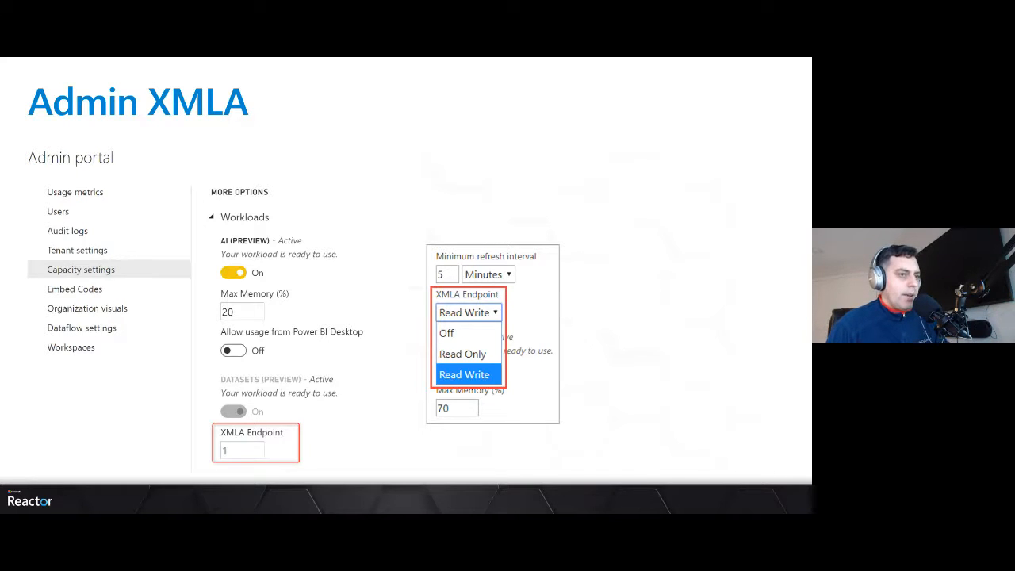
{"action": "key", "text": "Right"}
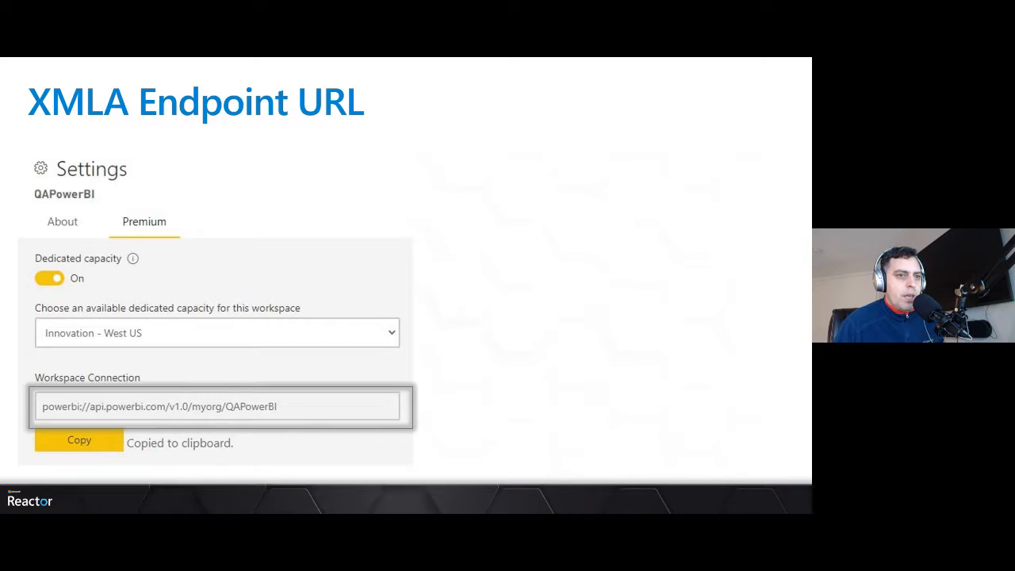
{"action": "key", "text": "alt+Tab"}
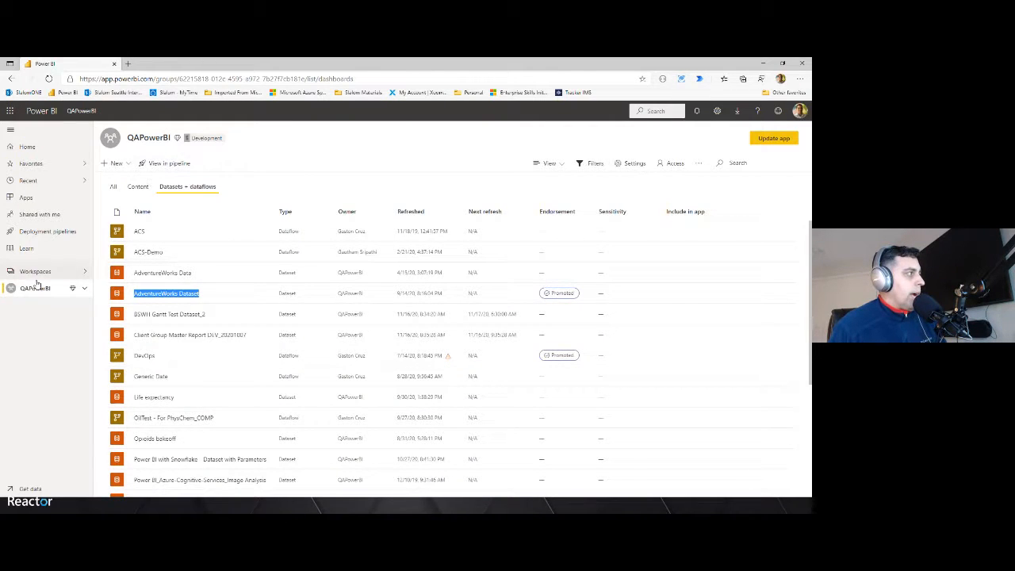
{"action": "left_click", "coordinate": [79, 113]}
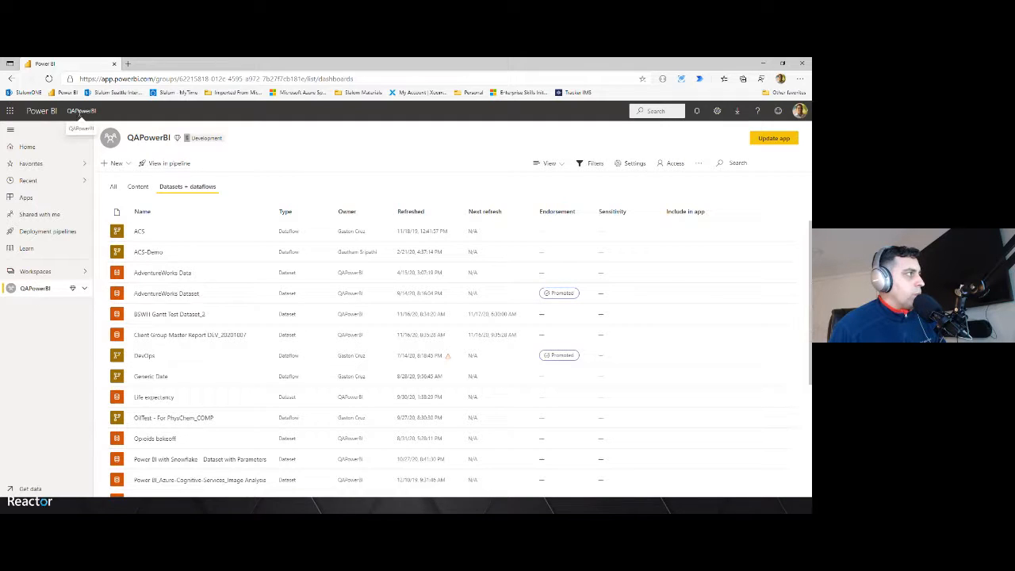
{"action": "double_click", "coordinate": [79, 112]}
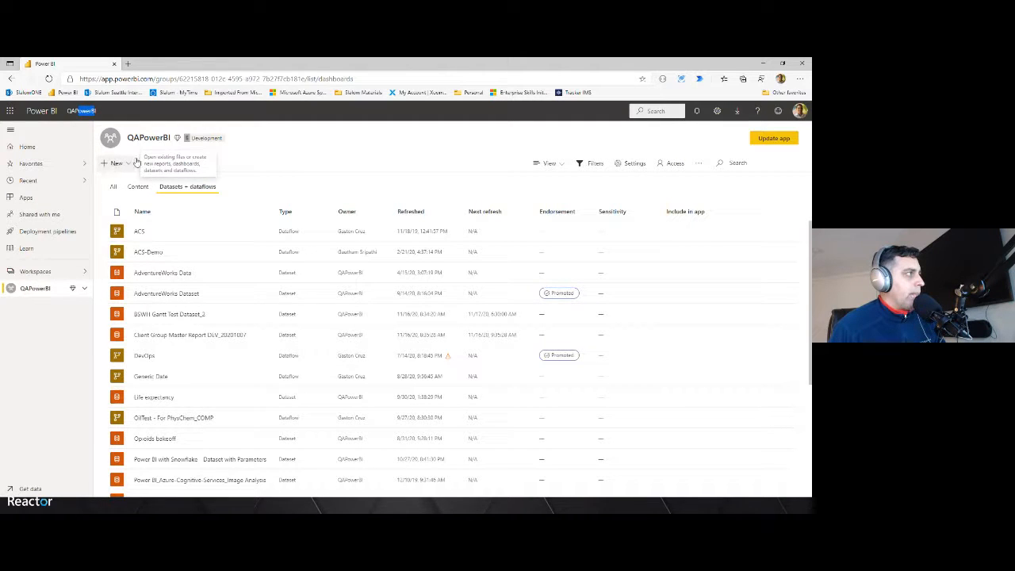
{"action": "left_click", "coordinate": [178, 141]}
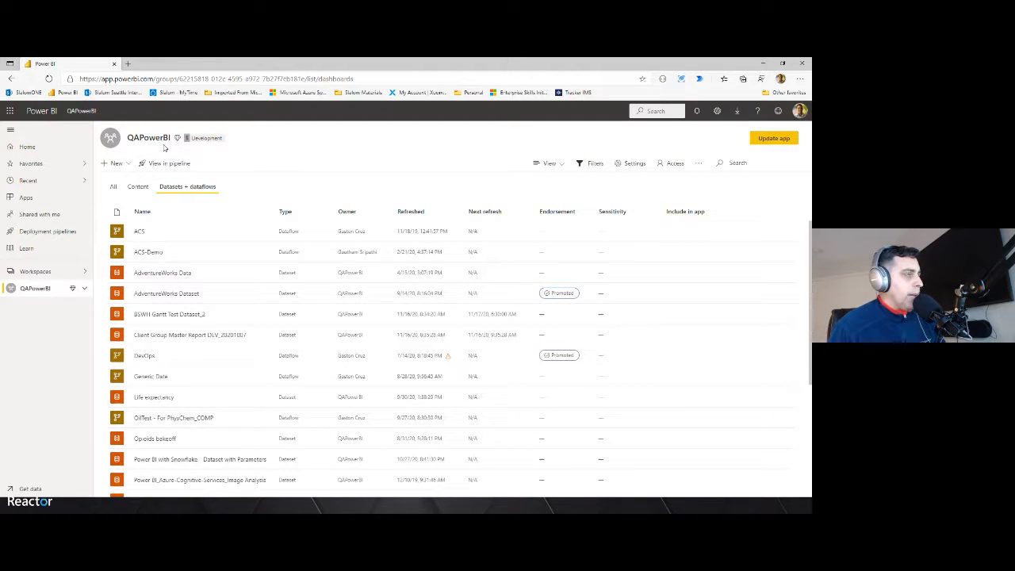
Open the QAPowerBI workspace settings and copy the Premium workspace connection URL
{"action": "left_click", "coordinate": [630, 166]}
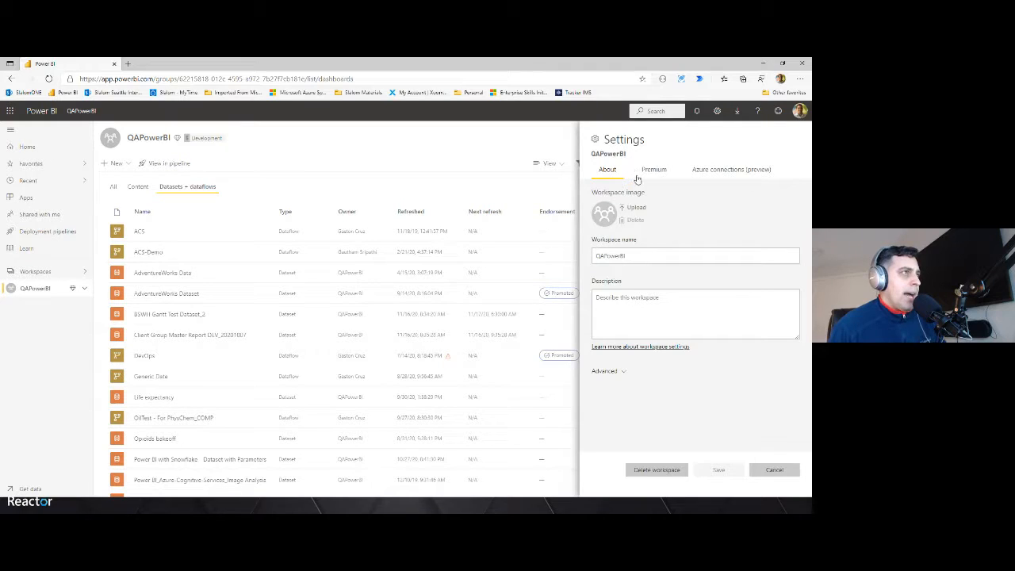
{"action": "left_click", "coordinate": [654, 176]}
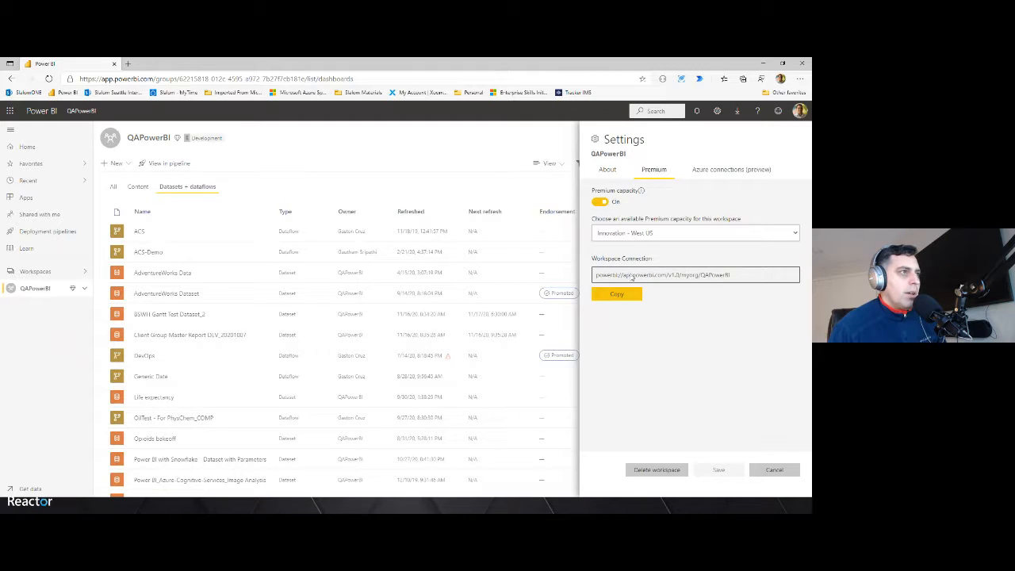
{"action": "left_click", "coordinate": [618, 296]}
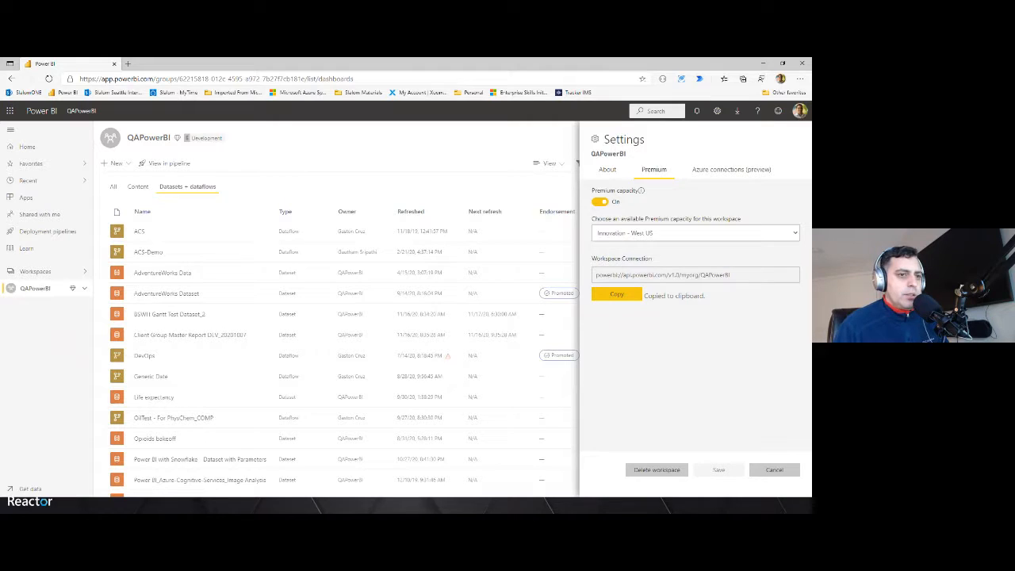
Launch SQL Server Management Studio and reposition its window over the browser
{"action": "key", "text": "super"}
{"action": "type", "text": "ssms"}
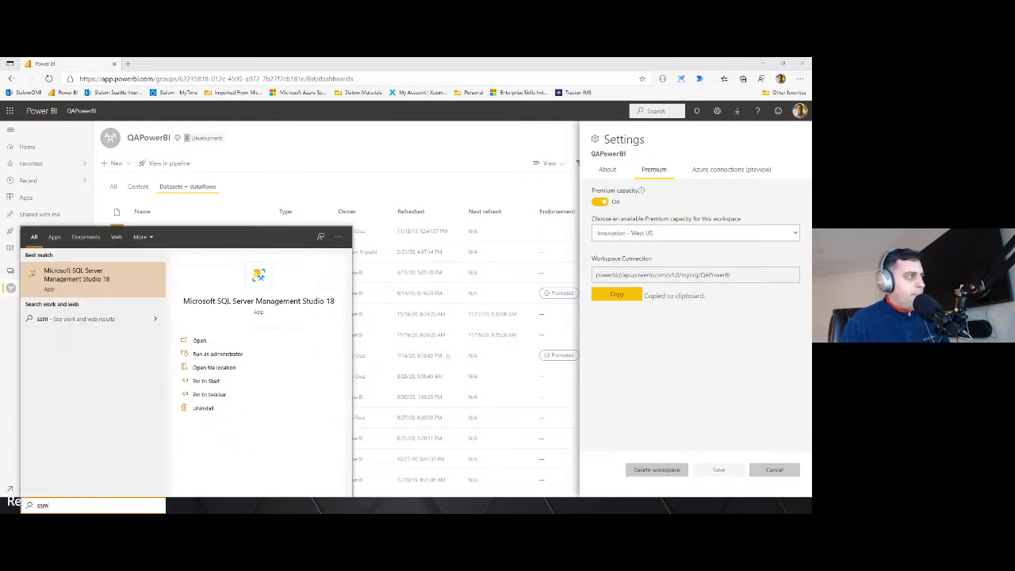
{"action": "key", "text": "Return"}
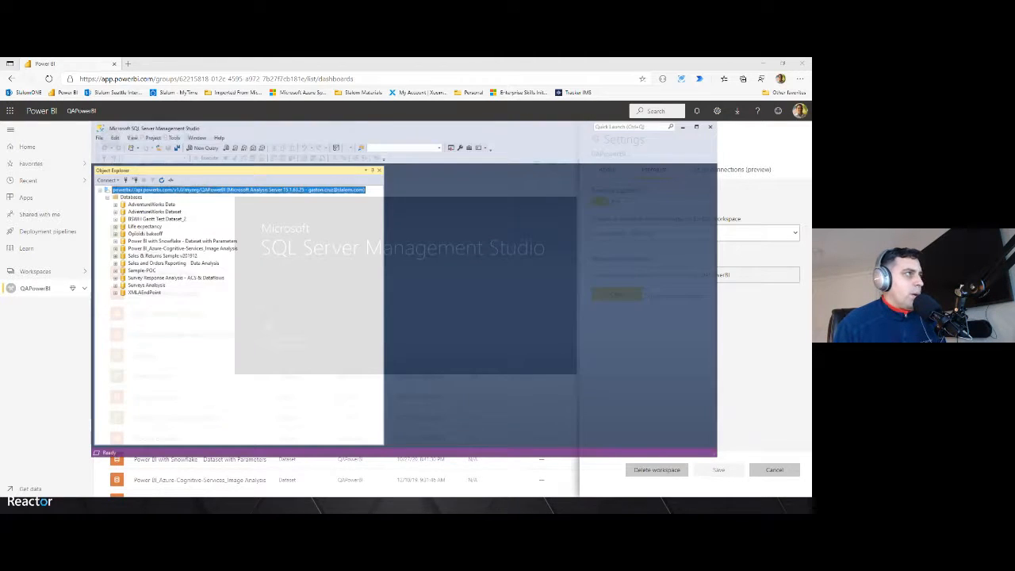
{"action": "mouse_move", "coordinate": [484, 115]}
{"action": "left_mouse_down"}
{"action": "mouse_move", "coordinate": [512, 106]}
{"action": "mouse_move", "coordinate": [478, 101]}
{"action": "left_mouse_up"}
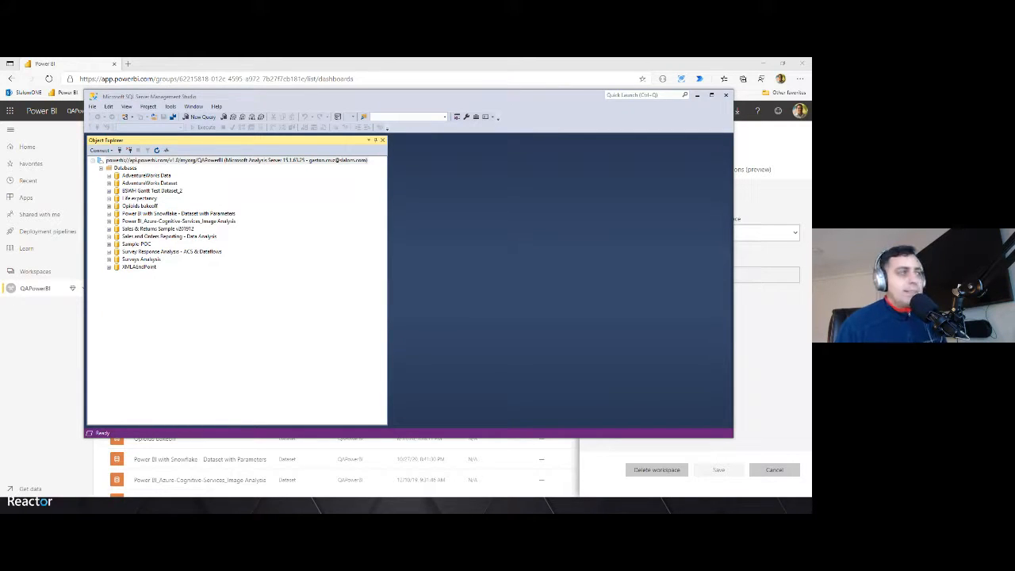
{"action": "left_click", "coordinate": [304, 200]}
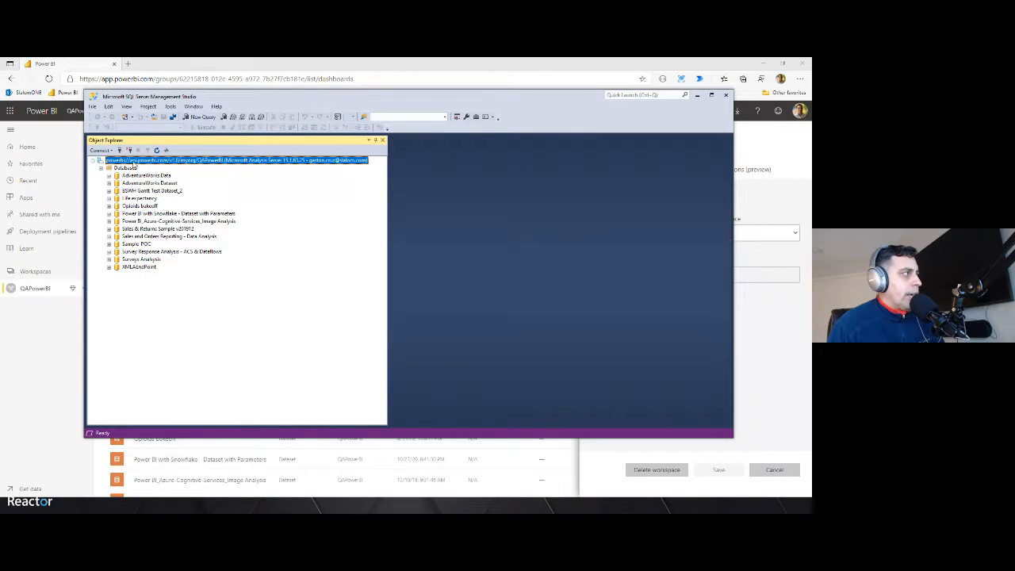
Open a new Analysis Services connection from Object Explorer
{"action": "left_click", "coordinate": [107, 150]}
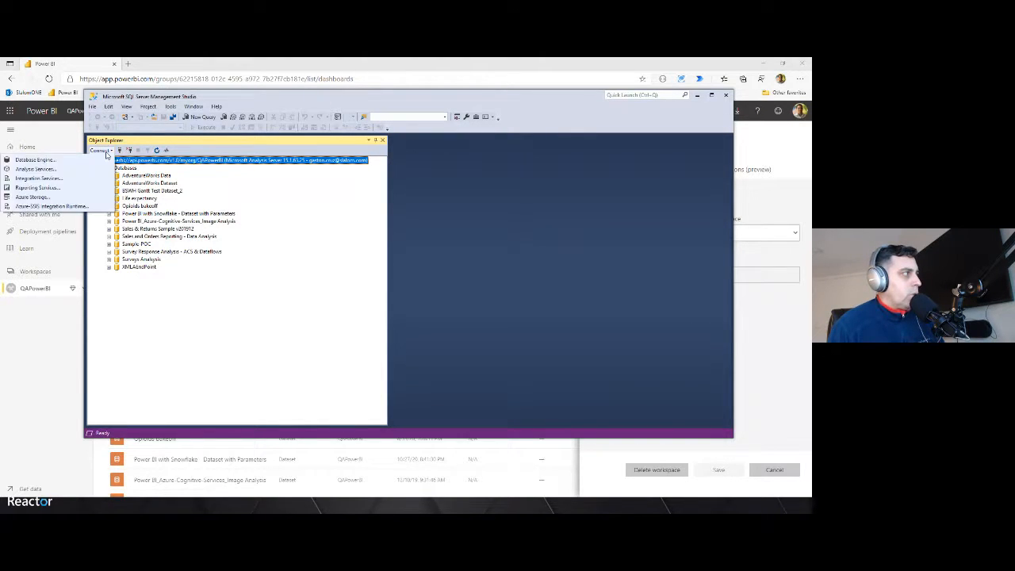
{"action": "left_click", "coordinate": [165, 94]}
{"action": "left_click_drag", "start_coordinate": [165, 94], "coordinate": [232, 90]}
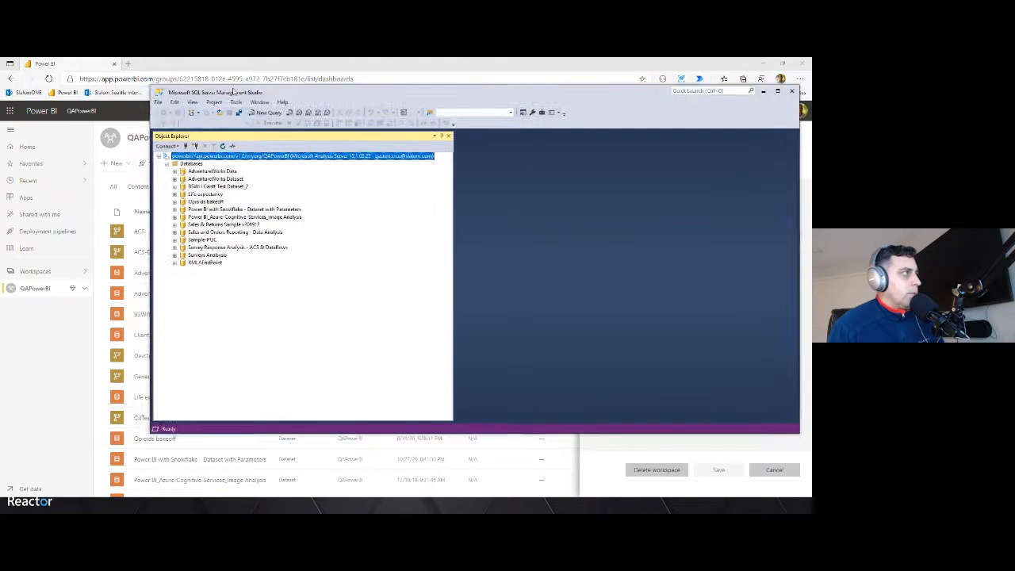
{"action": "left_click", "coordinate": [173, 147]}
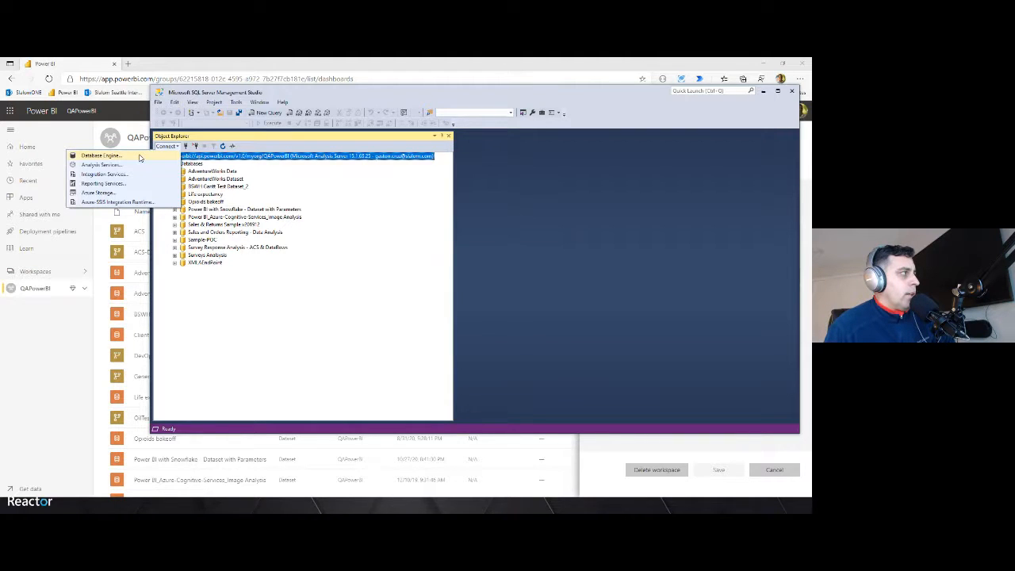
{"action": "left_click", "coordinate": [87, 166]}
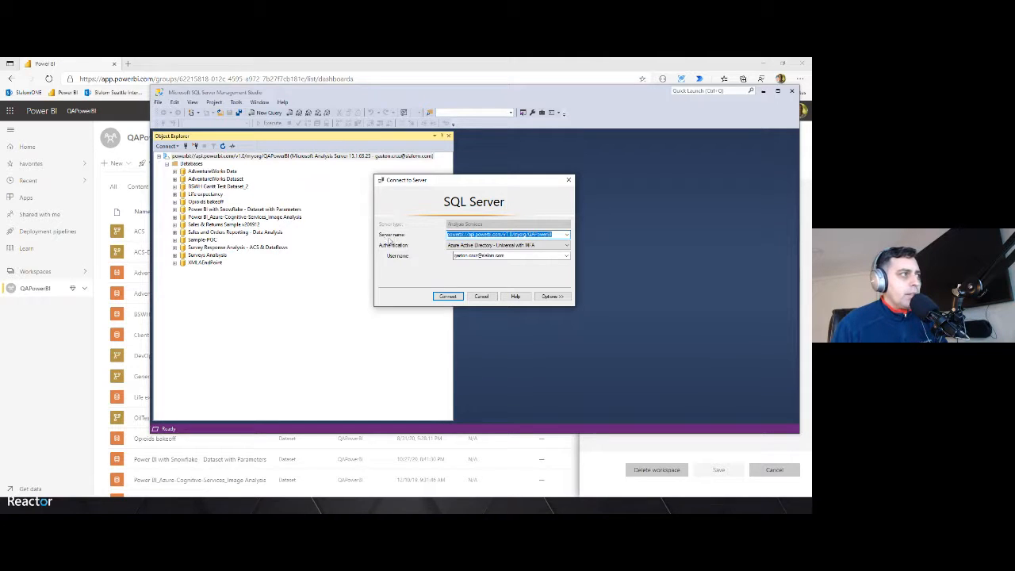
Set the server name to localhost:60155
{"action": "left_click", "coordinate": [472, 237]}
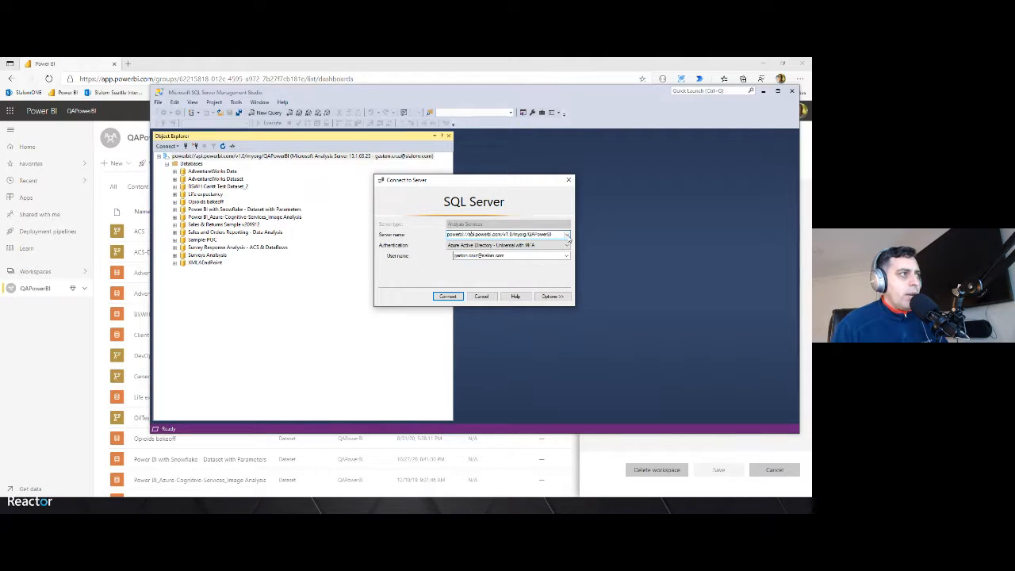
{"action": "key", "text": "ctrl+a"}
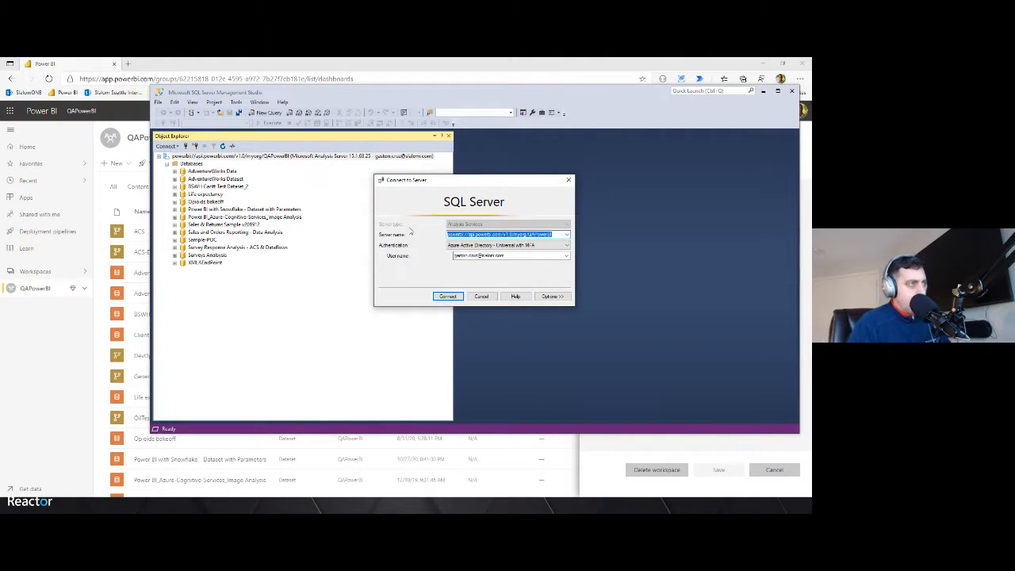
{"action": "type", "text": "localhost:60"}
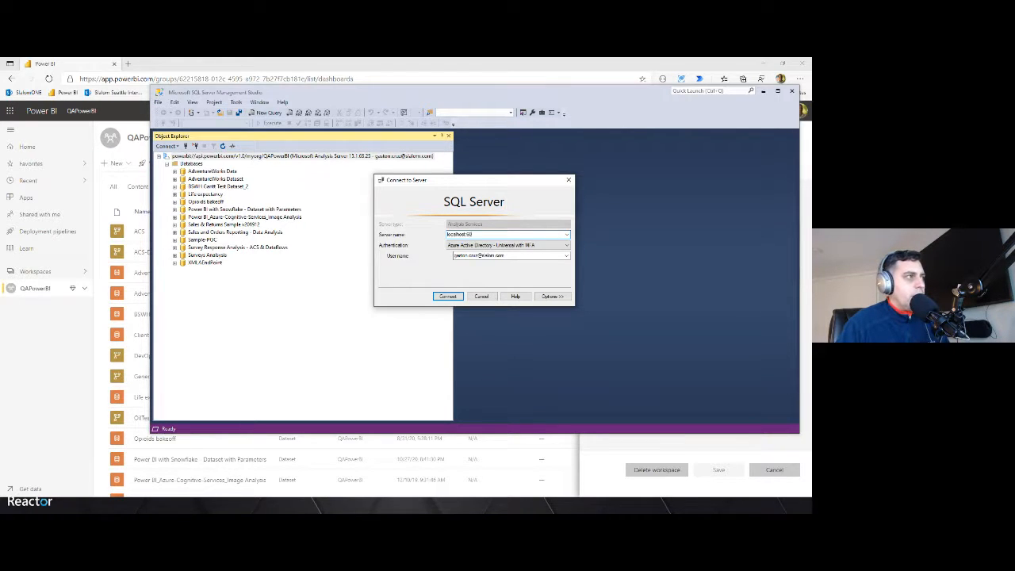
{"action": "type", "text": "155"}
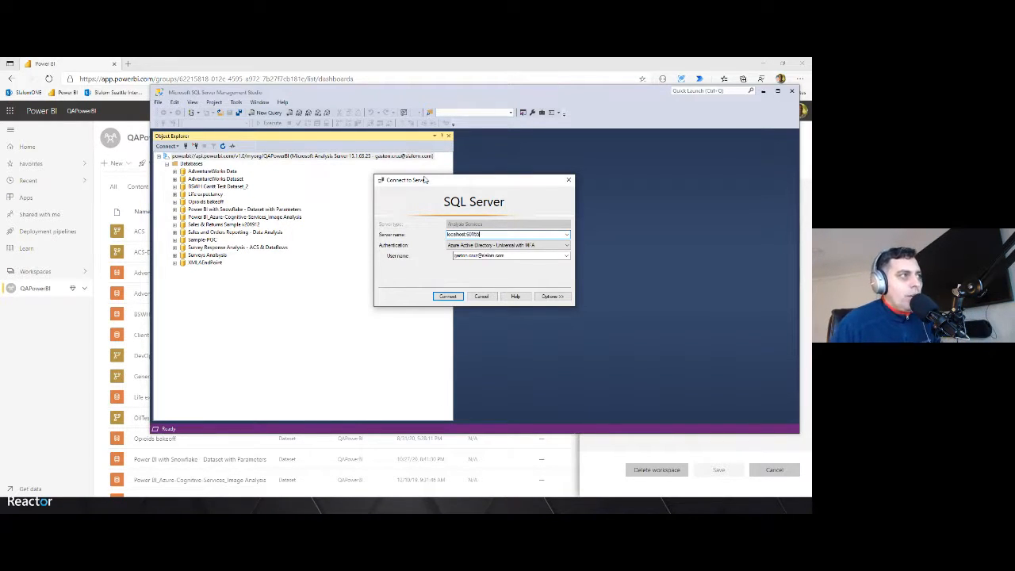
Pick powerbi://api.powerbi.com/v1.0/myorg/QAPowerBI as the server name and connect
{"action": "left_click", "coordinate": [566, 235]}
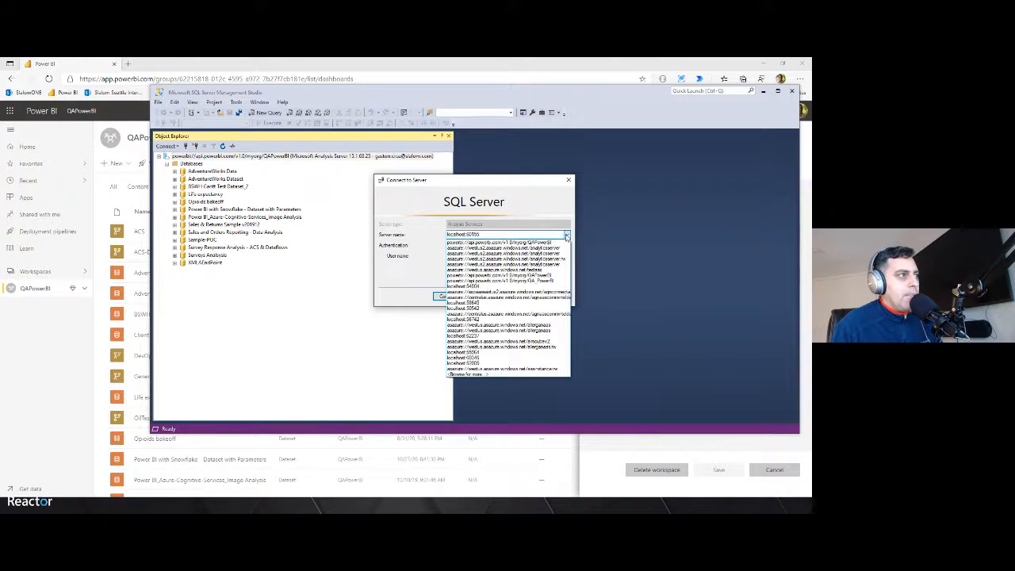
{"action": "left_click", "coordinate": [554, 242]}
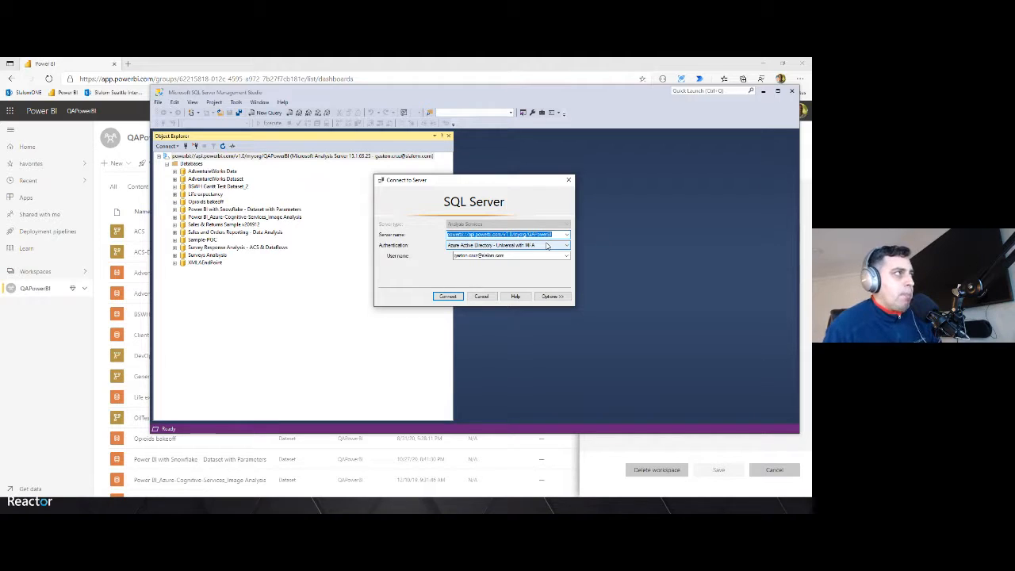
{"action": "left_click", "coordinate": [541, 69]}
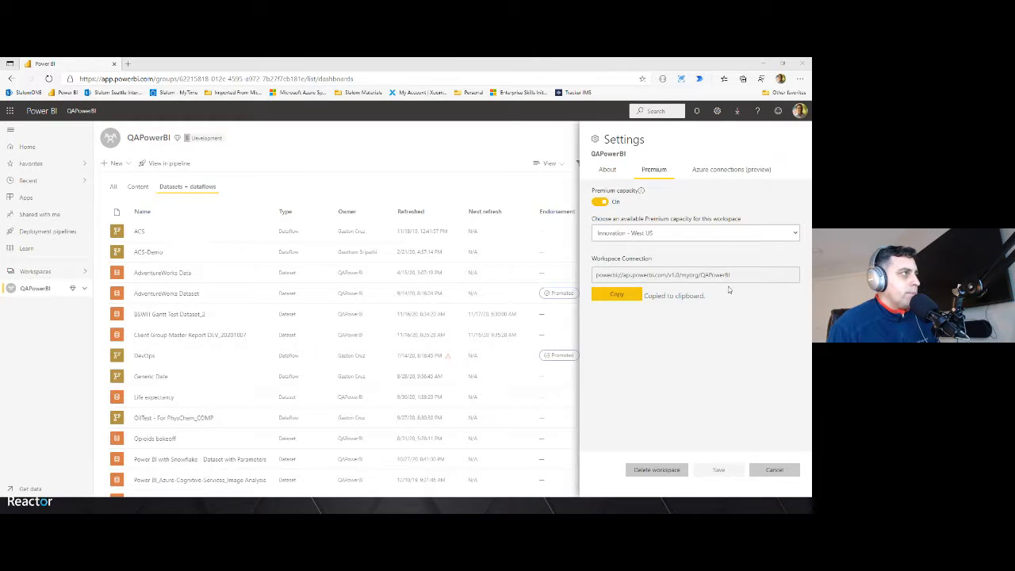
{"action": "key", "text": "alt+Tab"}
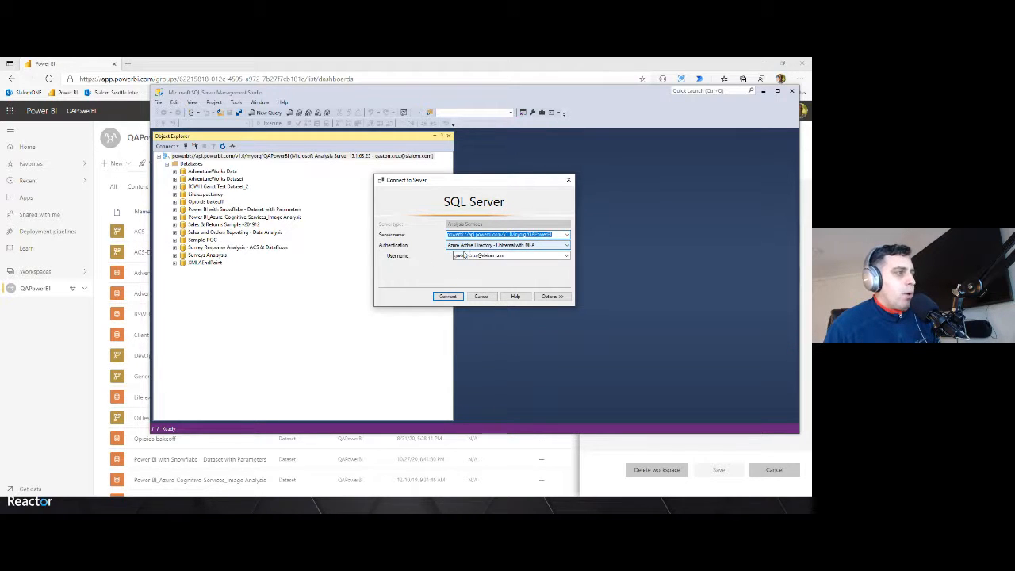
{"action": "left_click", "coordinate": [448, 296]}
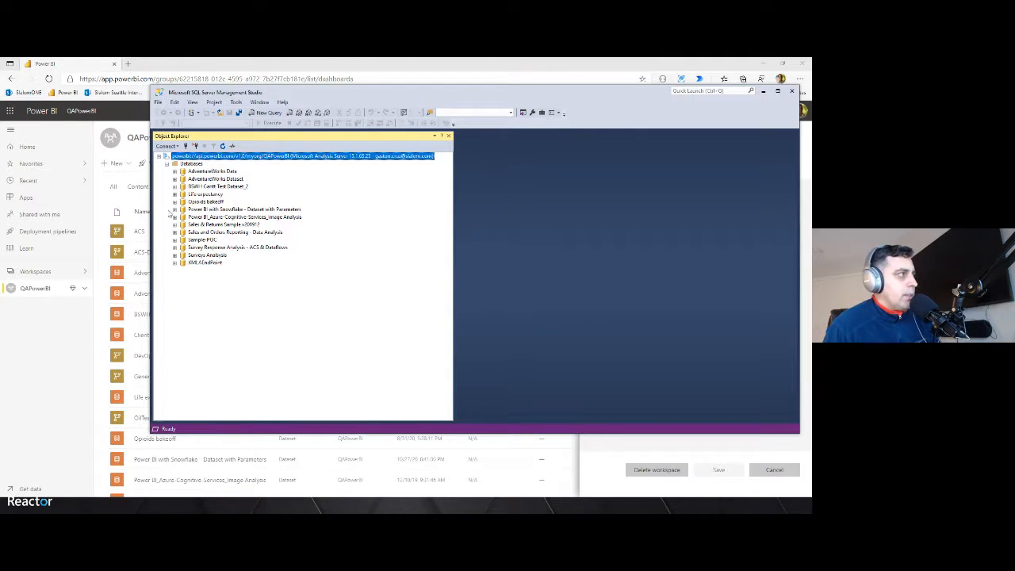
Expand the Power BI with Snowflake - Dataset with Parameters database and try to expand its Tables folder
{"action": "left_click", "coordinate": [193, 179]}
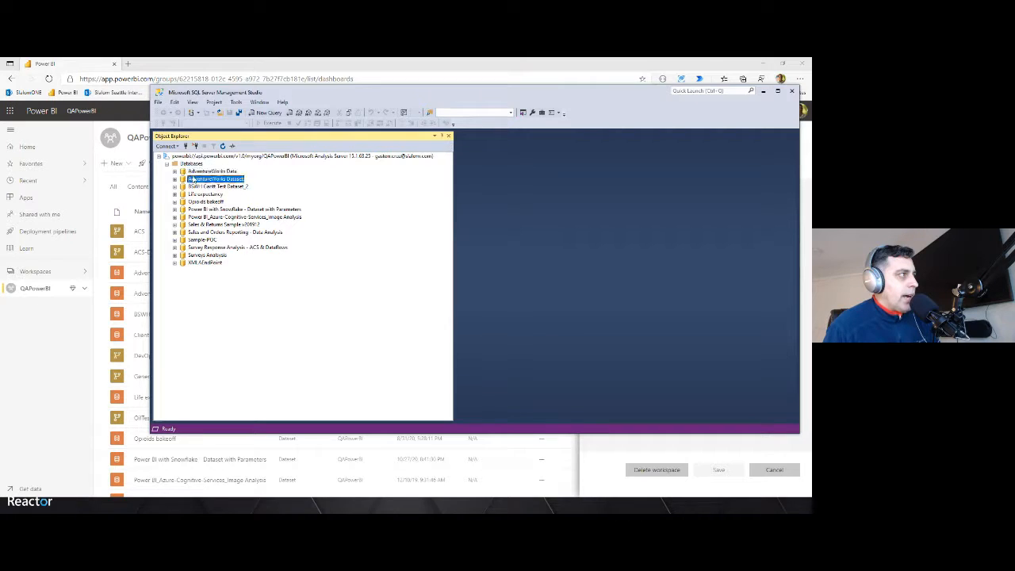
{"action": "left_click", "coordinate": [194, 187]}
{"action": "left_click", "coordinate": [198, 194]}
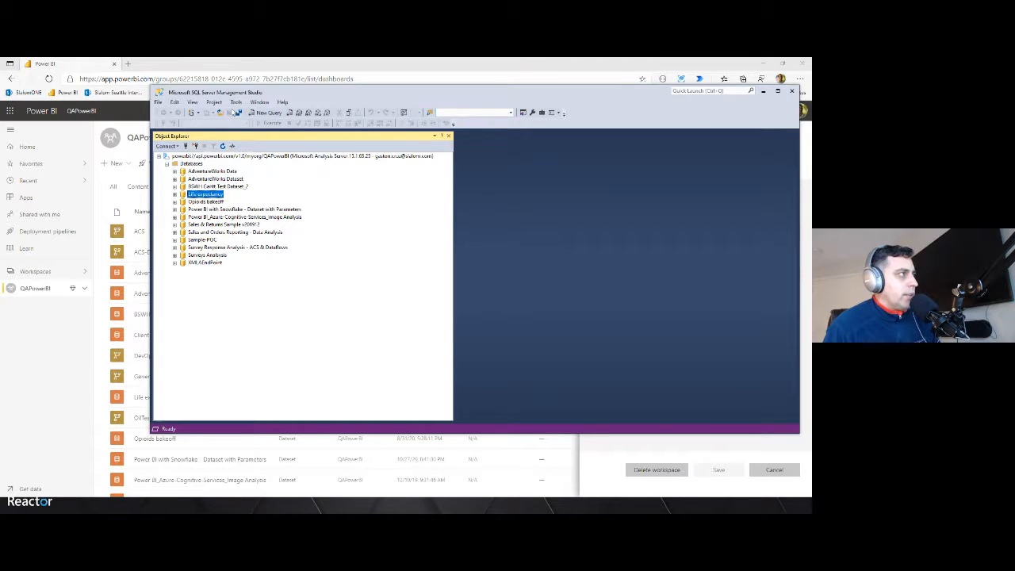
{"action": "left_click_drag", "start_coordinate": [234, 95], "coordinate": [336, 118]}
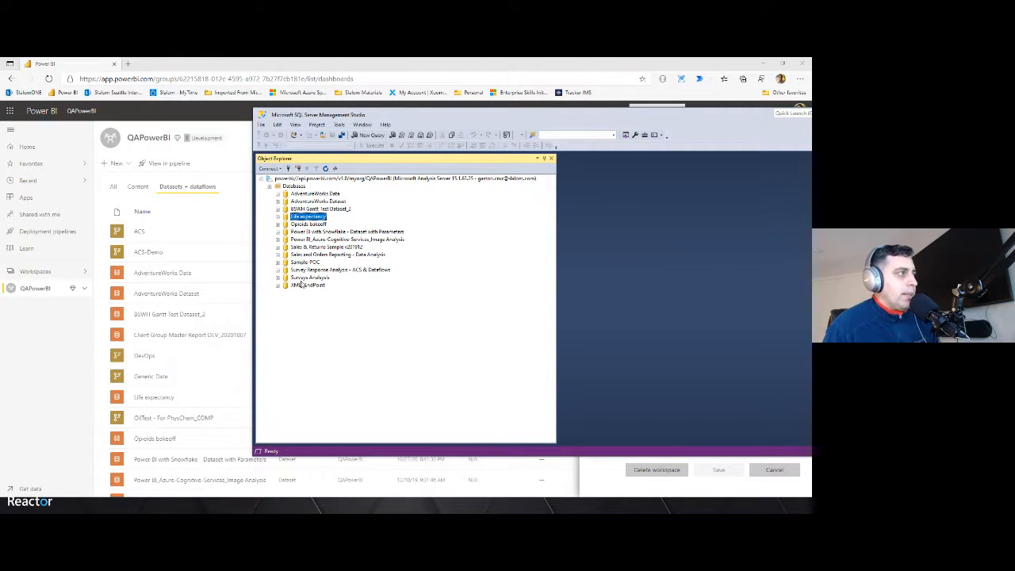
{"action": "left_click_drag", "start_coordinate": [411, 127], "coordinate": [385, 121]}
{"action": "left_click", "coordinate": [284, 227]}
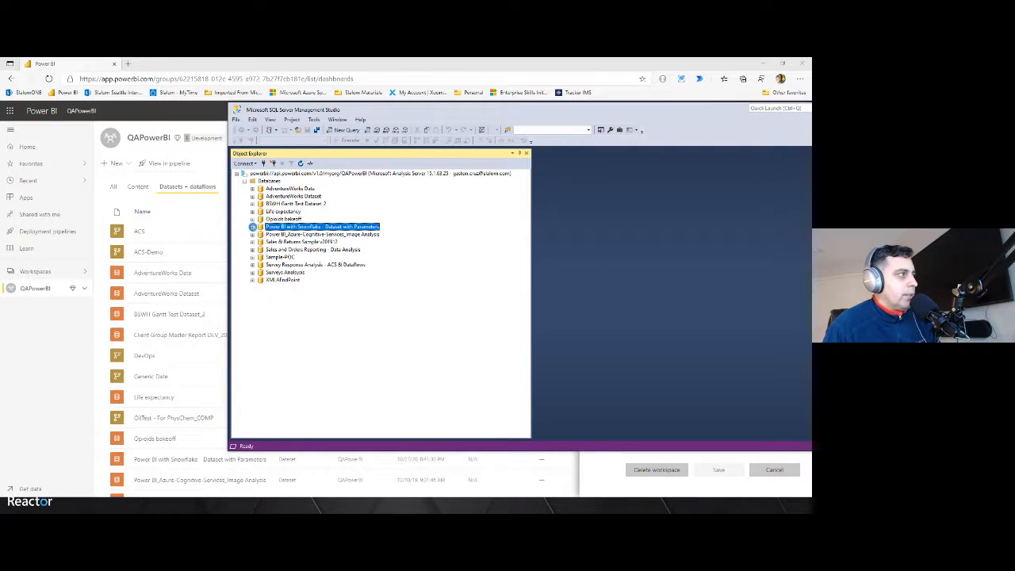
{"action": "left_click", "coordinate": [252, 227]}
{"action": "double_click", "coordinate": [279, 235]}
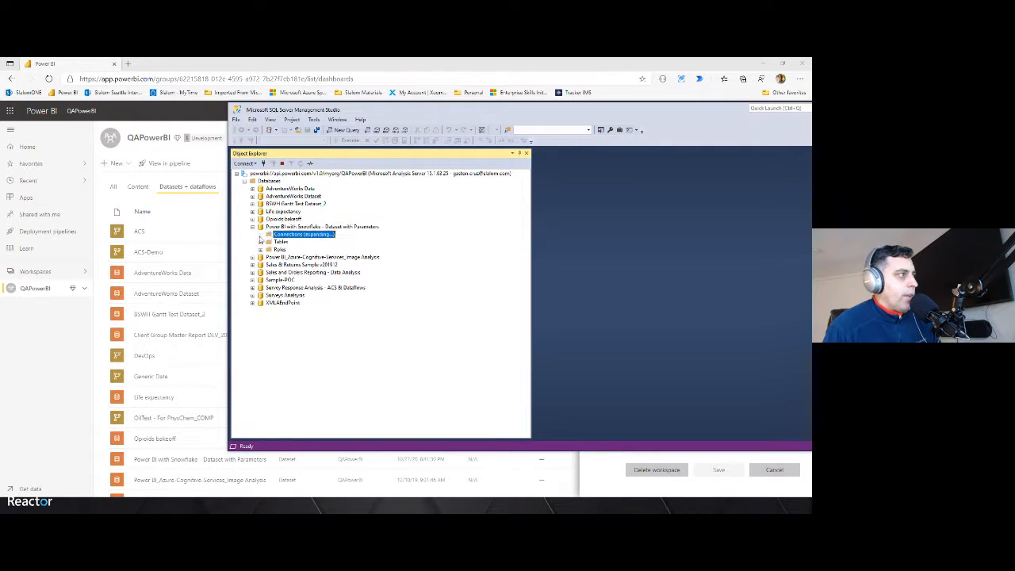
{"action": "double_click", "coordinate": [280, 242]}
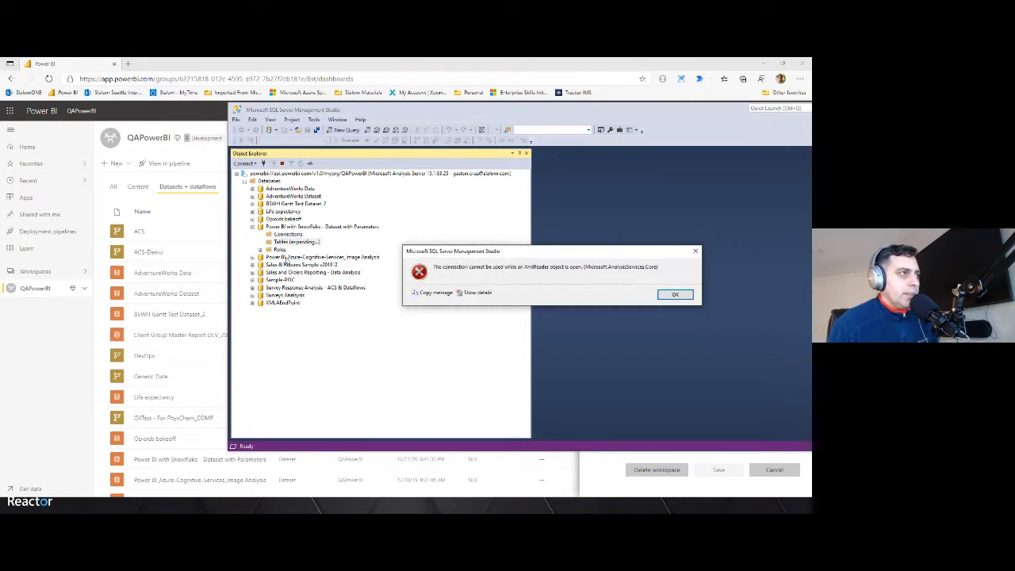
{"action": "left_click", "coordinate": [660, 299]}
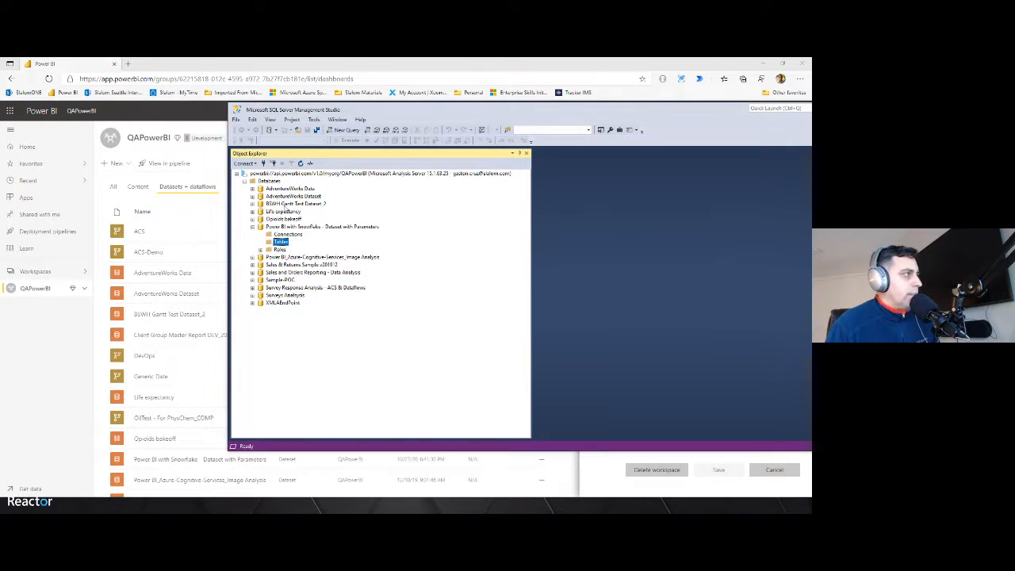
Expand the AdventureWorks Data database's Tables folder and select the SalesLT Address table
{"action": "left_click", "coordinate": [260, 190]}
{"action": "left_click", "coordinate": [252, 189]}
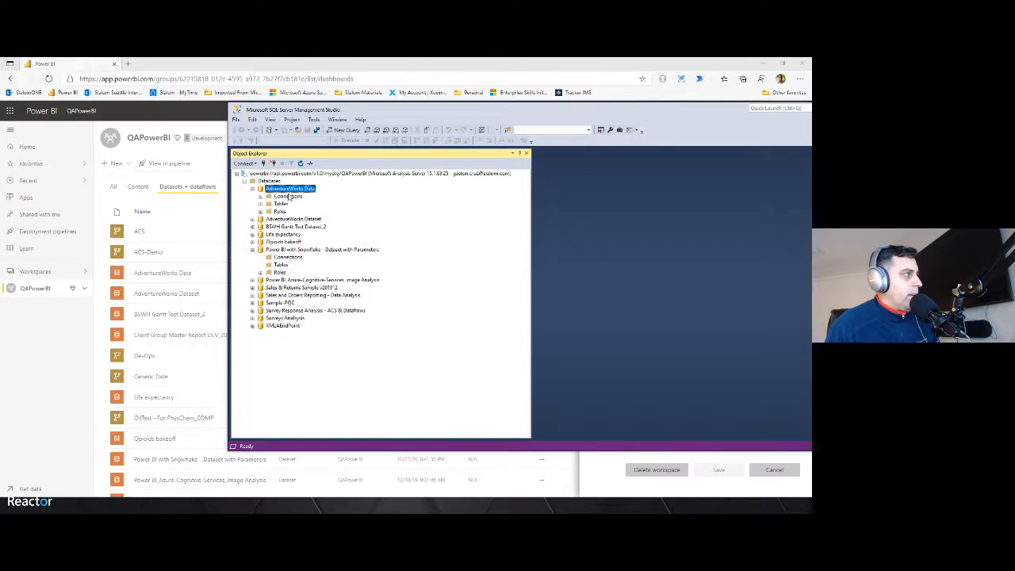
{"action": "left_click", "coordinate": [260, 196]}
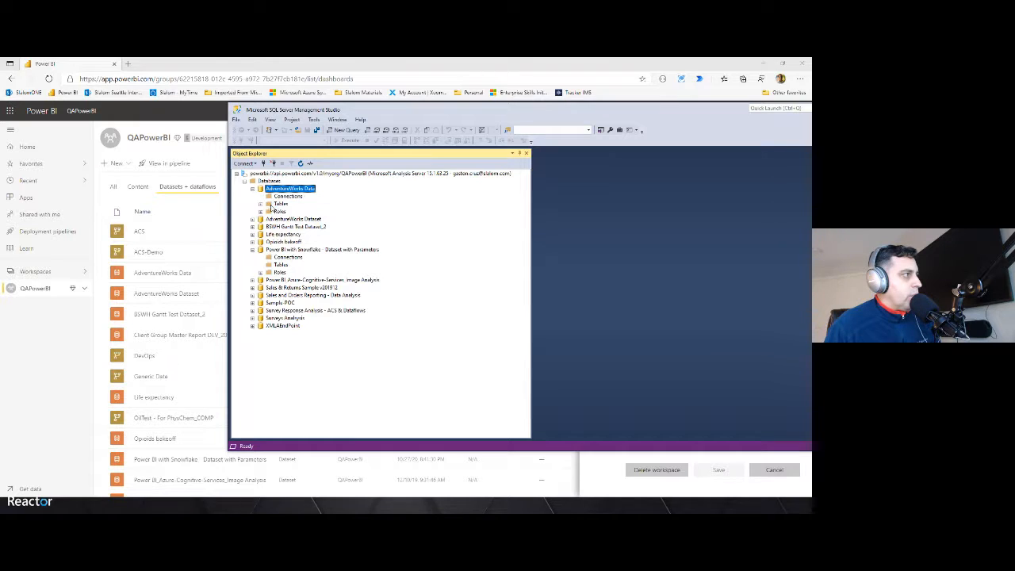
{"action": "left_click", "coordinate": [280, 204]}
{"action": "left_click", "coordinate": [261, 204]}
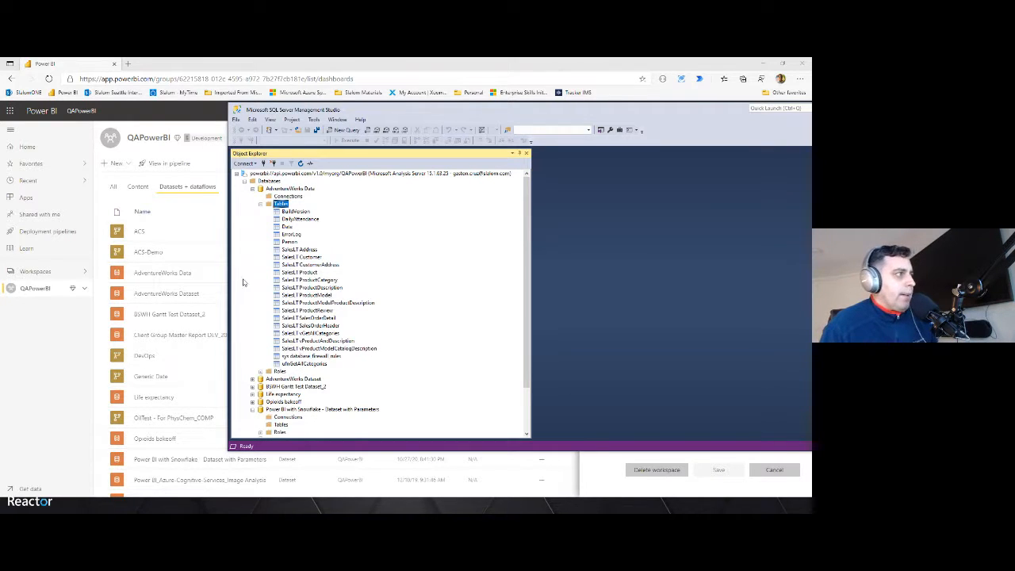
{"action": "left_click", "coordinate": [300, 250]}
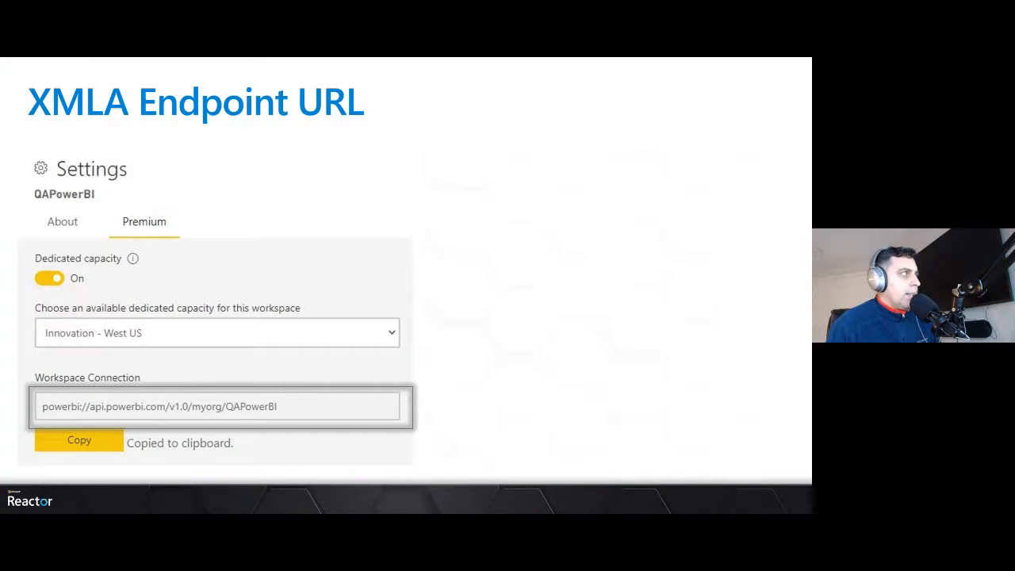
{"action": "key", "text": "Right"}
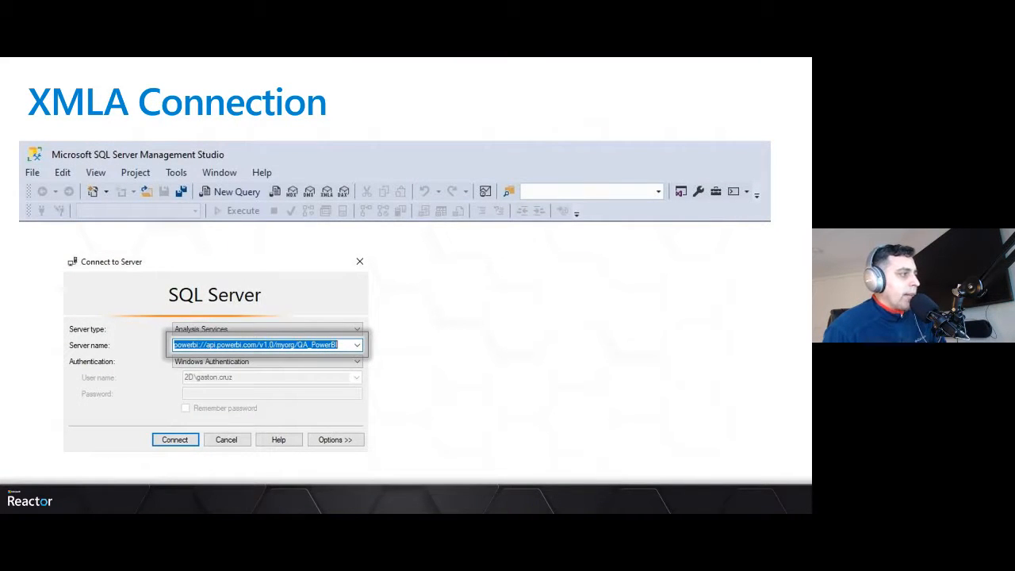
{"action": "key", "text": "Right"}
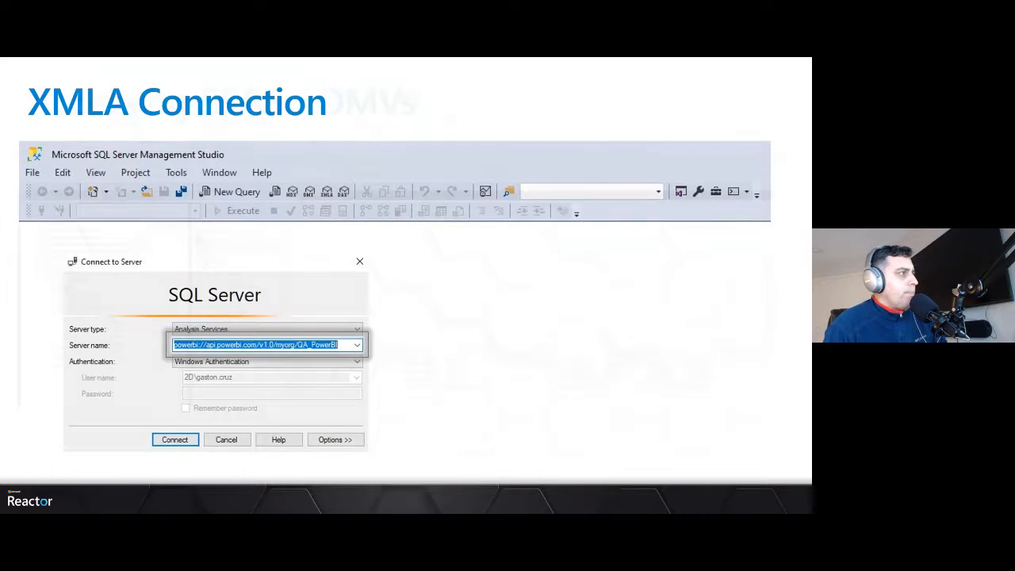
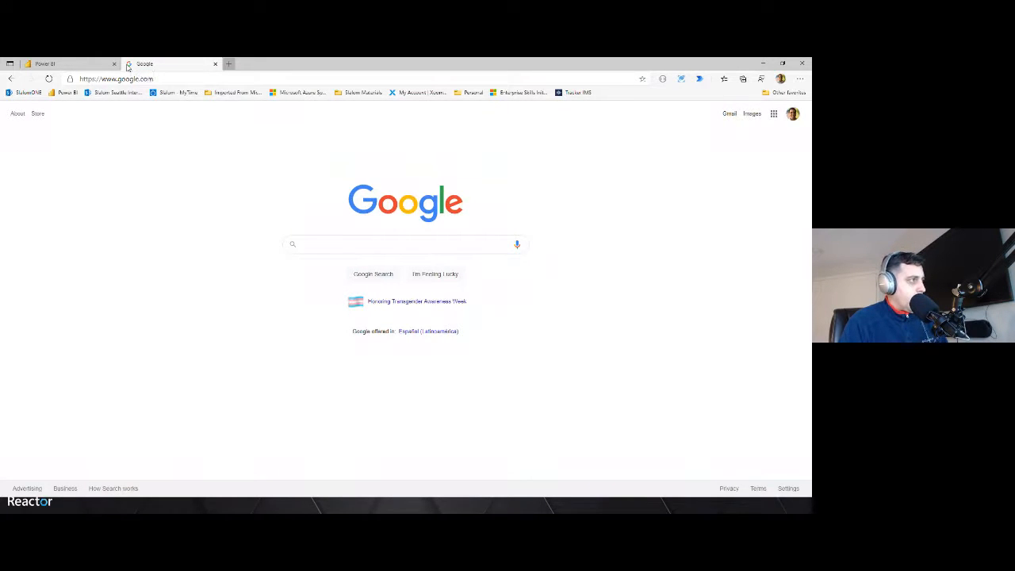
Search the web for Visual Studio Data Tools
{"action": "type", "text": "Visual Studio "}
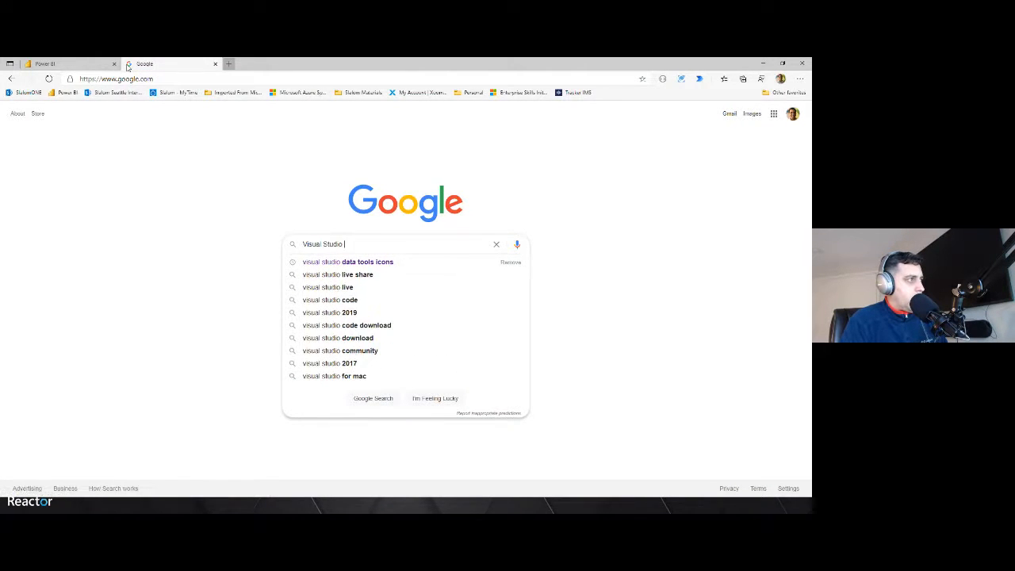
{"action": "type", "text": "Data Tools"}
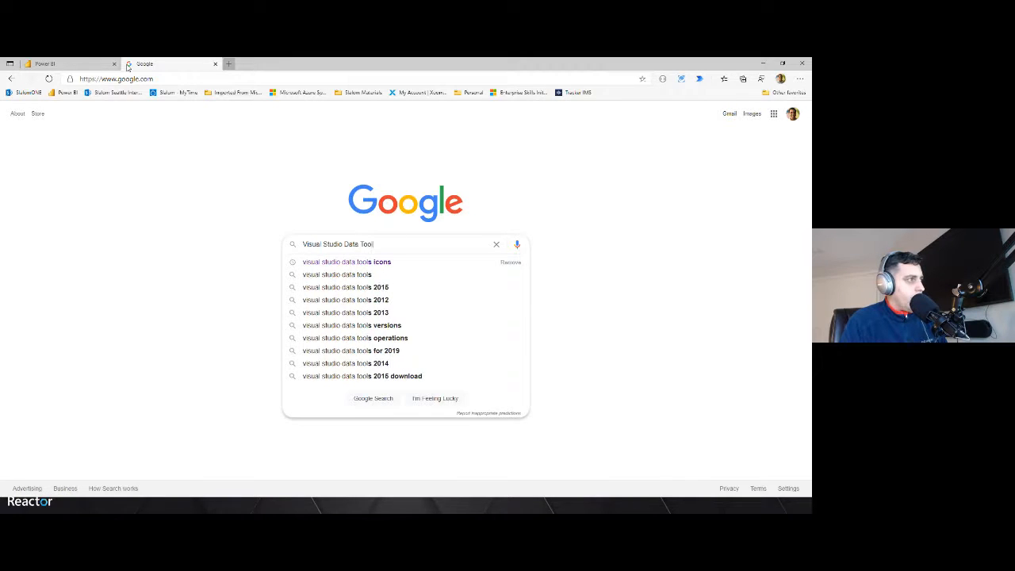
{"action": "key", "text": "Return"}
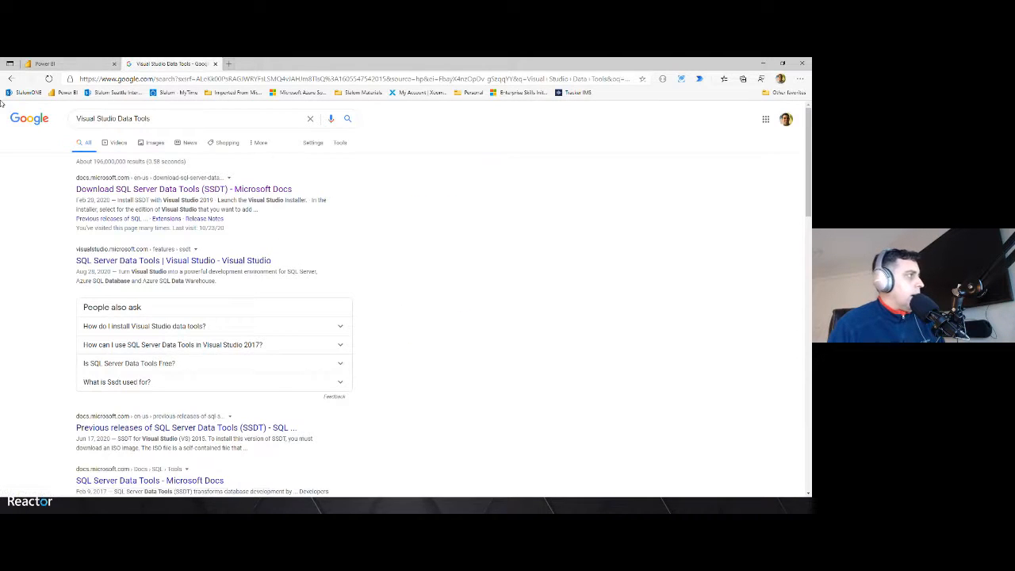
Open the Download SQL Server Data Tools (SSDT) documentation page and read through its installation instructions
{"action": "left_click", "coordinate": [165, 189]}
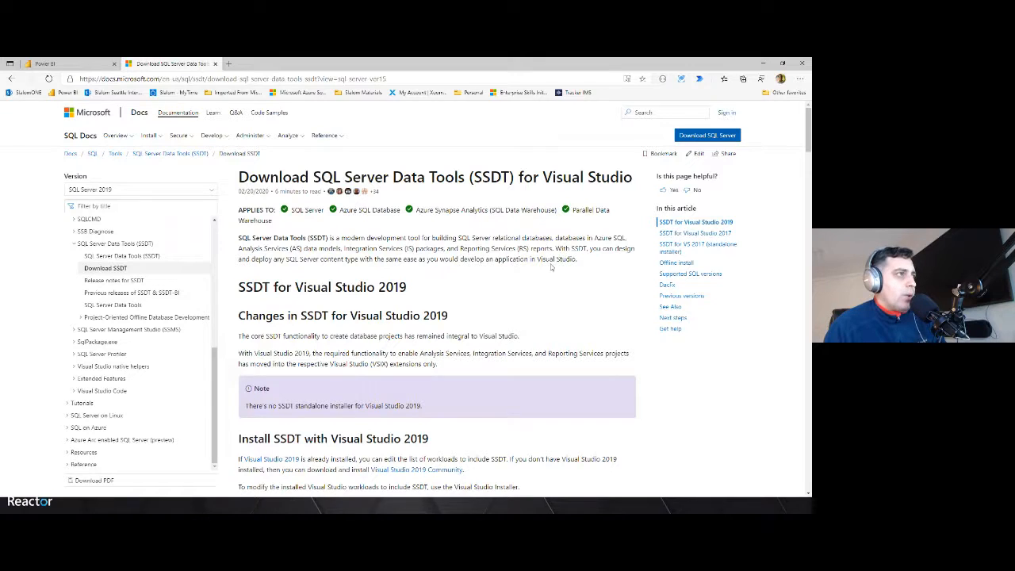
{"action": "scroll", "coordinate": [583, 272], "scroll_direction": "down", "scroll_amount": 1}
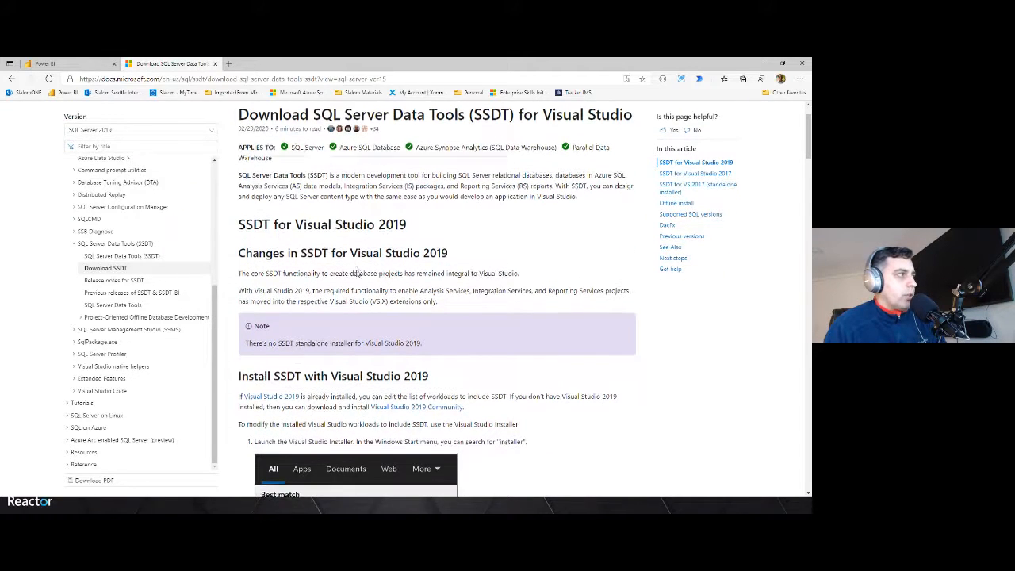
{"action": "scroll", "coordinate": [390, 210], "scroll_direction": "down", "scroll_amount": 1}
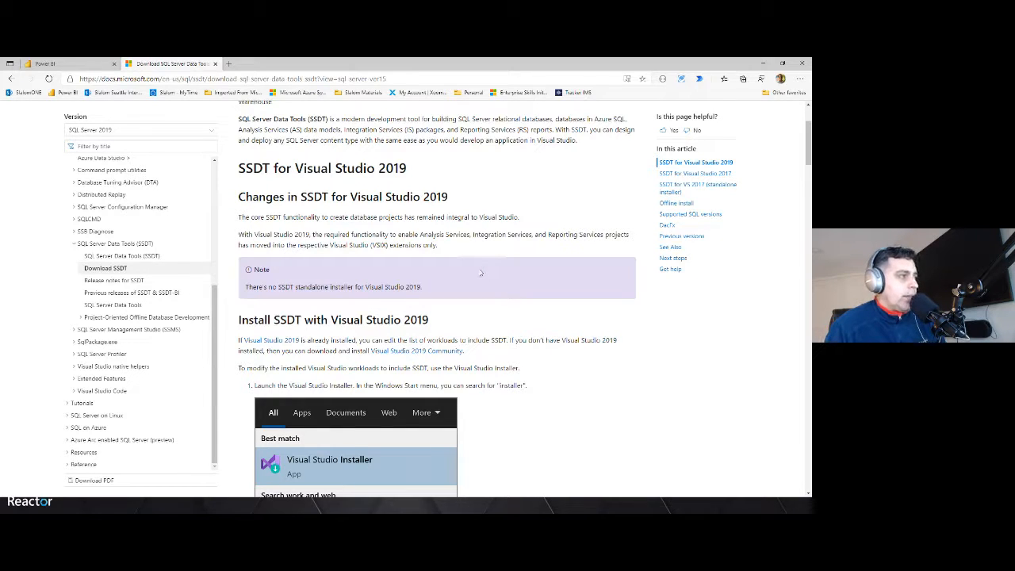
{"action": "scroll", "coordinate": [478, 272], "scroll_direction": "down", "scroll_amount": 2}
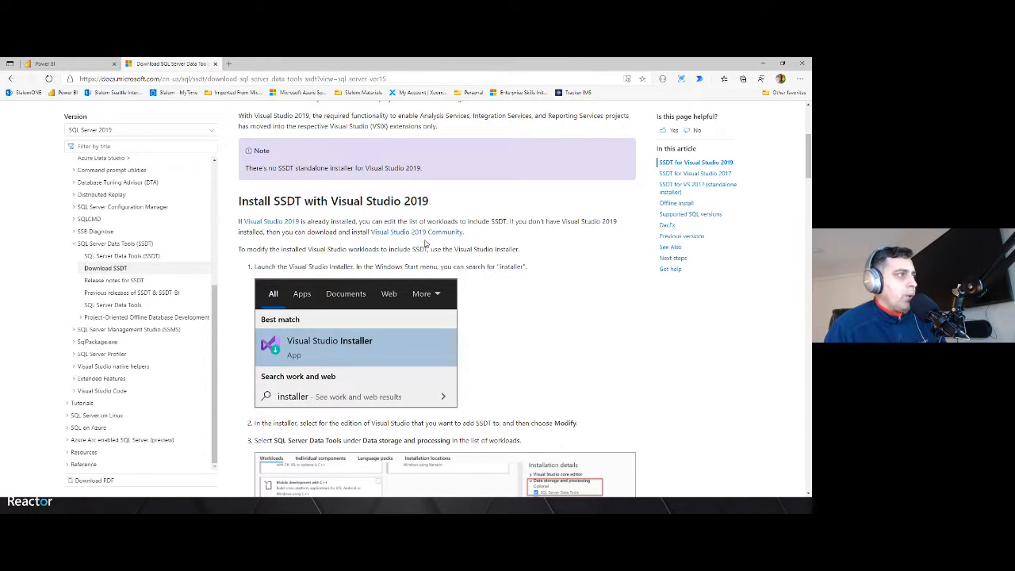
{"action": "scroll", "coordinate": [426, 244], "scroll_direction": "down", "scroll_amount": 5}
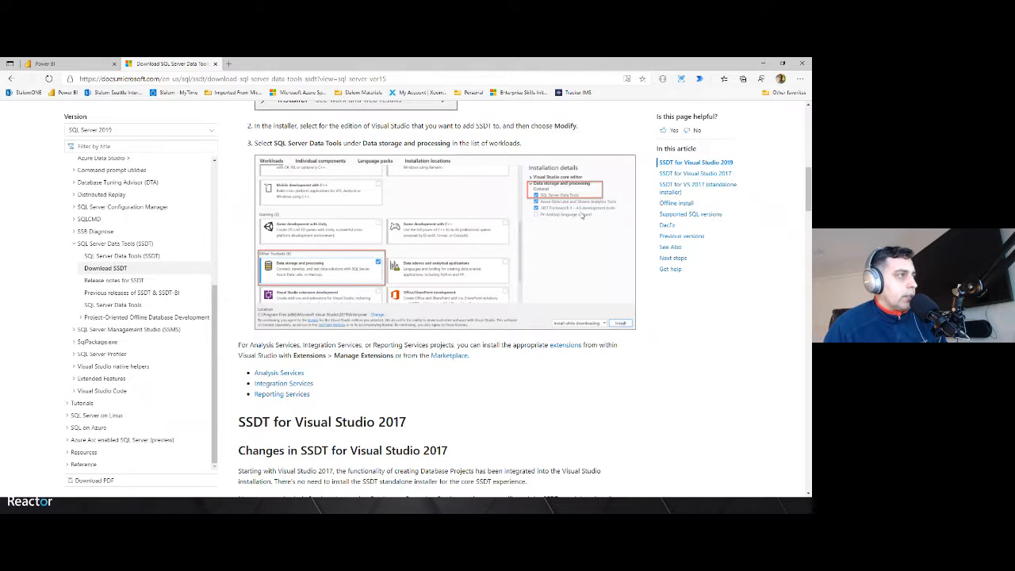
{"action": "scroll", "coordinate": [455, 231], "scroll_direction": "down", "scroll_amount": 12}
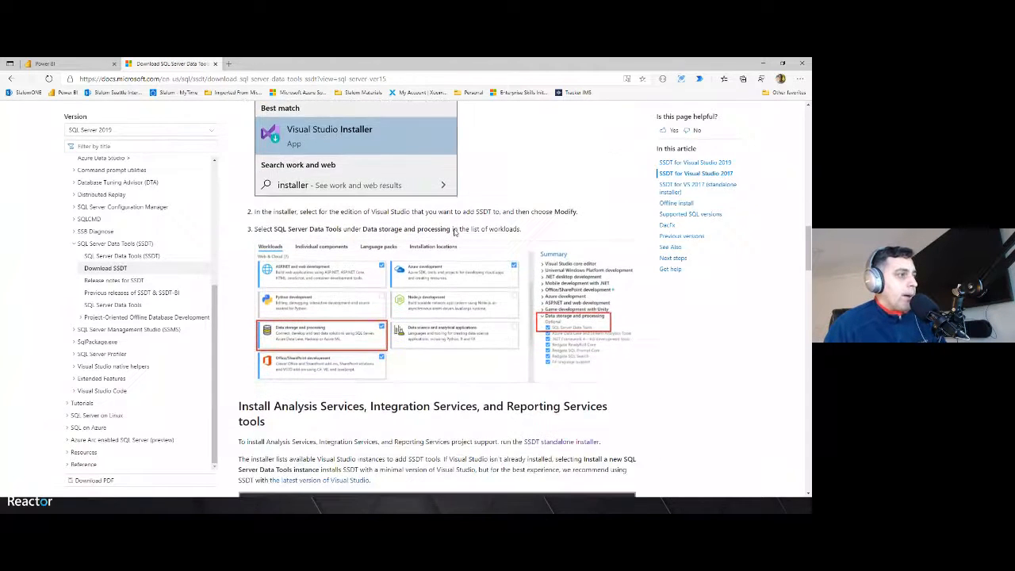
{"action": "scroll", "coordinate": [456, 231], "scroll_direction": "down", "scroll_amount": 2}
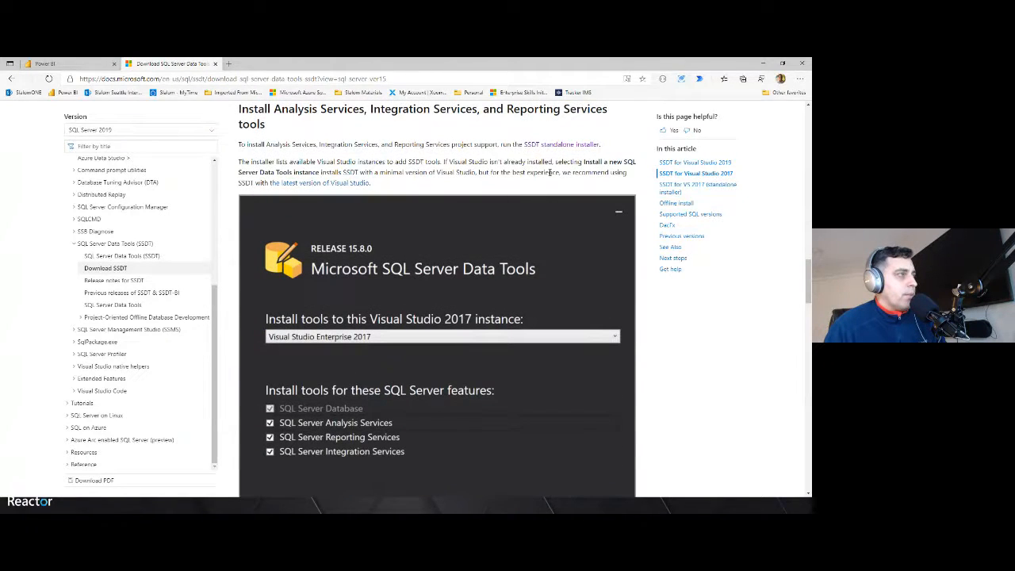
{"action": "scroll", "coordinate": [550, 172], "scroll_direction": "up", "scroll_amount": 1}
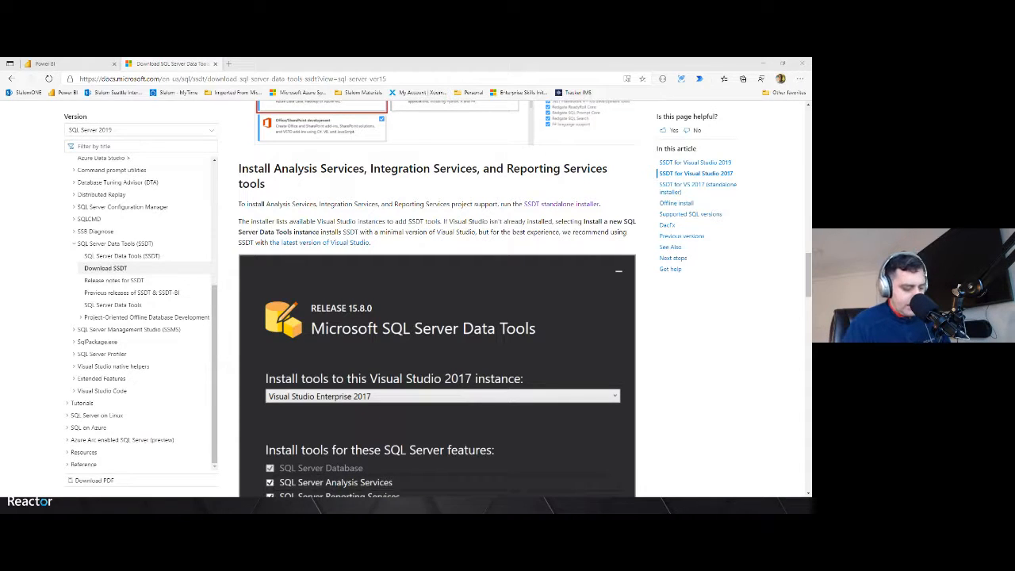
Launch Visual Studio 2017 and maximize its window
{"action": "key", "text": "super"}
{"action": "type", "text": "visu"}
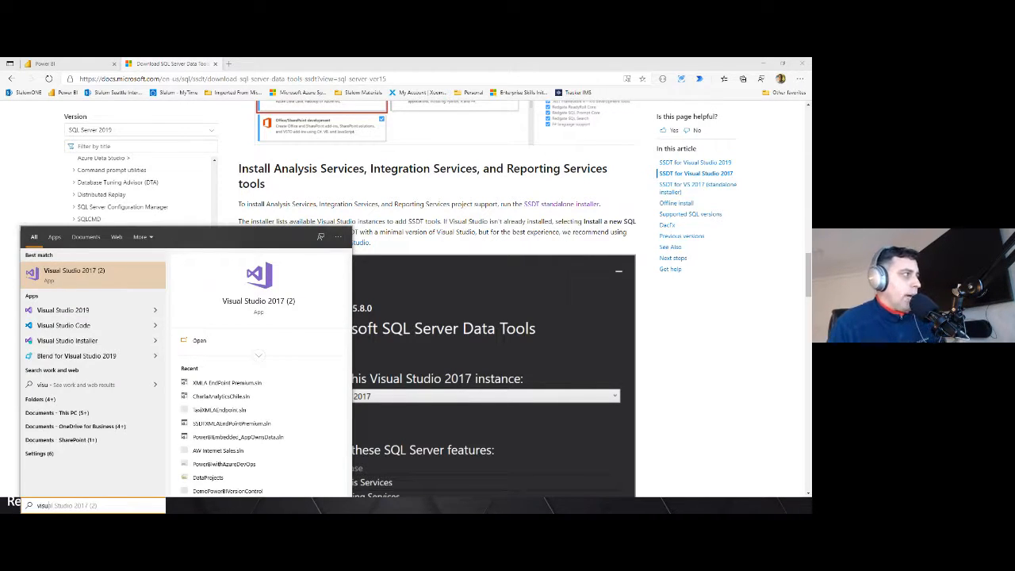
{"action": "key", "text": "Return"}
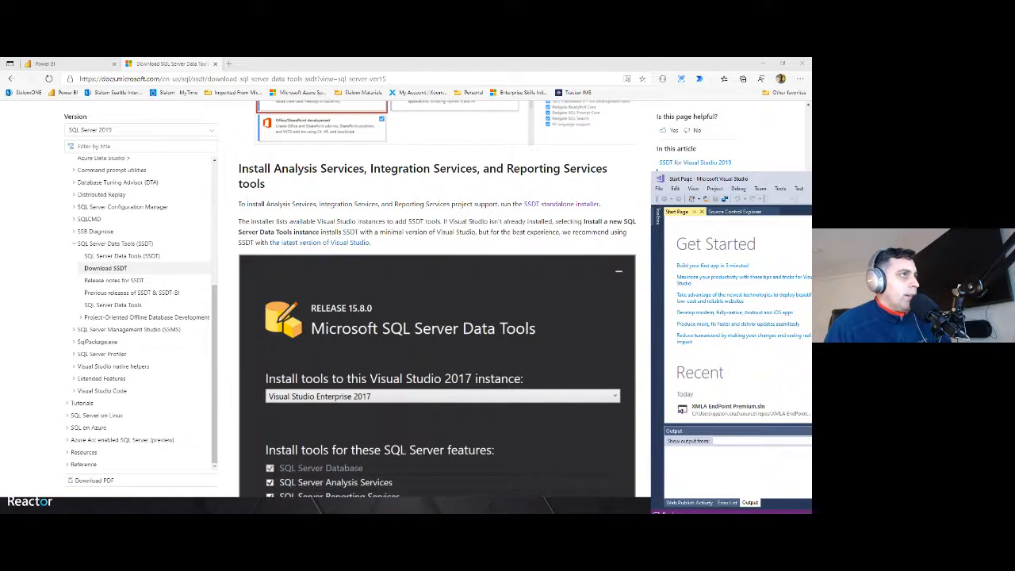
{"action": "left_click_drag", "start_coordinate": [968, 179], "coordinate": [445, 59]}
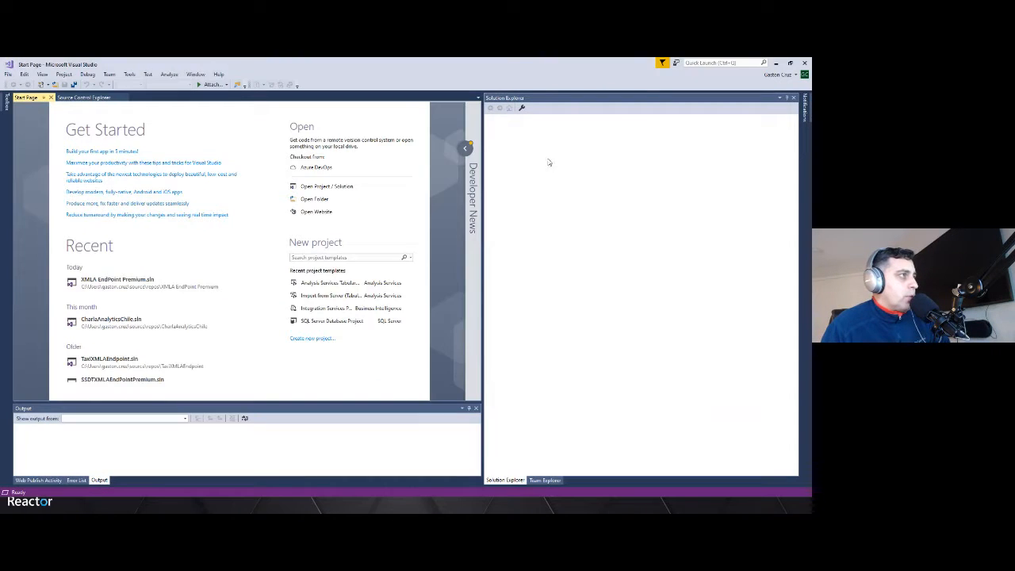
Create a new Analysis Services Tabular Project named ReactorDEMO
{"action": "left_click", "coordinate": [7, 74]}
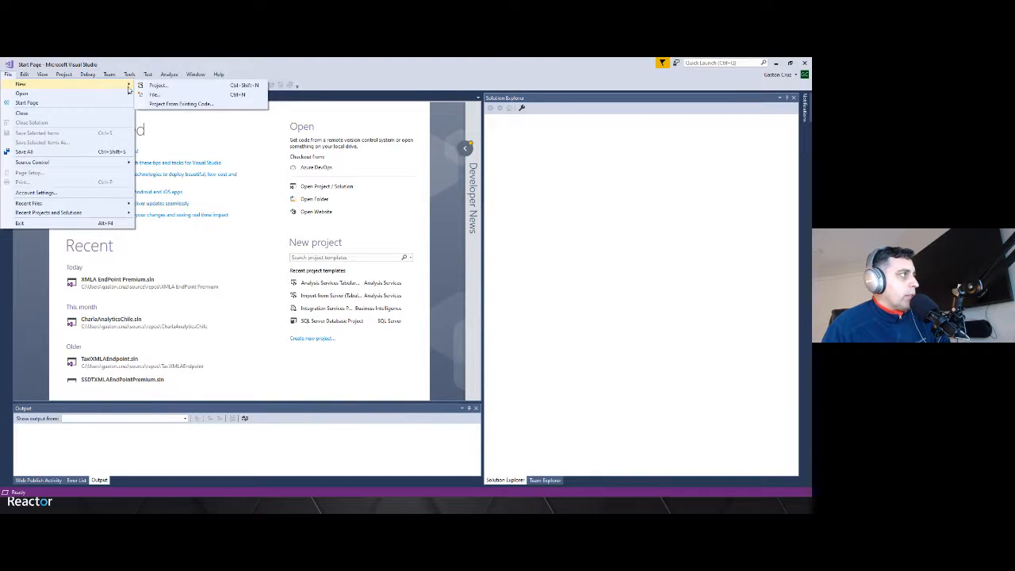
{"action": "left_click", "coordinate": [147, 86]}
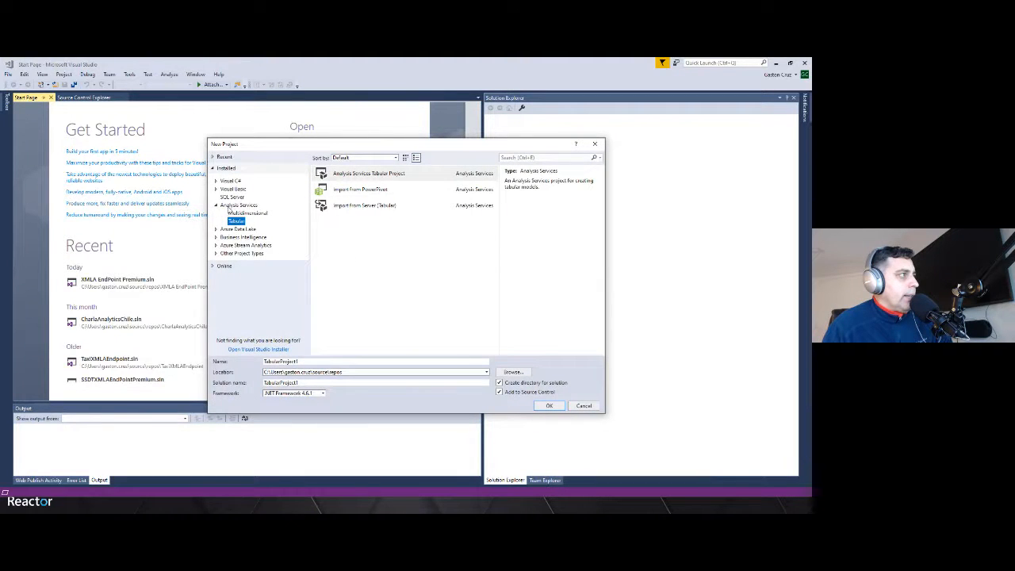
{"action": "left_click", "coordinate": [349, 176]}
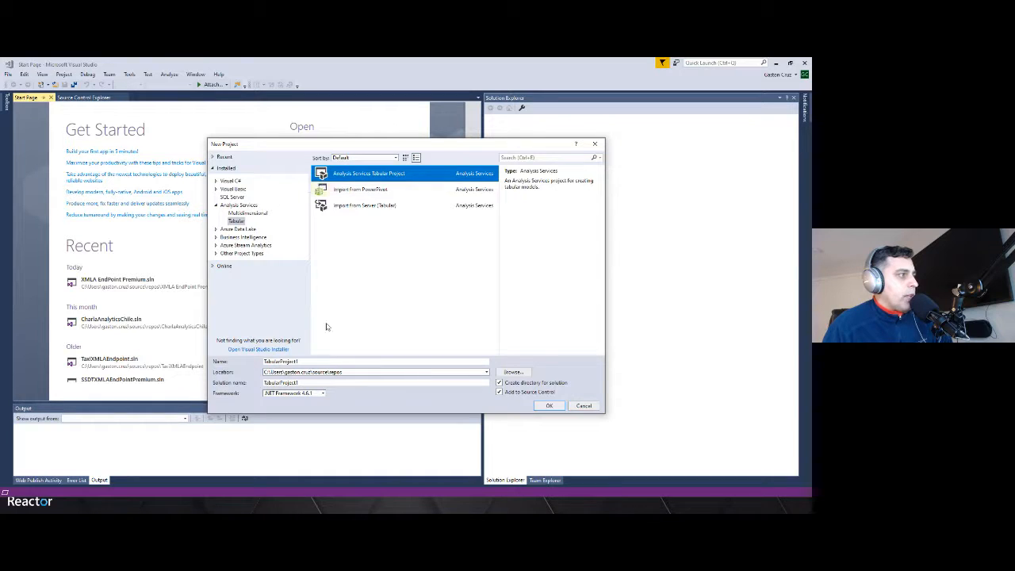
{"action": "double_click", "coordinate": [310, 361]}
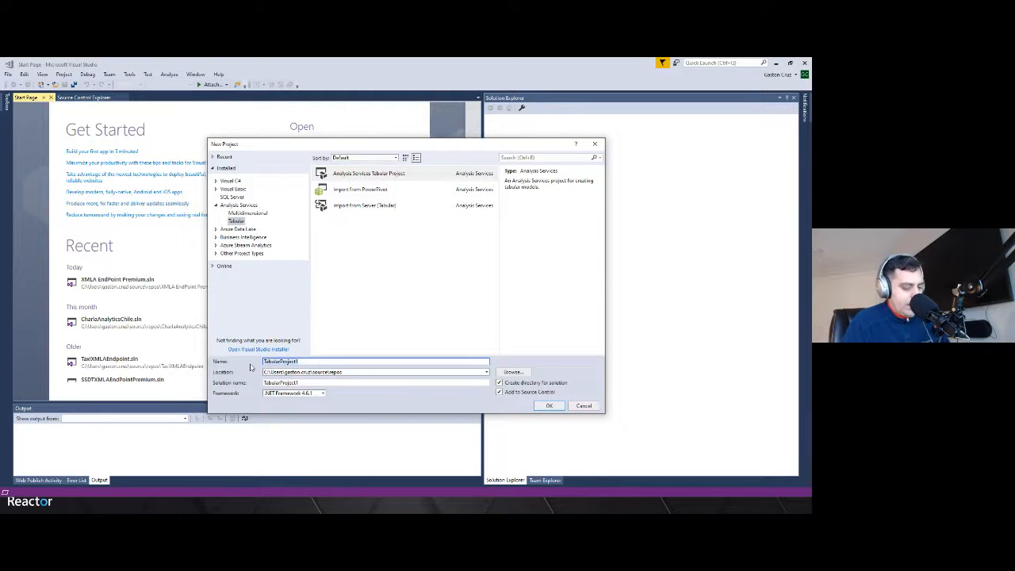
{"action": "type", "text": "ReactorD"}
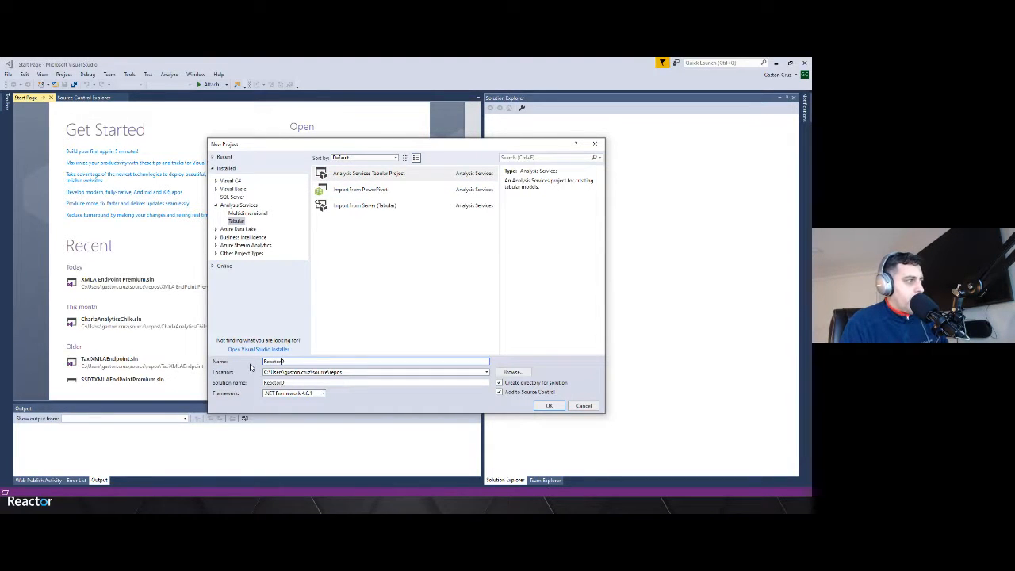
{"action": "type", "text": "EMO"}
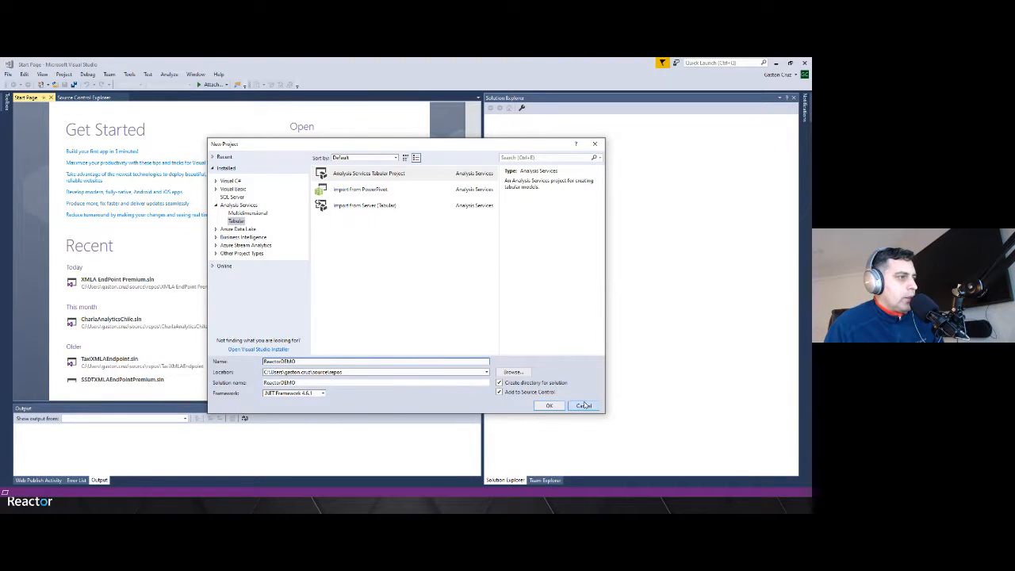
{"action": "left_click", "coordinate": [550, 406]}
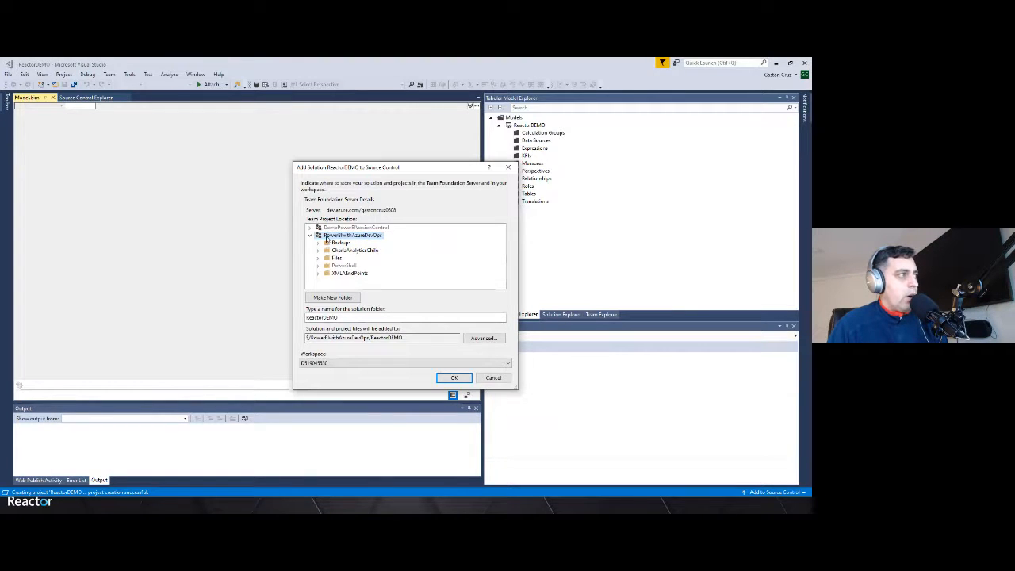
Add the ReactorDEMO solution to source control under the PowerBIwithAzureDevOps team project
{"action": "left_click", "coordinate": [339, 274]}
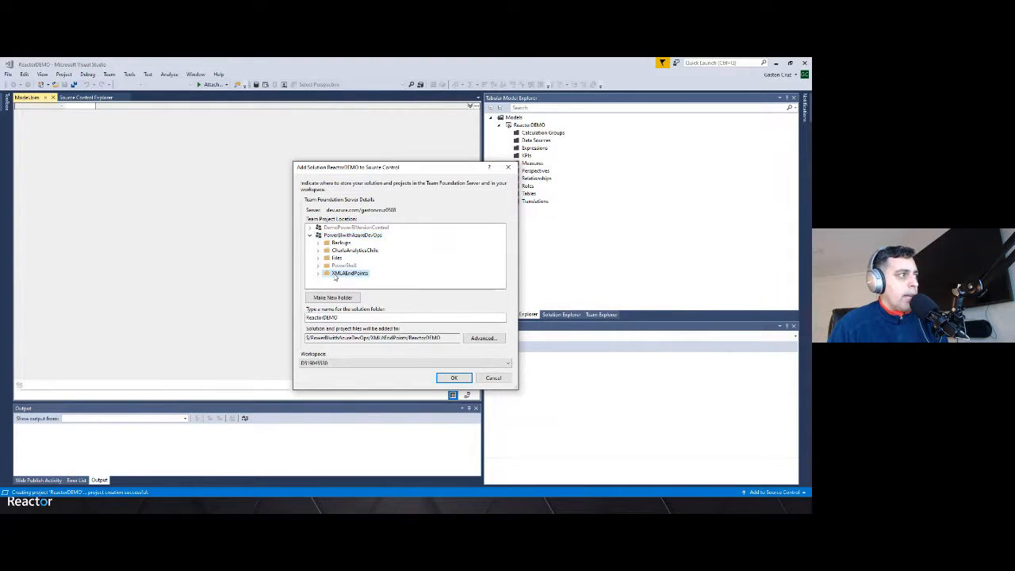
{"action": "left_click", "coordinate": [318, 273]}
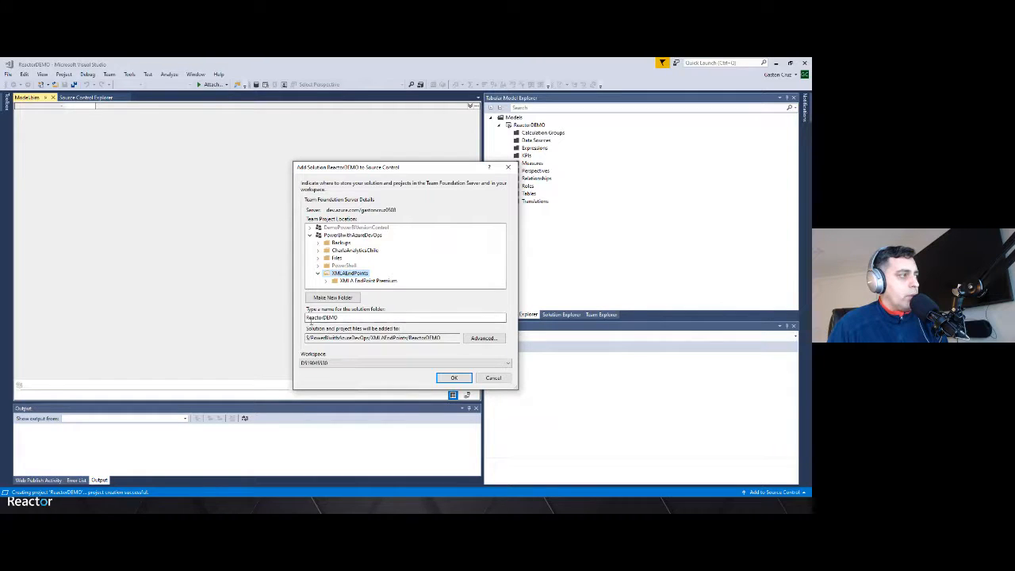
{"action": "left_click_drag", "start_coordinate": [310, 318], "coordinate": [330, 318]}
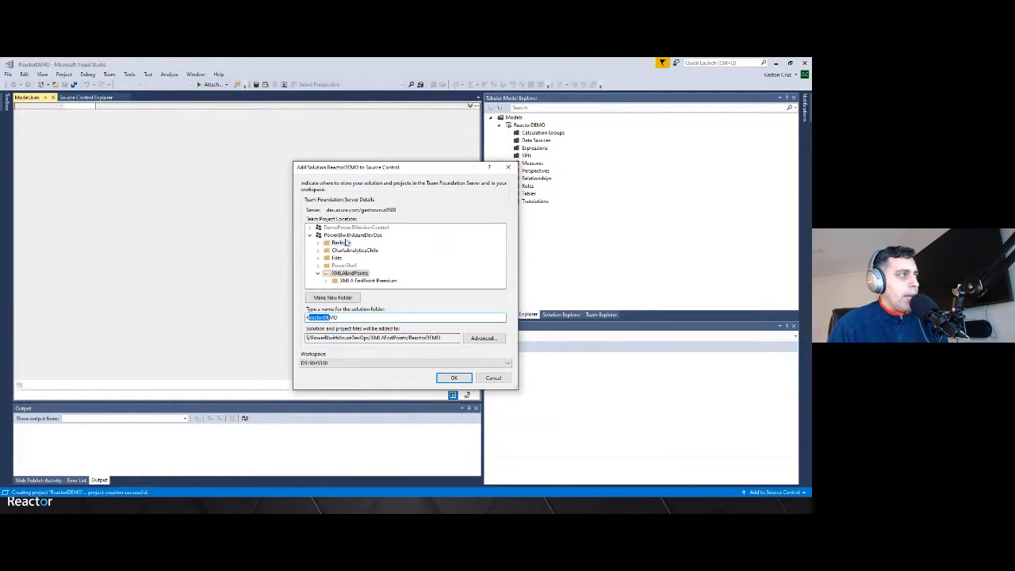
{"action": "left_click", "coordinate": [349, 236]}
{"action": "left_click", "coordinate": [317, 273]}
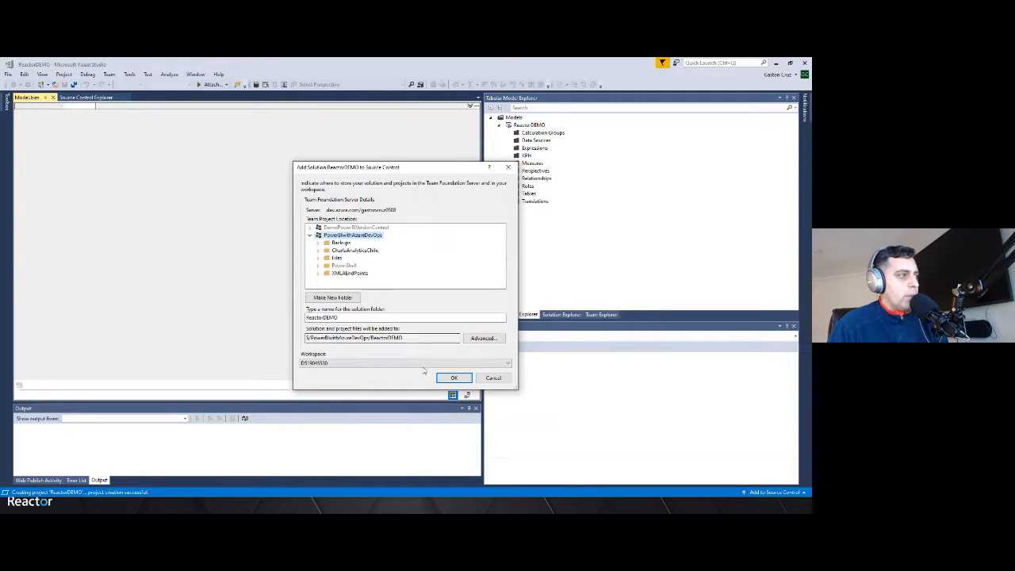
{"action": "left_click", "coordinate": [447, 379]}
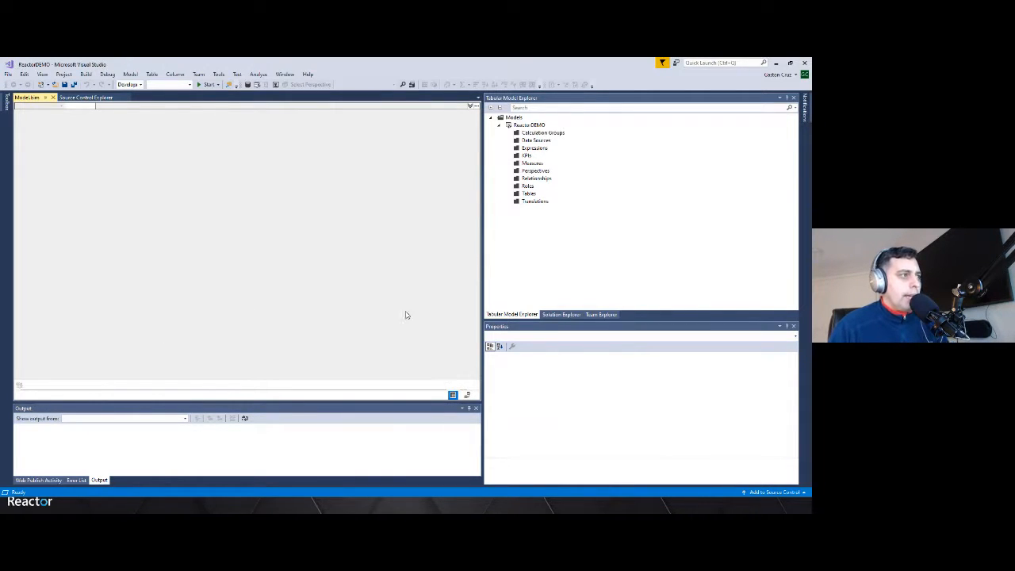
Open Source Control Explorer and browse to the ReactorDEMO folder under PowerBIwithAzureDevOps
{"action": "left_click", "coordinate": [591, 315]}
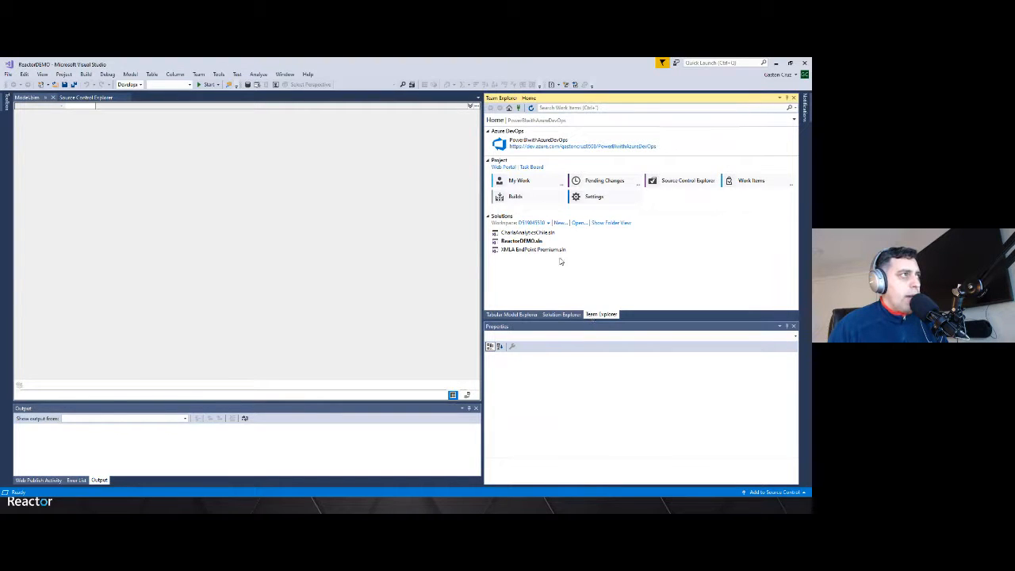
{"action": "left_click", "coordinate": [514, 243]}
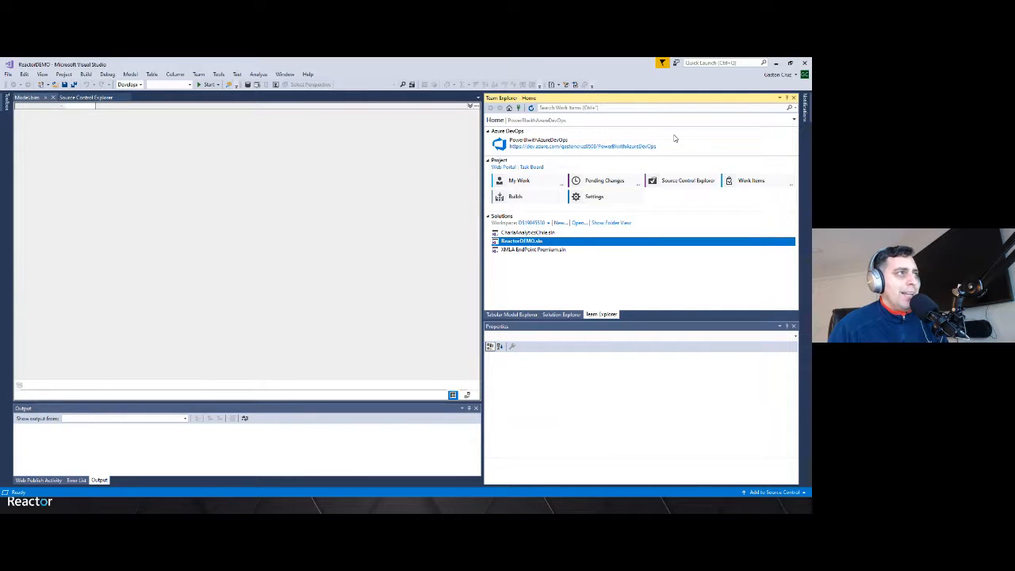
{"action": "left_click", "coordinate": [668, 183]}
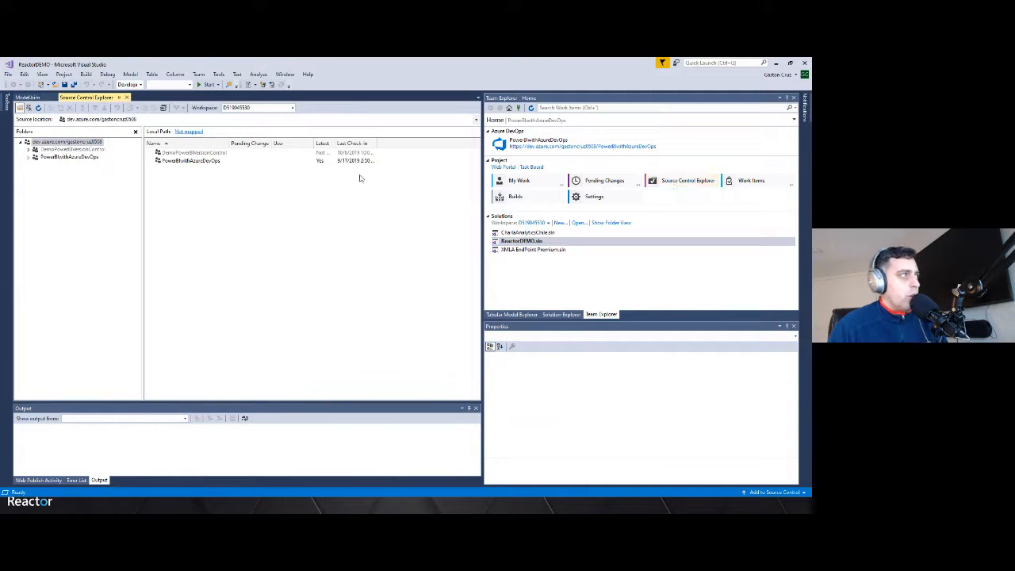
{"action": "double_click", "coordinate": [173, 162]}
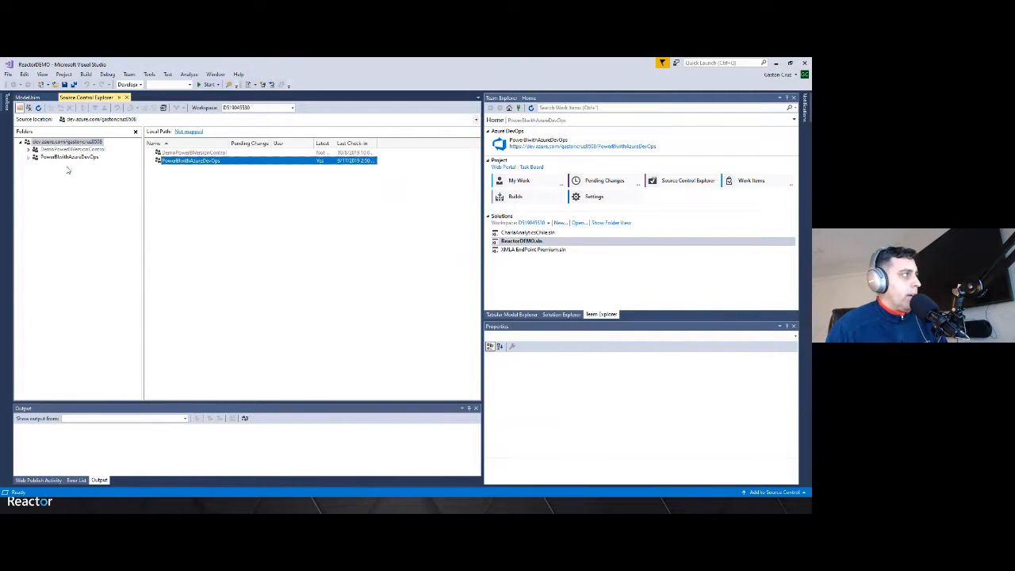
{"action": "left_click", "coordinate": [28, 158]}
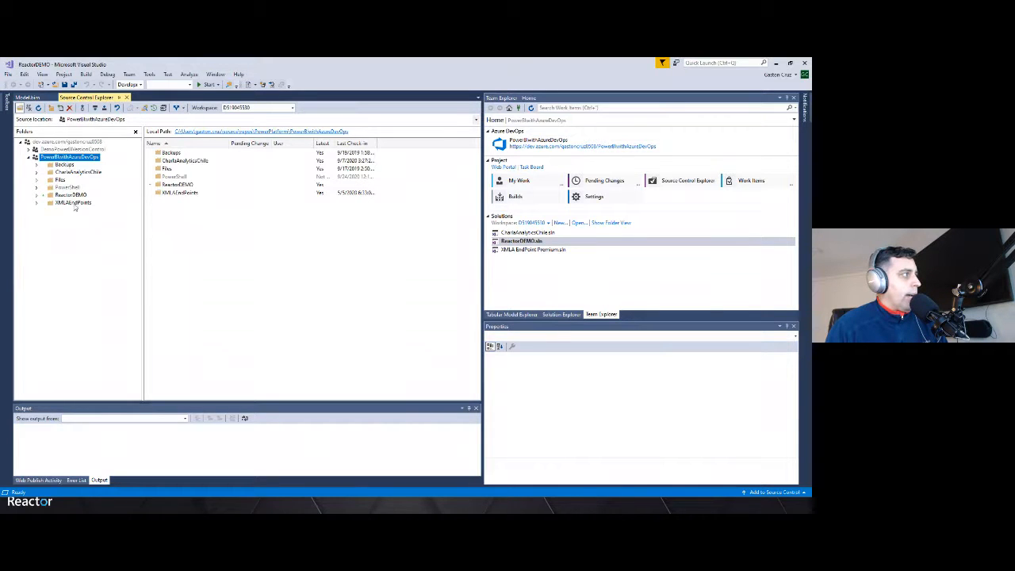
{"action": "left_click", "coordinate": [73, 204]}
{"action": "left_click", "coordinate": [65, 195]}
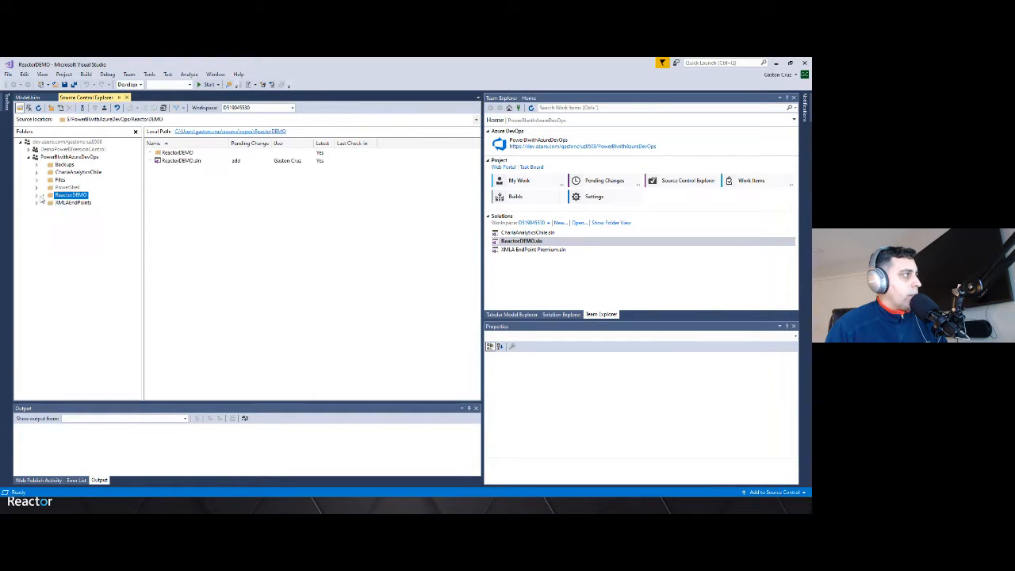
Inspect the ReactorDEMO folder's source control options, then show the project in Solution Explorer
{"action": "right_click", "coordinate": [67, 196]}
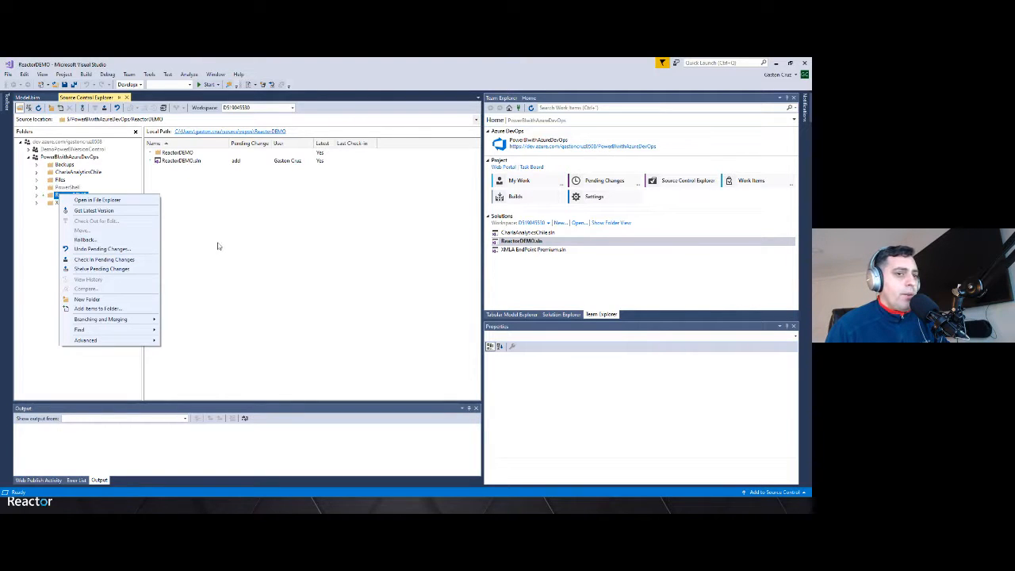
{"action": "left_click", "coordinate": [251, 246]}
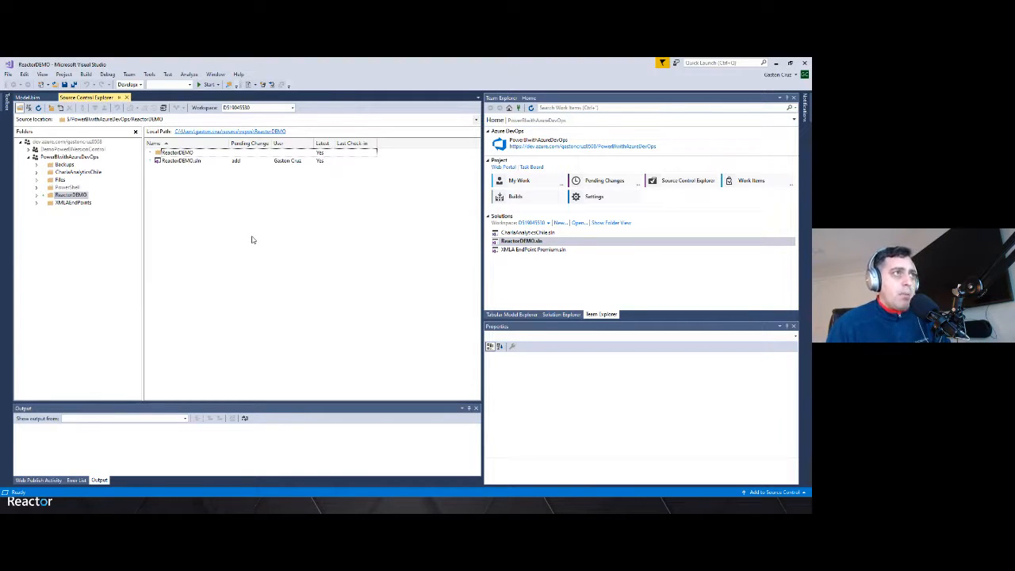
{"action": "left_click", "coordinate": [561, 314]}
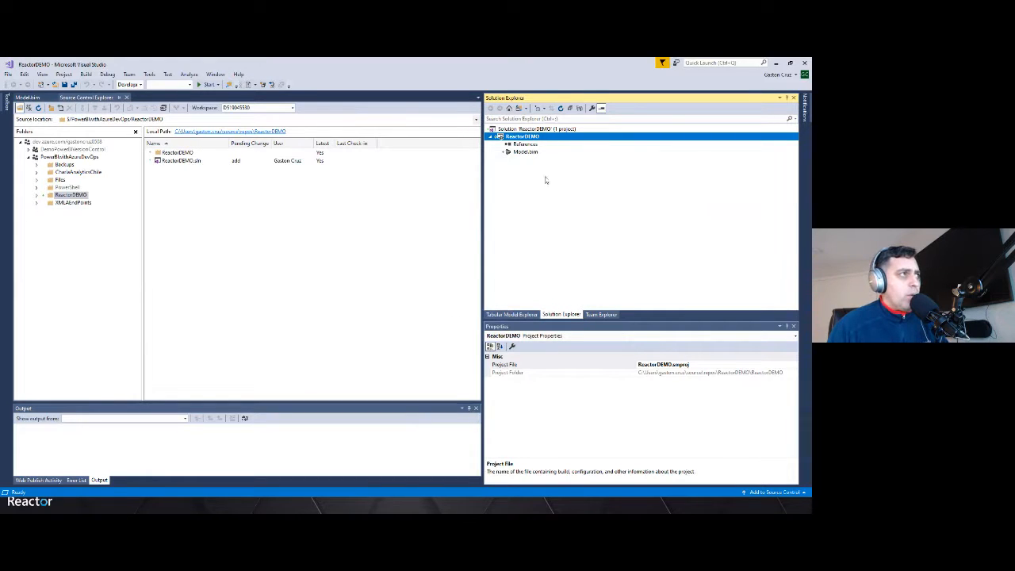
Open the Import From Data Source dialog for Data Sources in the ReactorDEMO model's Tabular Model Explorer
{"action": "left_click", "coordinate": [525, 153]}
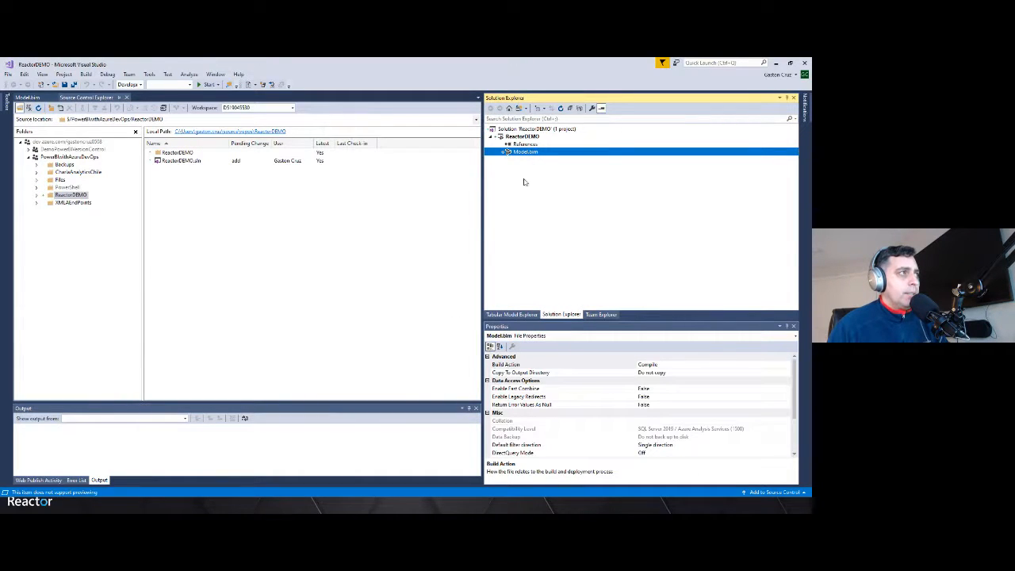
{"action": "left_click", "coordinate": [526, 315]}
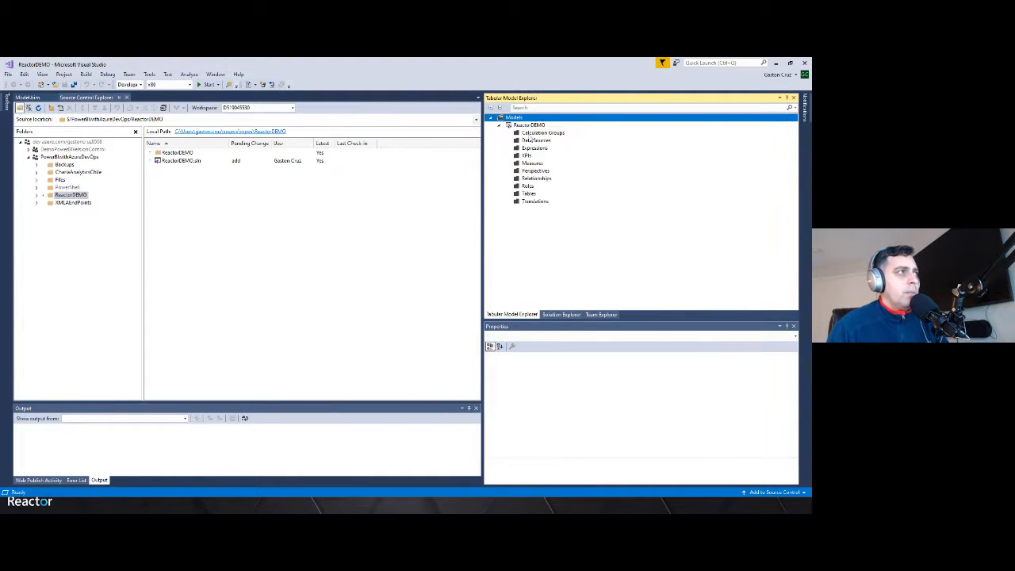
{"action": "left_click", "coordinate": [535, 141]}
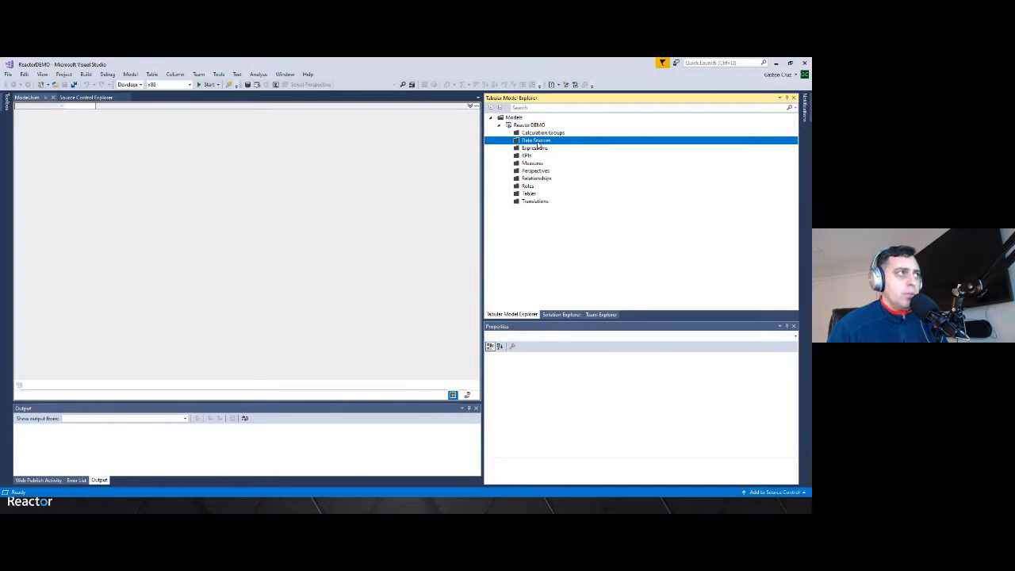
{"action": "right_click", "coordinate": [543, 143]}
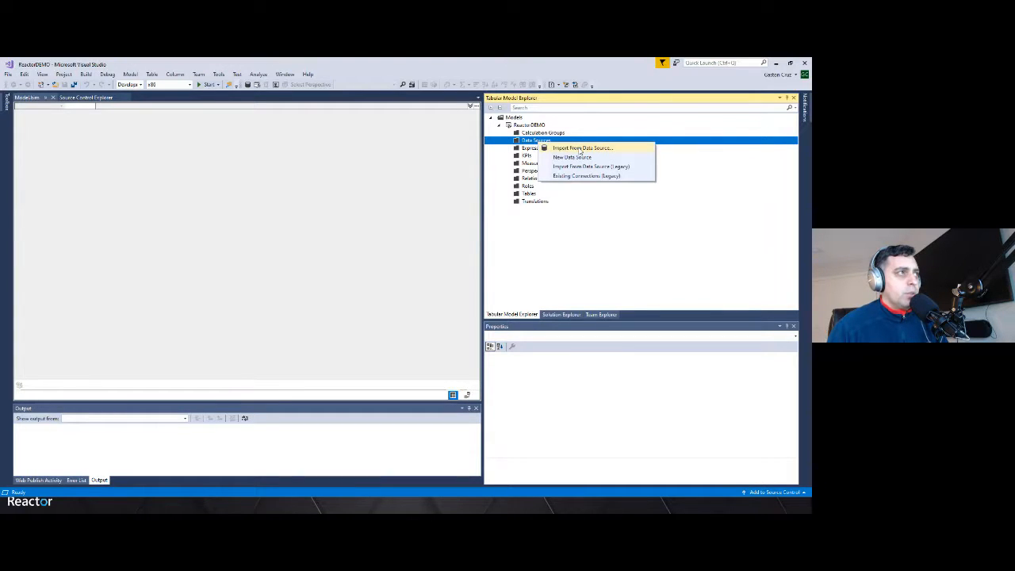
{"action": "left_click", "coordinate": [581, 148]}
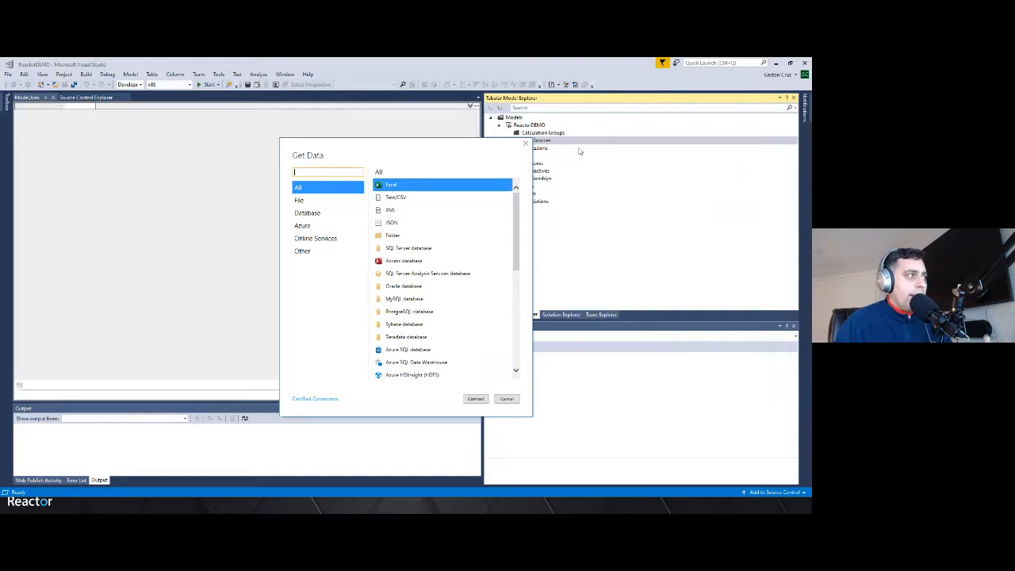
Browse the list of available connectors in the Get Data dialog
{"action": "scroll", "coordinate": [487, 273], "scroll_direction": "down", "scroll_amount": 5}
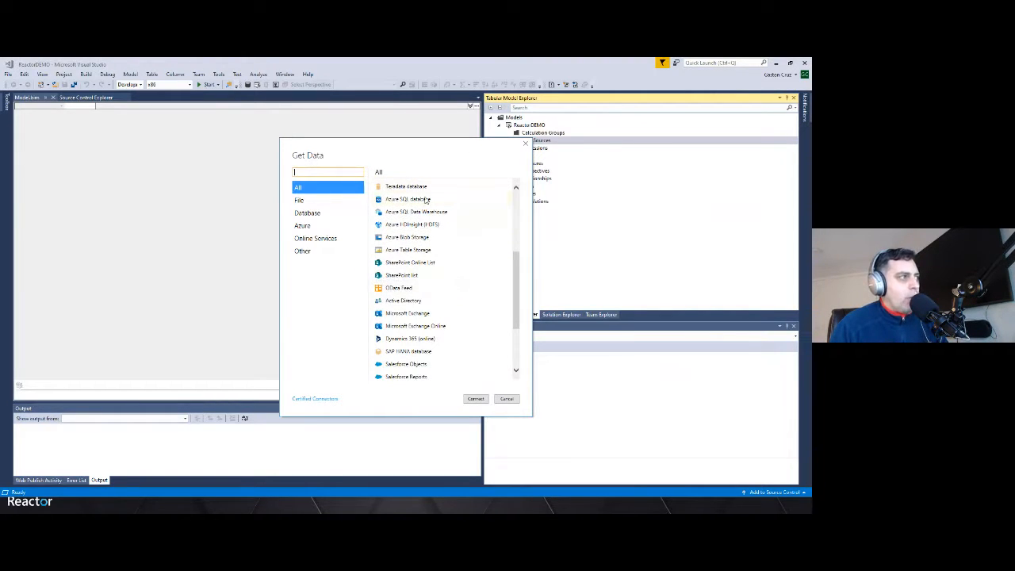
{"action": "scroll", "coordinate": [468, 254], "scroll_direction": "down", "scroll_amount": 3}
{"action": "scroll", "coordinate": [464, 262], "scroll_direction": "up", "scroll_amount": 5}
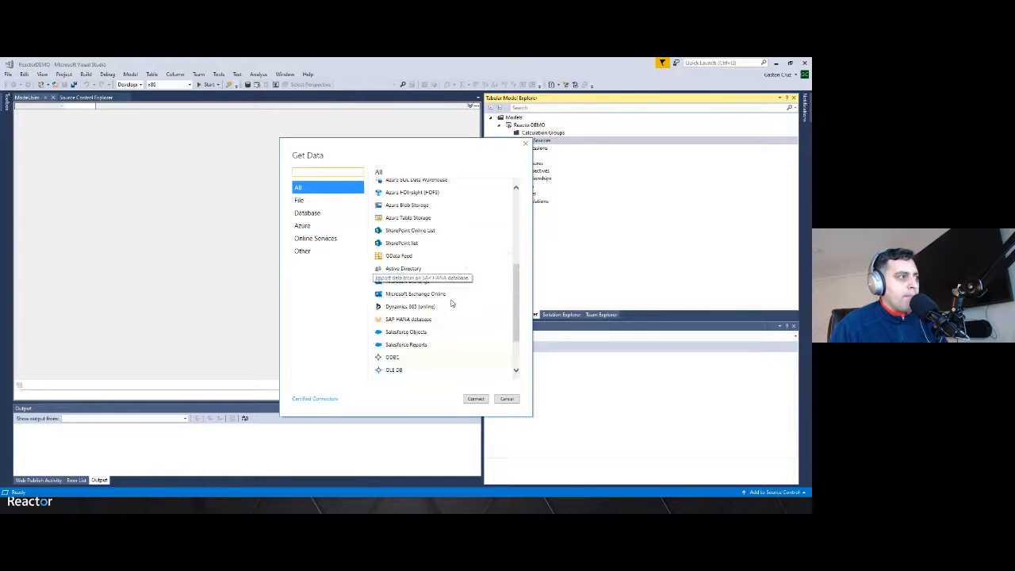
{"action": "scroll", "coordinate": [451, 302], "scroll_direction": "up", "scroll_amount": 2}
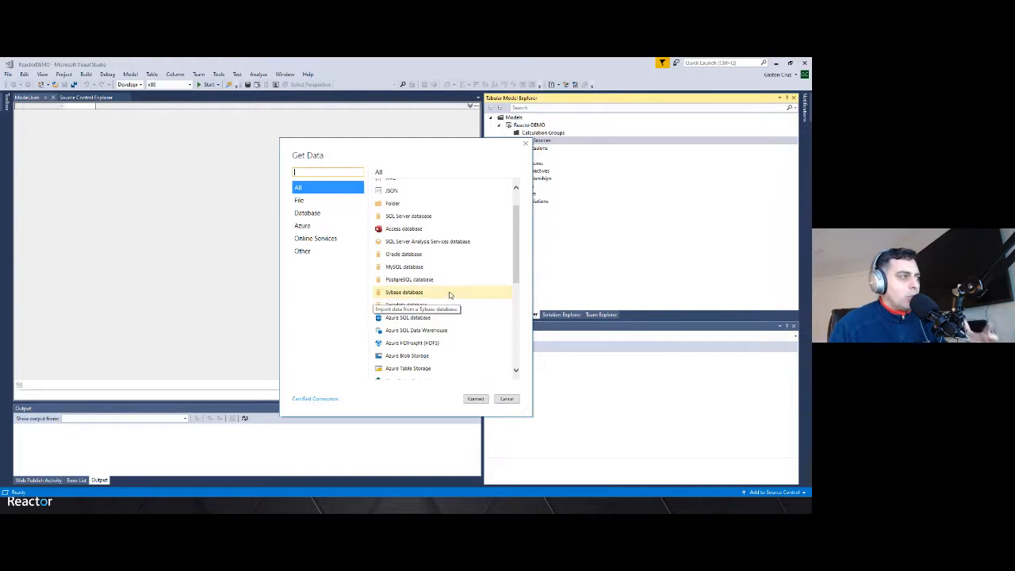
{"action": "scroll", "coordinate": [445, 287], "scroll_direction": "up", "scroll_amount": 2}
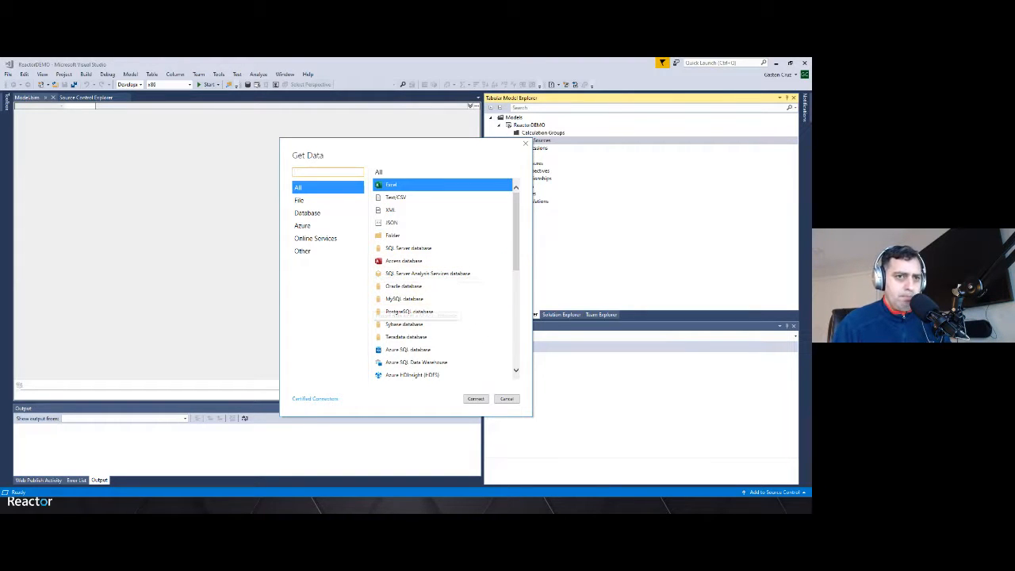
Switch to Power BI Desktop and open its Get data menu of common data sources
{"action": "key", "text": "alt+Tab"}
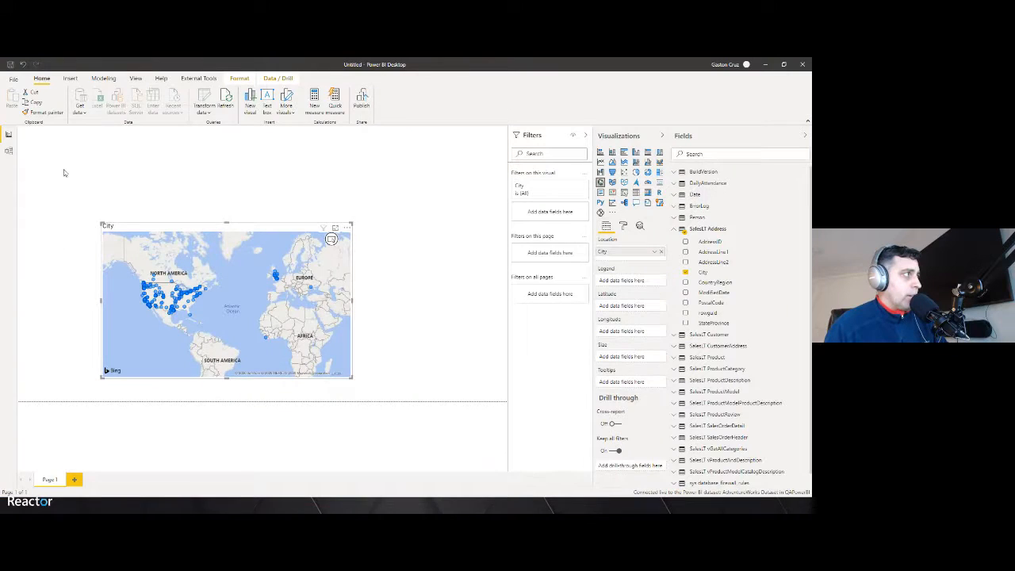
{"action": "left_click", "coordinate": [81, 108]}
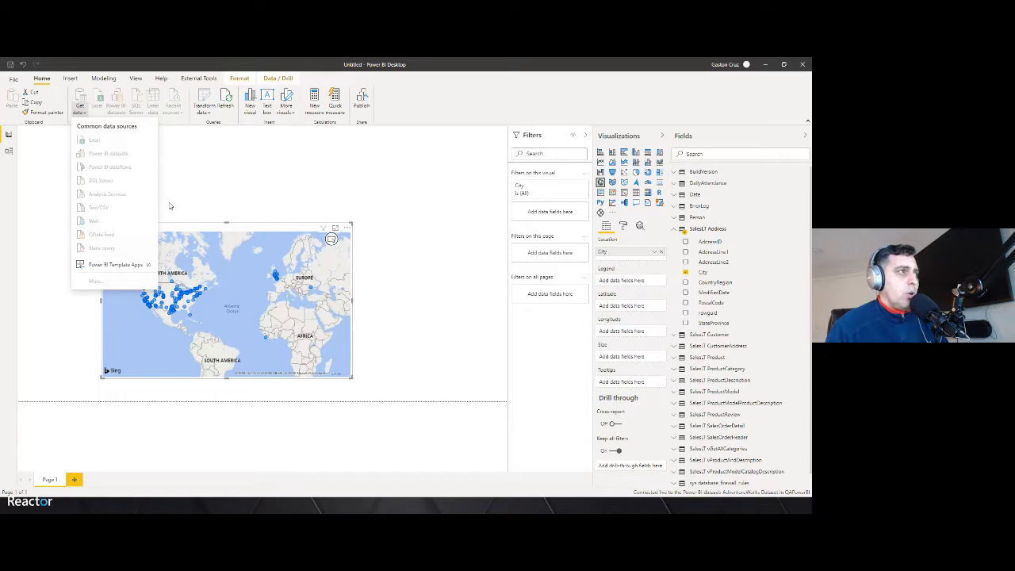
{"action": "left_click", "coordinate": [399, 189]}
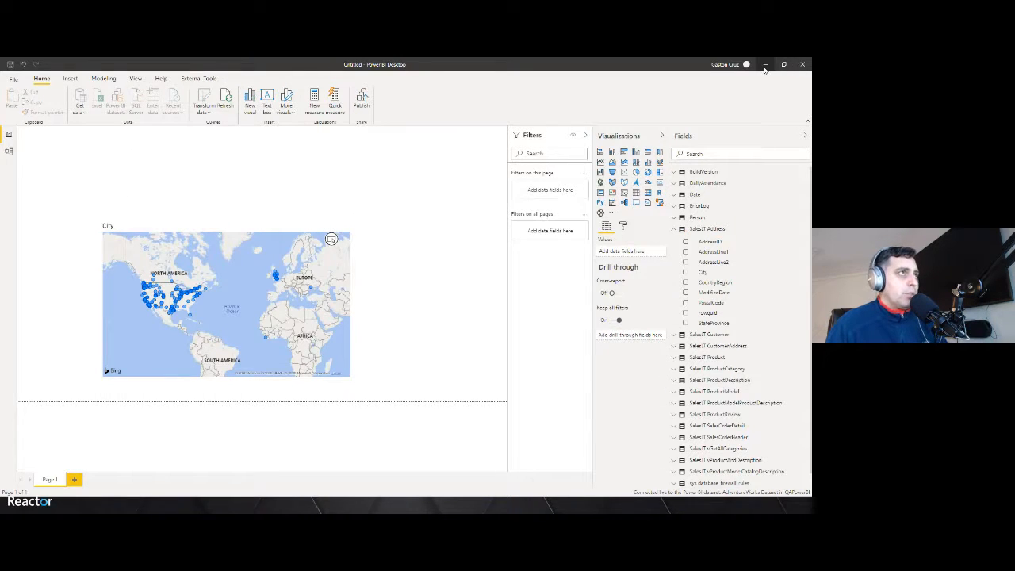
Switch to the XMLA EndPoint Premium project in Visual Studio and maximize its window
{"action": "left_click", "coordinate": [765, 65]}
{"action": "left_click_drag", "start_coordinate": [472, 144], "coordinate": [554, 125]}
{"action": "left_click", "coordinate": [589, 379]}
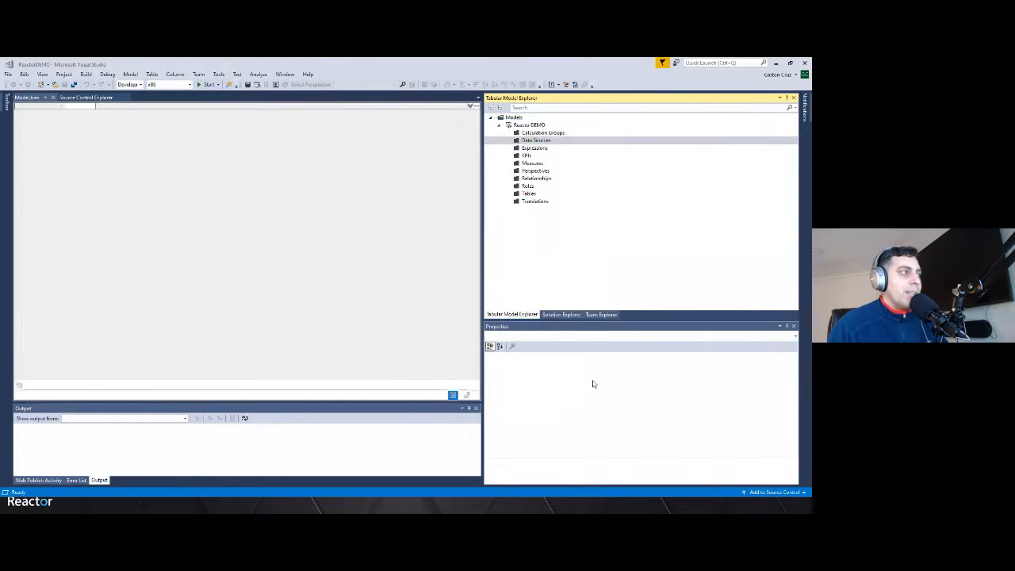
{"action": "left_click", "coordinate": [783, 68]}
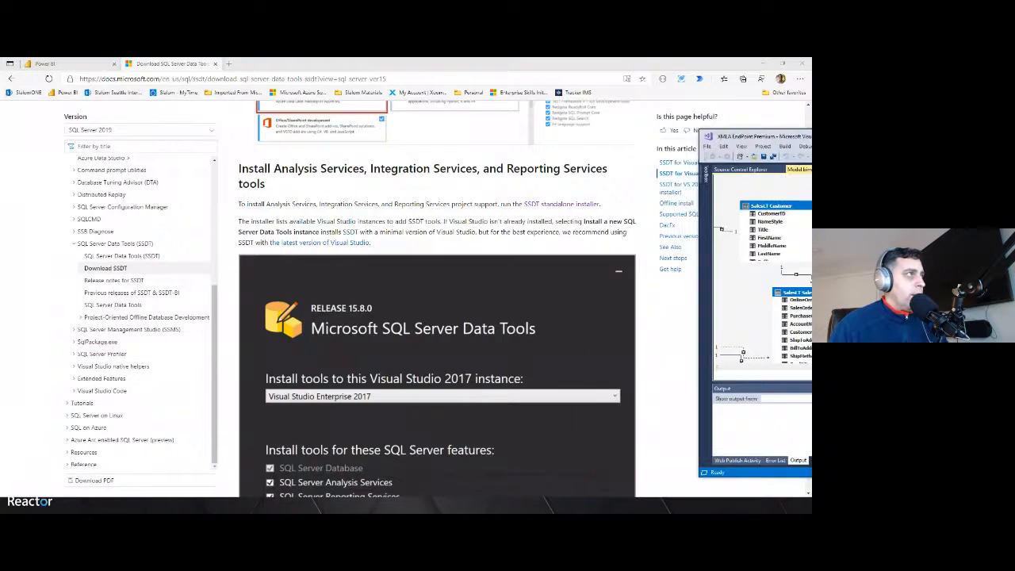
{"action": "left_click_drag", "start_coordinate": [810, 143], "coordinate": [377, 93]}
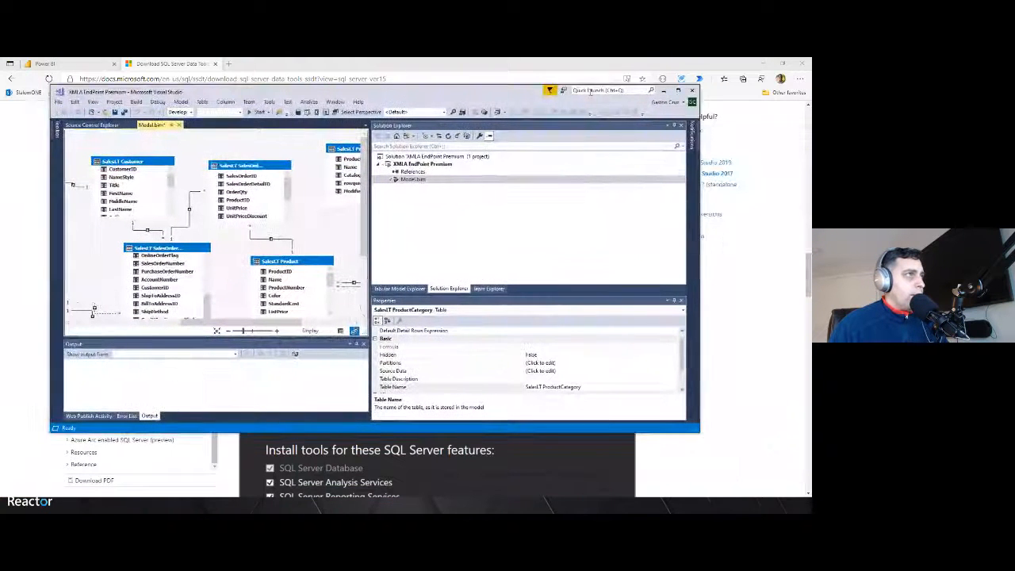
{"action": "left_click", "coordinate": [678, 90]}
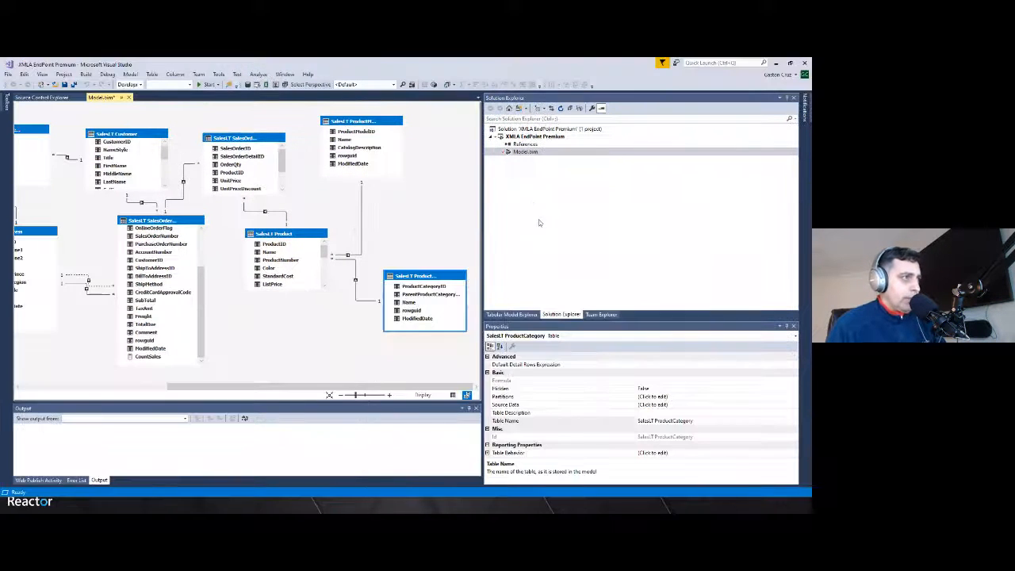
Expand Data Sources in the Tabular Model Explorer and select the Sample SQL data source
{"action": "left_click", "coordinate": [528, 315]}
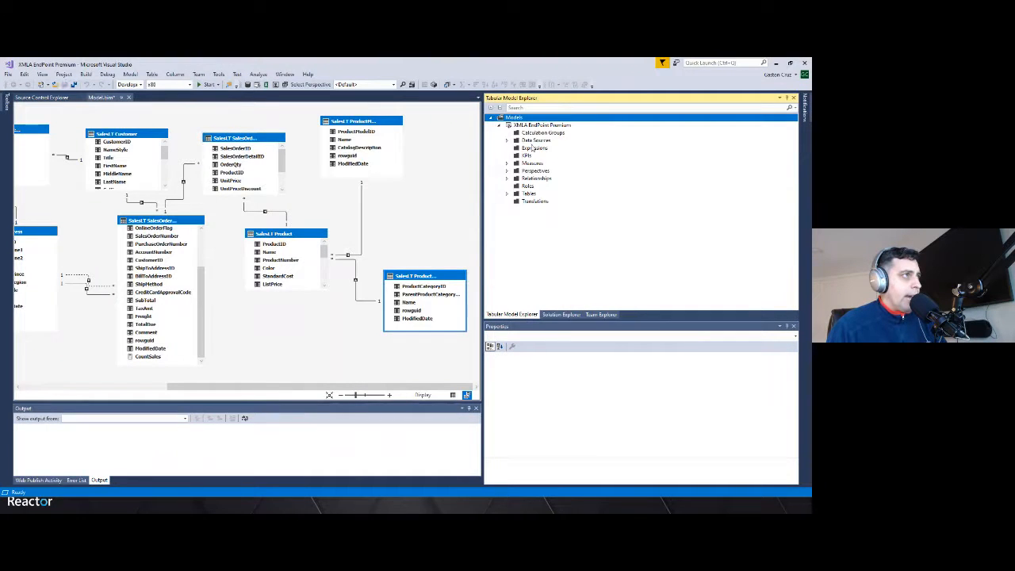
{"action": "left_click", "coordinate": [533, 140]}
{"action": "left_click", "coordinate": [507, 140]}
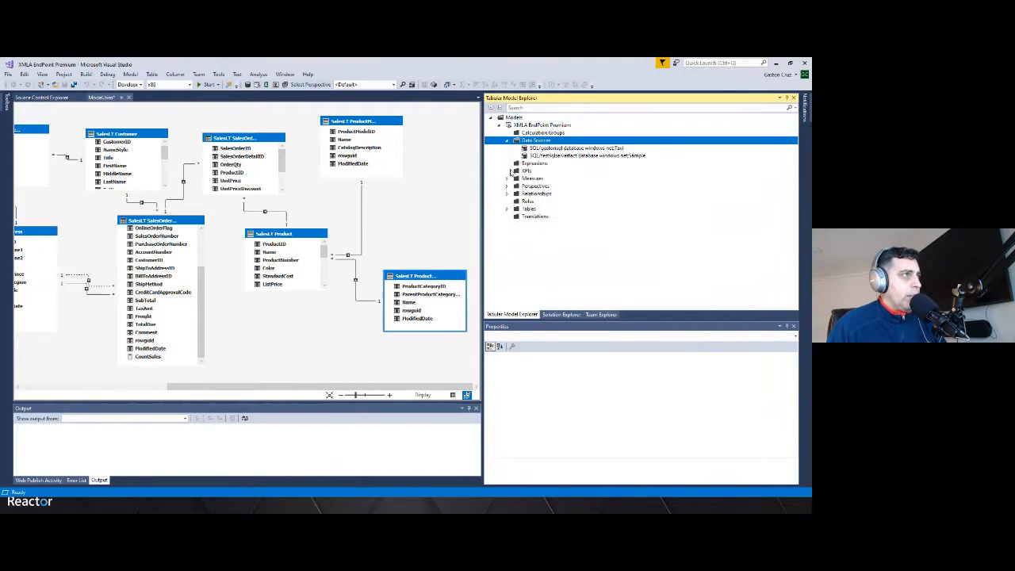
{"action": "left_click", "coordinate": [561, 156]}
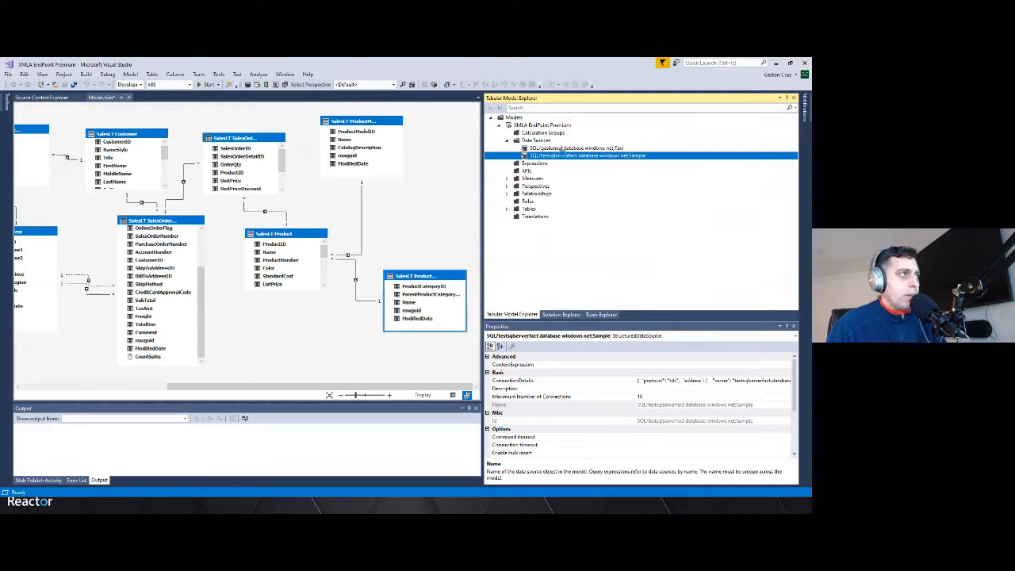
Try importing new tables from the Sample data source with database user name and password, then cancel the Navigator
{"action": "right_click", "coordinate": [564, 157]}
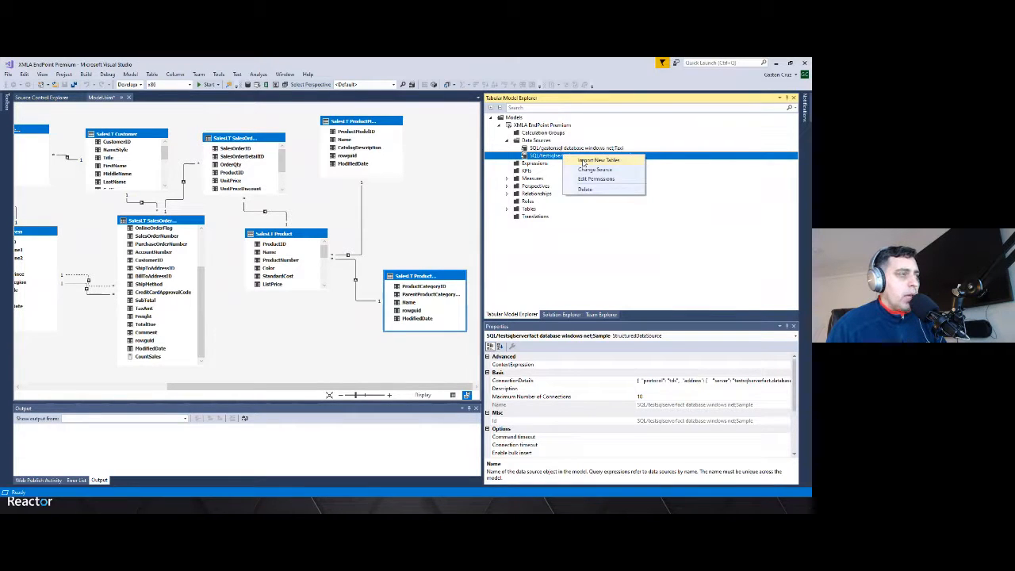
{"action": "left_click", "coordinate": [584, 161]}
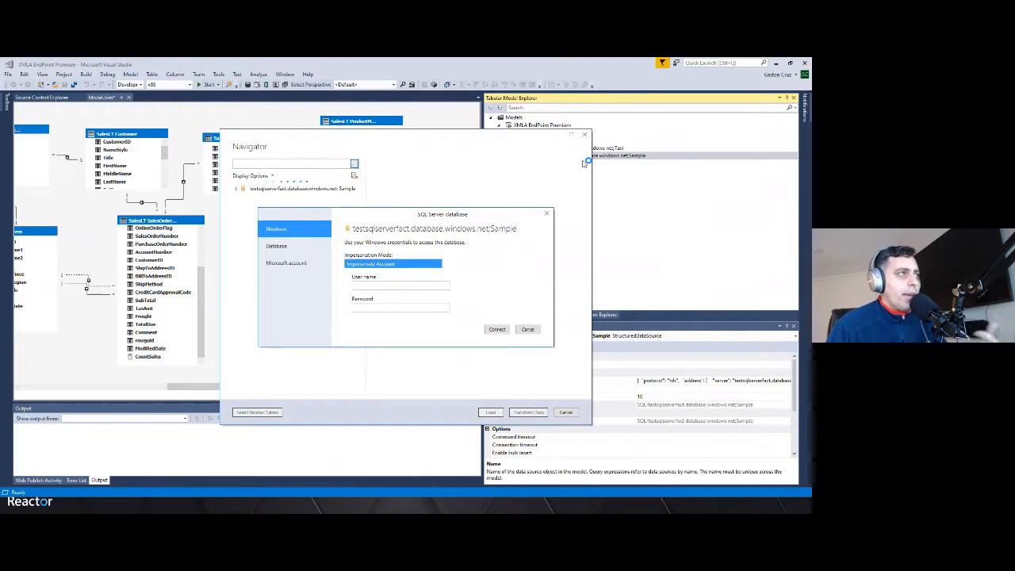
{"action": "left_click", "coordinate": [276, 249]}
{"action": "left_click", "coordinate": [378, 250]}
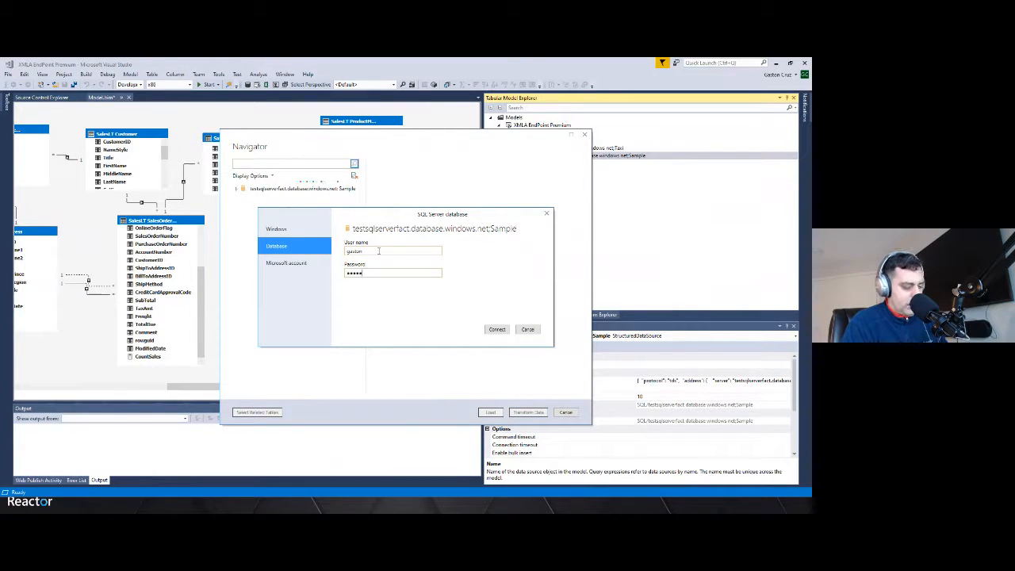
{"action": "key", "text": "Return"}
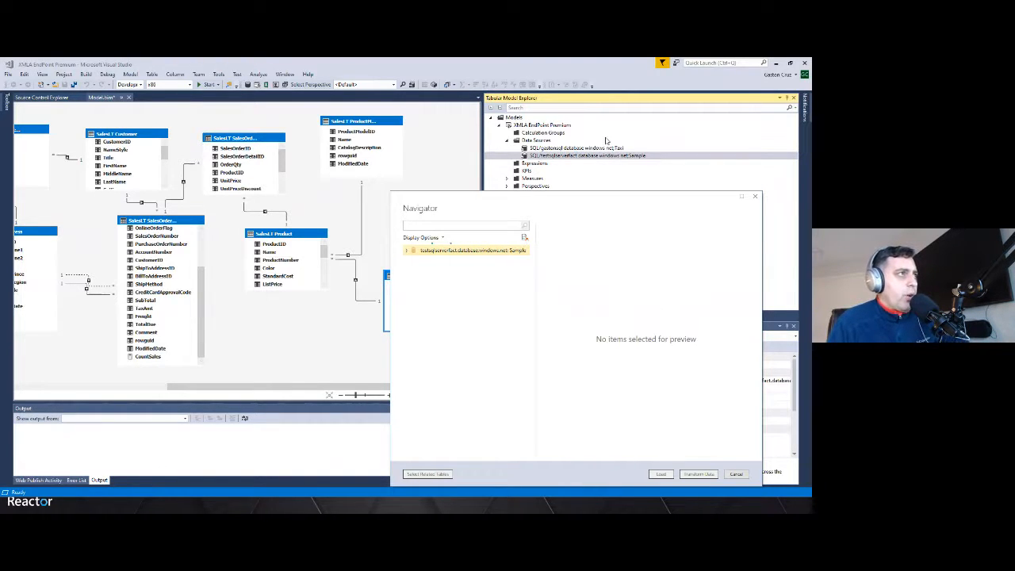
{"action": "left_click", "coordinate": [737, 474]}
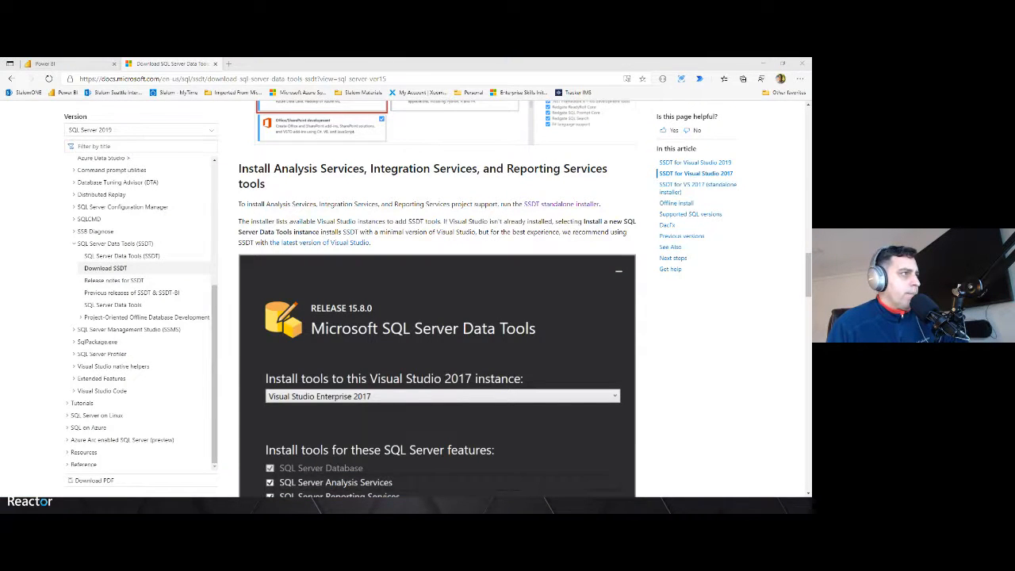
Open the Partition Manager for the SalesLT Address table and launch the partition query's Design editor
{"action": "key", "text": "alt+Tab"}
{"action": "left_click_drag", "start_coordinate": [404, 275], "coordinate": [343, 293]}
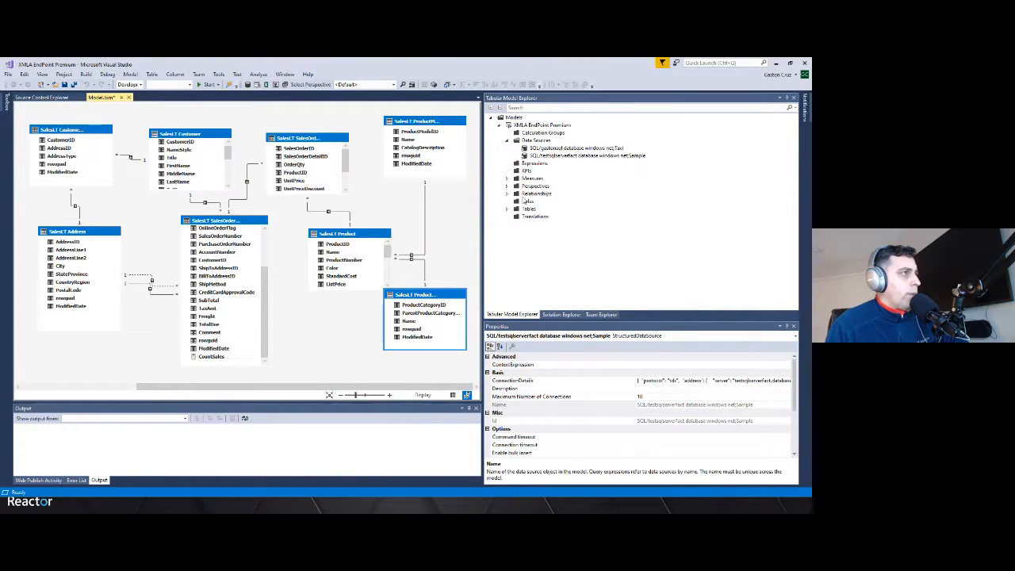
{"action": "left_click", "coordinate": [508, 209]}
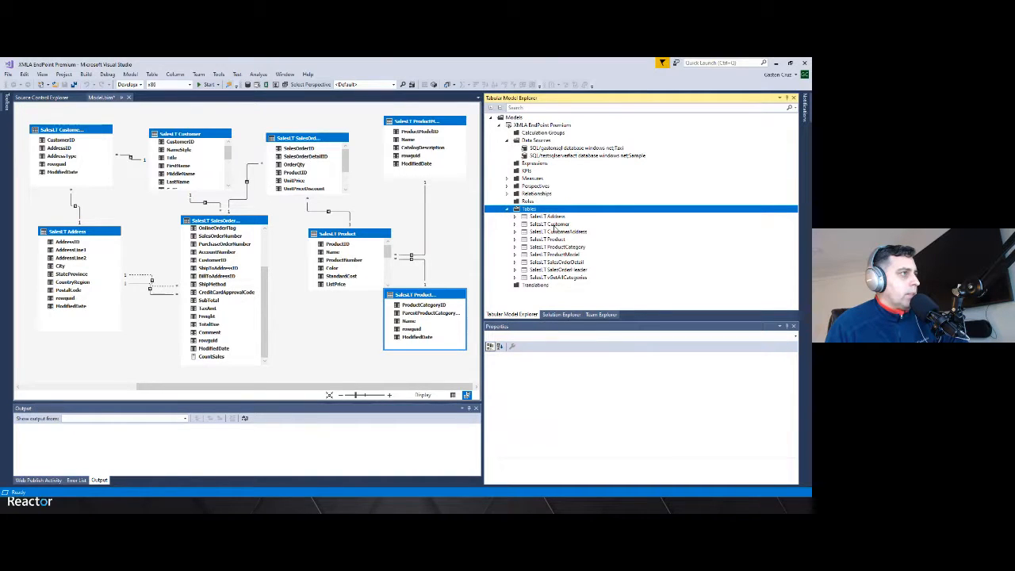
{"action": "left_click", "coordinate": [554, 217]}
{"action": "right_click", "coordinate": [555, 225]}
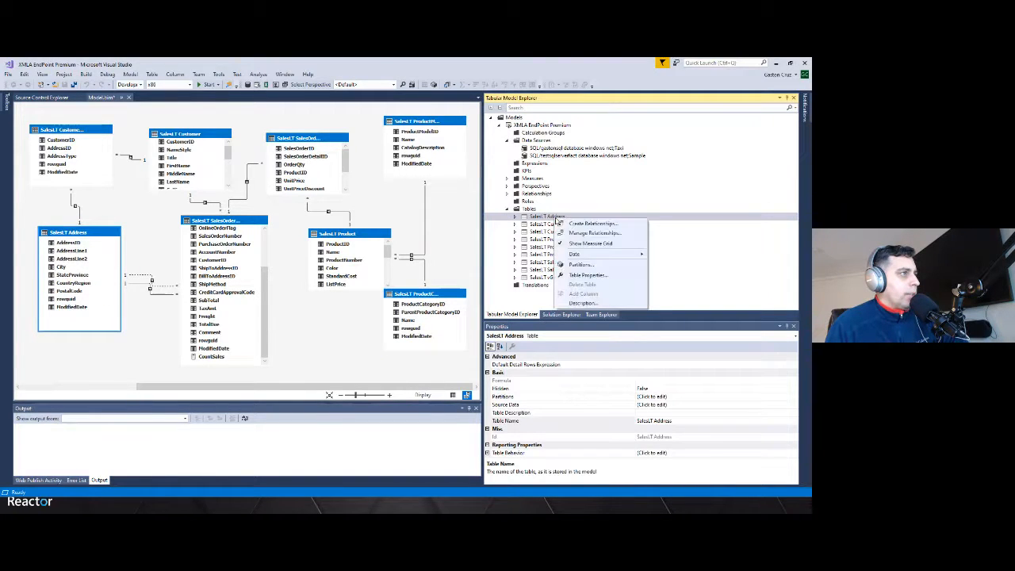
{"action": "left_click", "coordinate": [580, 268]}
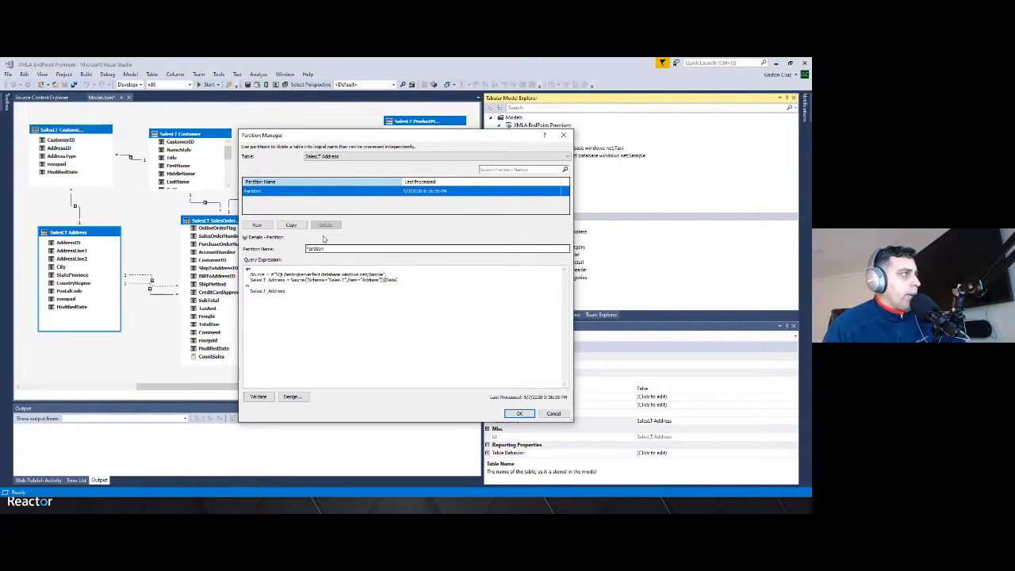
{"action": "left_click_drag", "start_coordinate": [351, 136], "coordinate": [502, 128]}
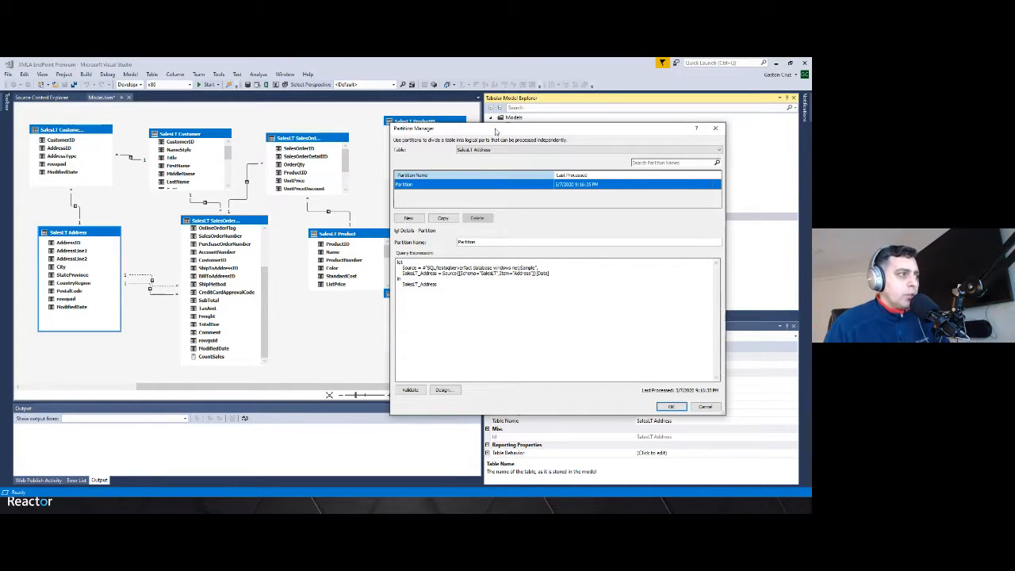
{"action": "left_click", "coordinate": [443, 389]}
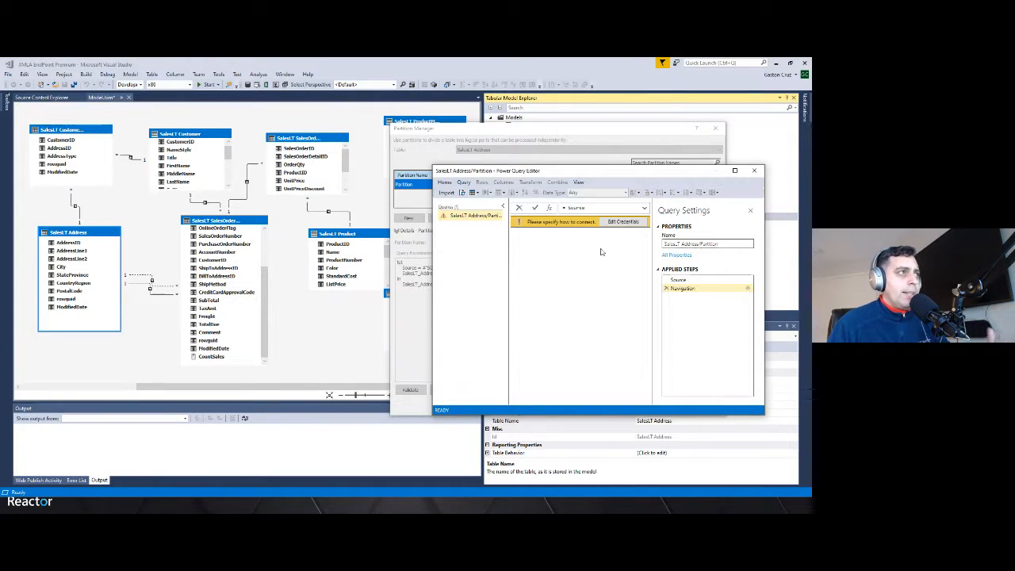
Edit the partition query's credentials using database authentication with user name and password, connect, and maximize the Power Query Editor
{"action": "left_click", "coordinate": [617, 227]}
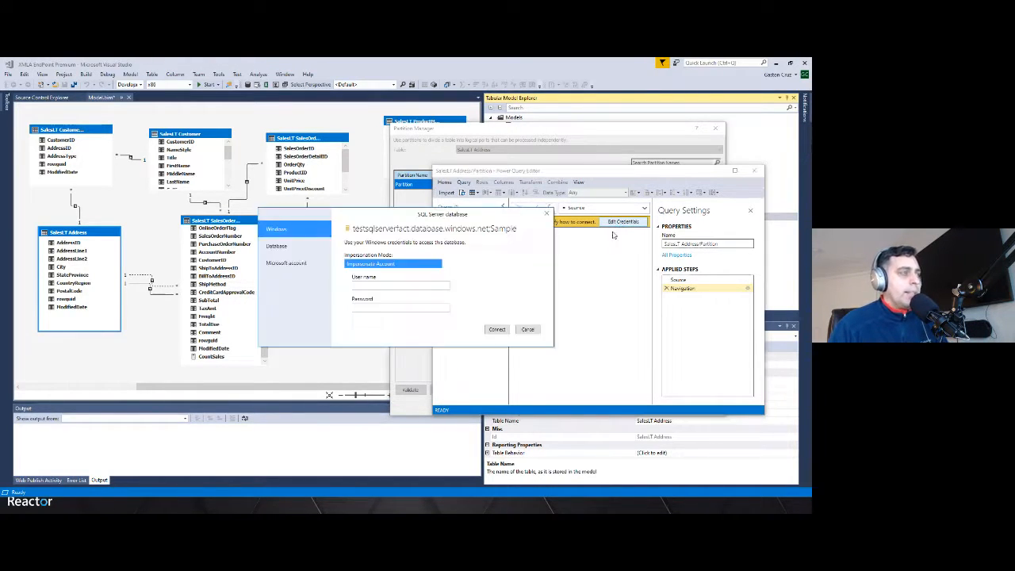
{"action": "left_click", "coordinate": [287, 250]}
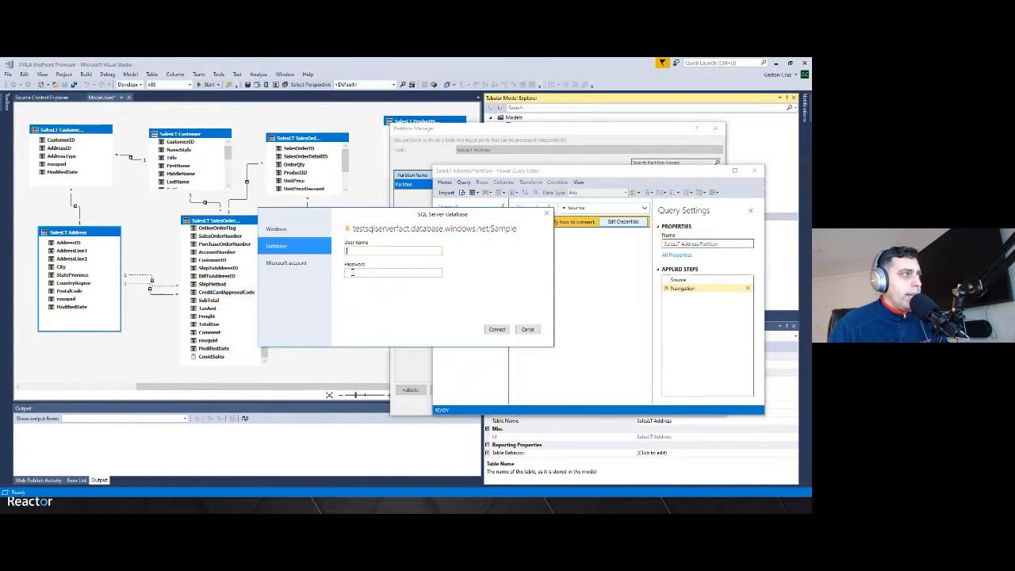
{"action": "left_click", "coordinate": [372, 251]}
{"action": "type", "text": "gaston"}
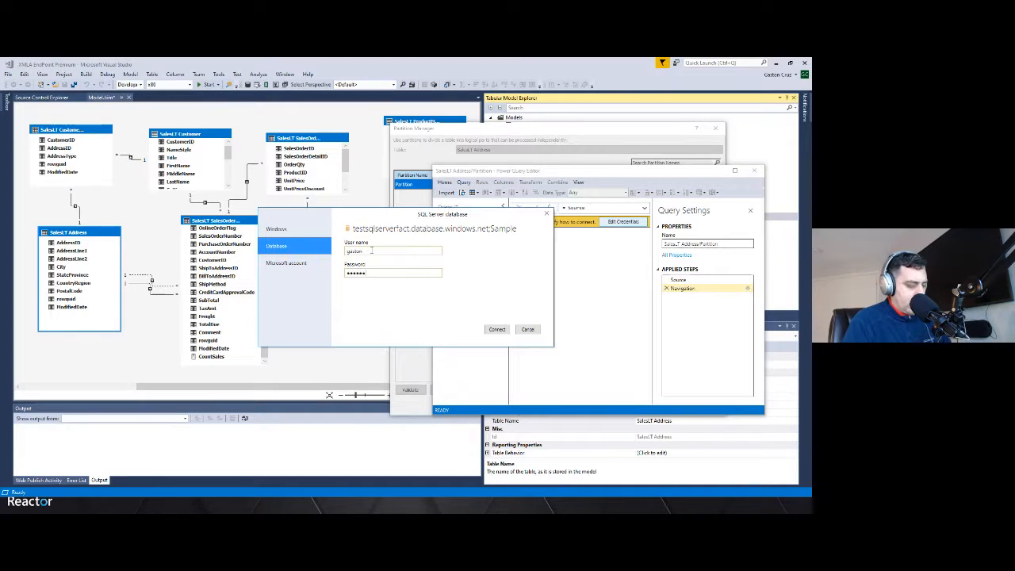
{"action": "left_click", "coordinate": [497, 329]}
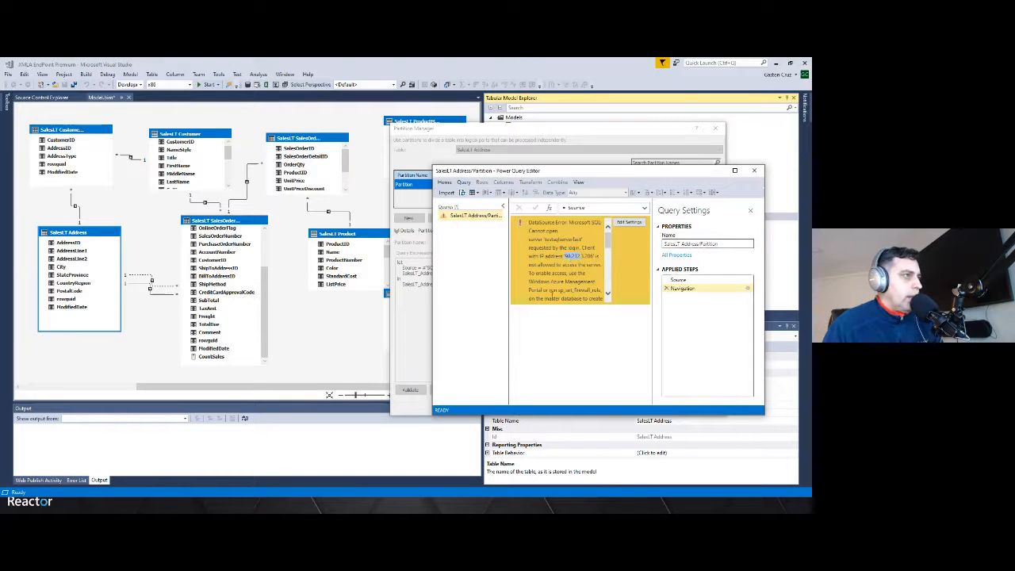
{"action": "left_click", "coordinate": [734, 171]}
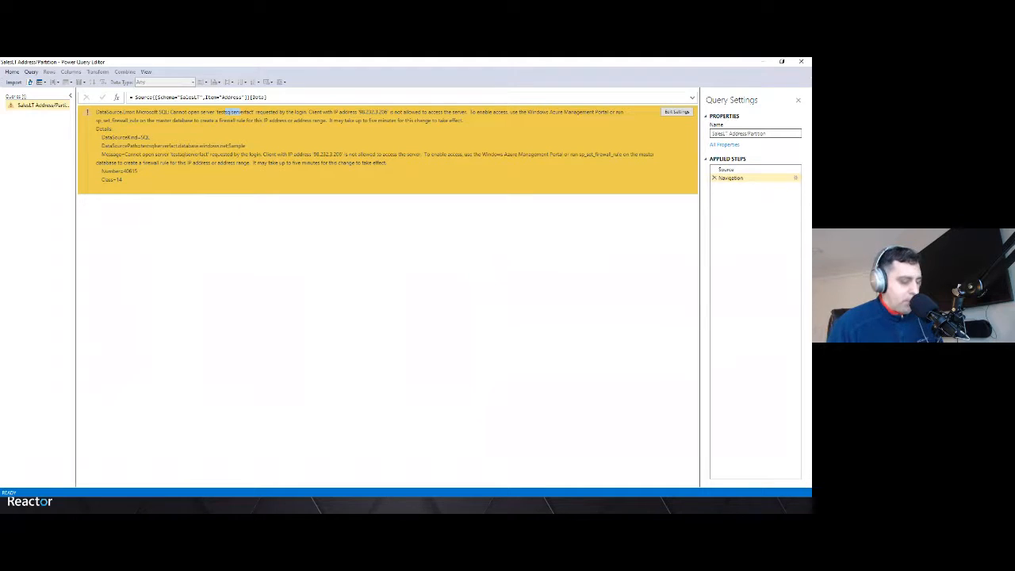
Switch to the browser, open portal.azure.com and sign in with the personal Outlook account
{"action": "key", "text": "alt+Tab"}
{"action": "type", "text": "port"}
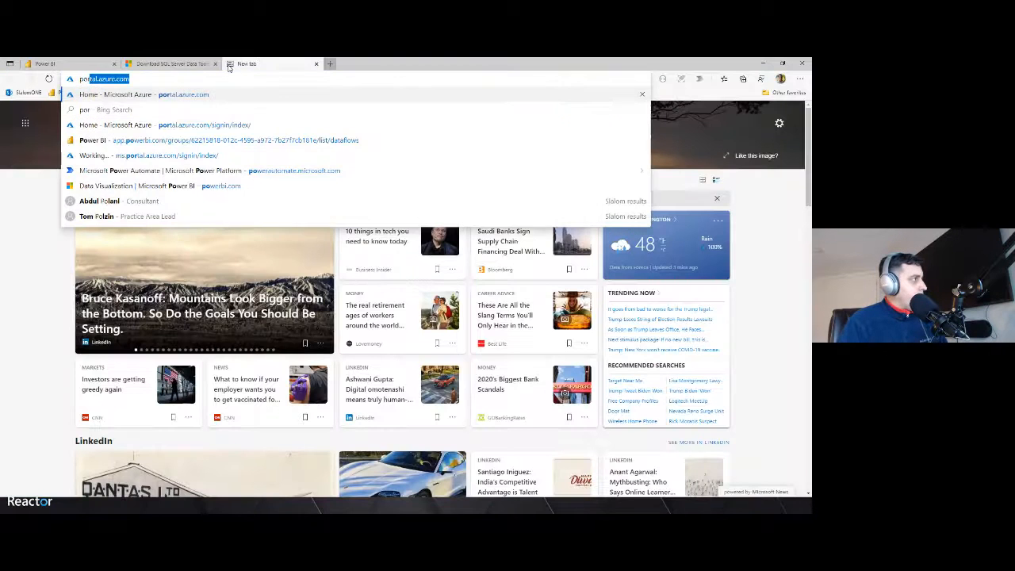
{"action": "key", "text": "Return"}
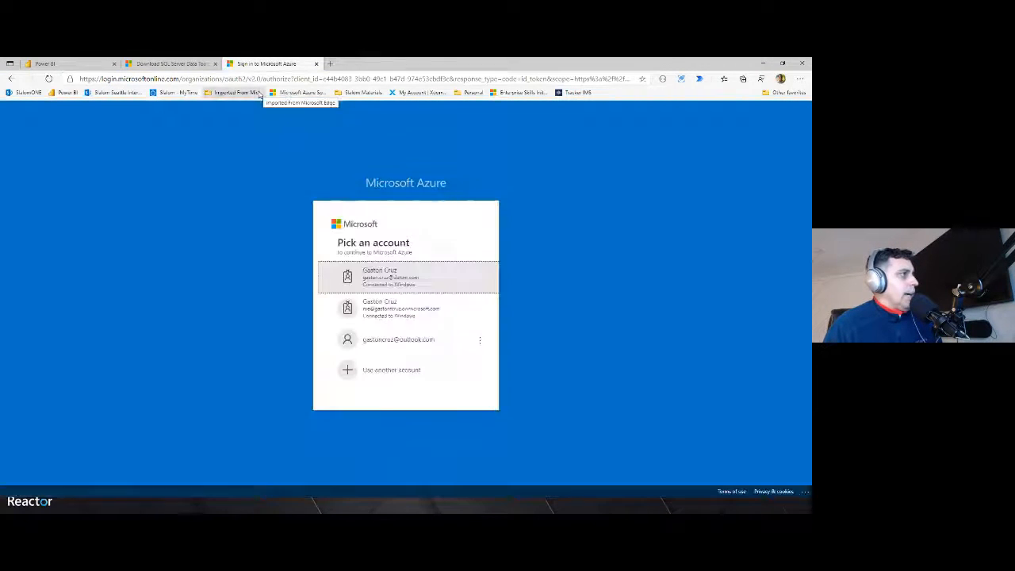
{"action": "left_click", "coordinate": [396, 342]}
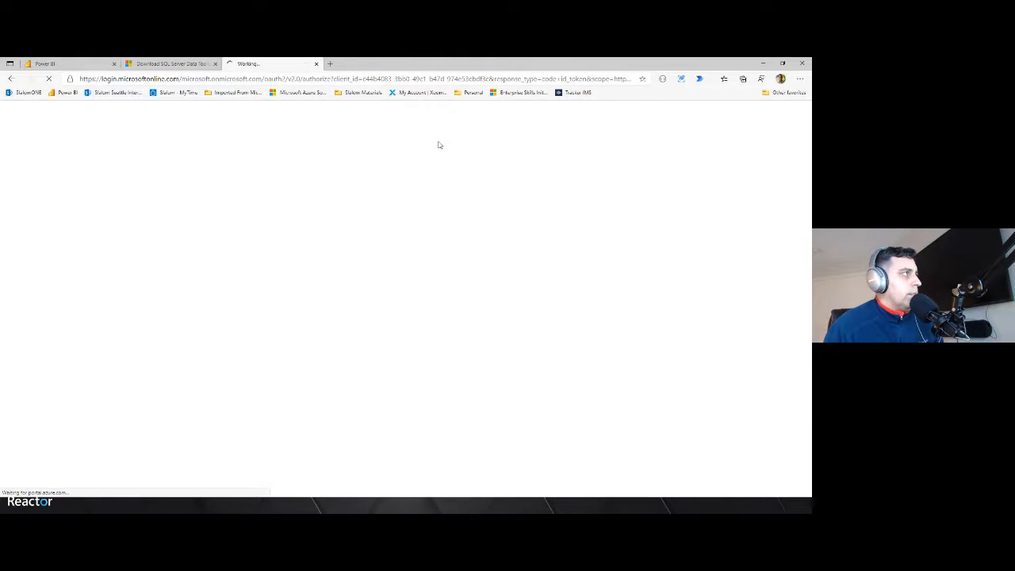
{"action": "left_click", "coordinate": [763, 65]}
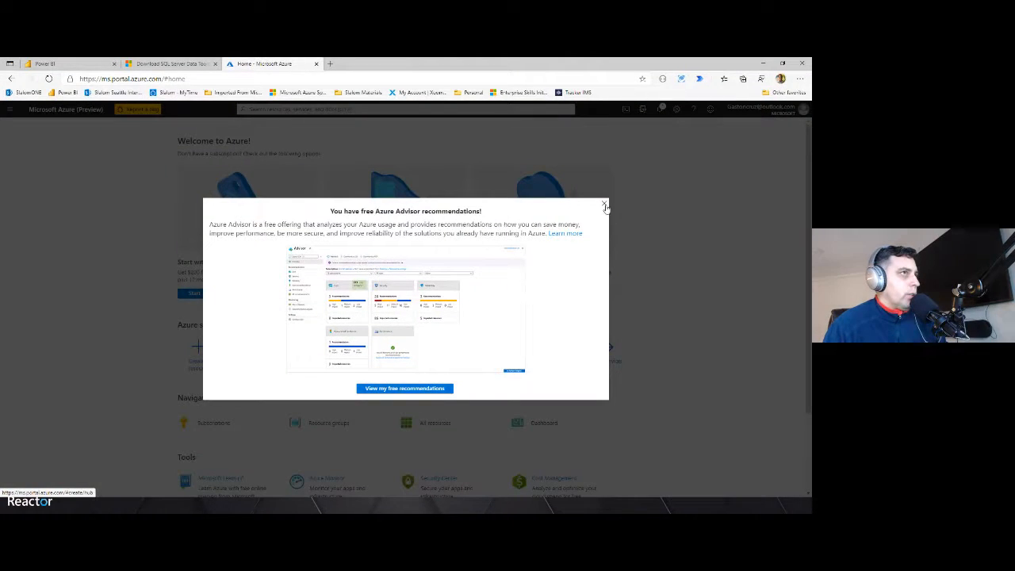
Dismiss the Azure Advisor popup and switch the portal to the personal directory
{"action": "left_click", "coordinate": [605, 205]}
{"action": "left_click", "coordinate": [761, 110]}
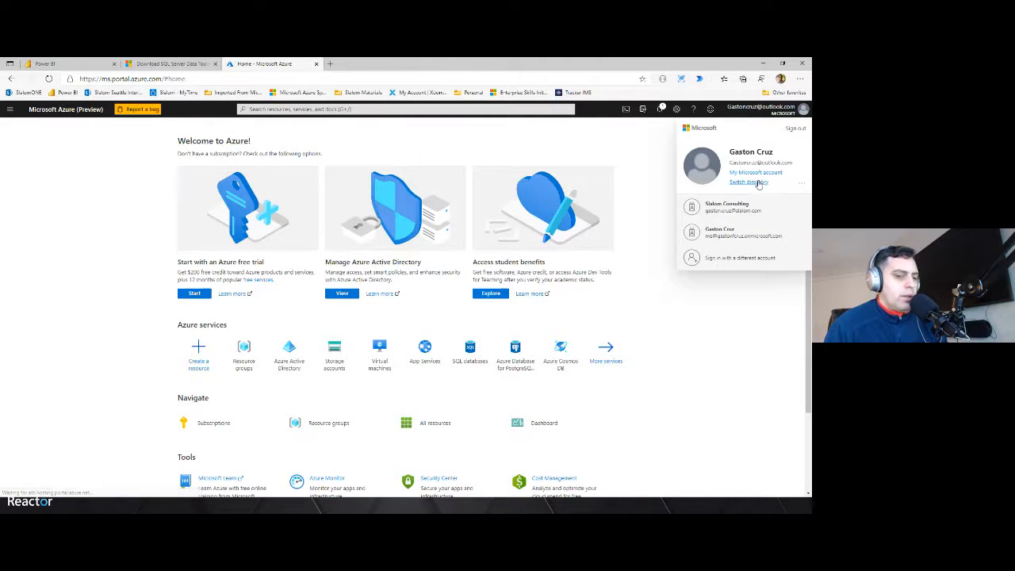
{"action": "left_click", "coordinate": [757, 183]}
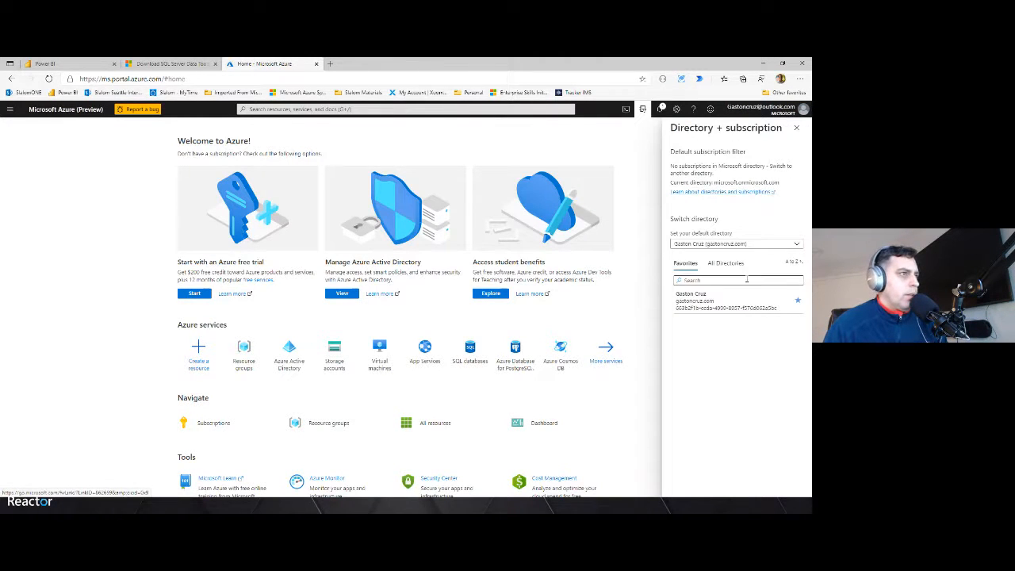
{"action": "left_click", "coordinate": [709, 309]}
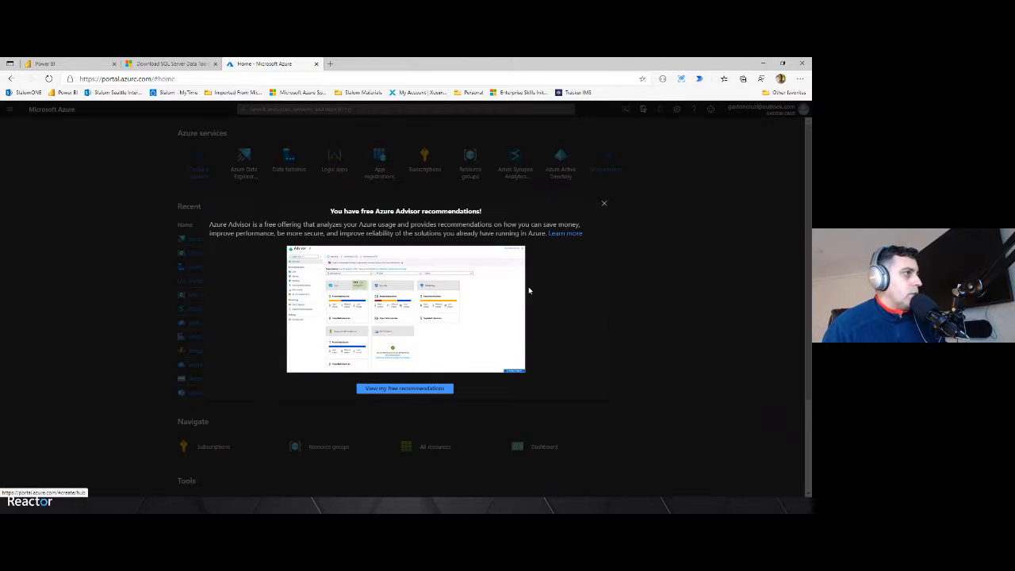
{"action": "left_click", "coordinate": [605, 205]}
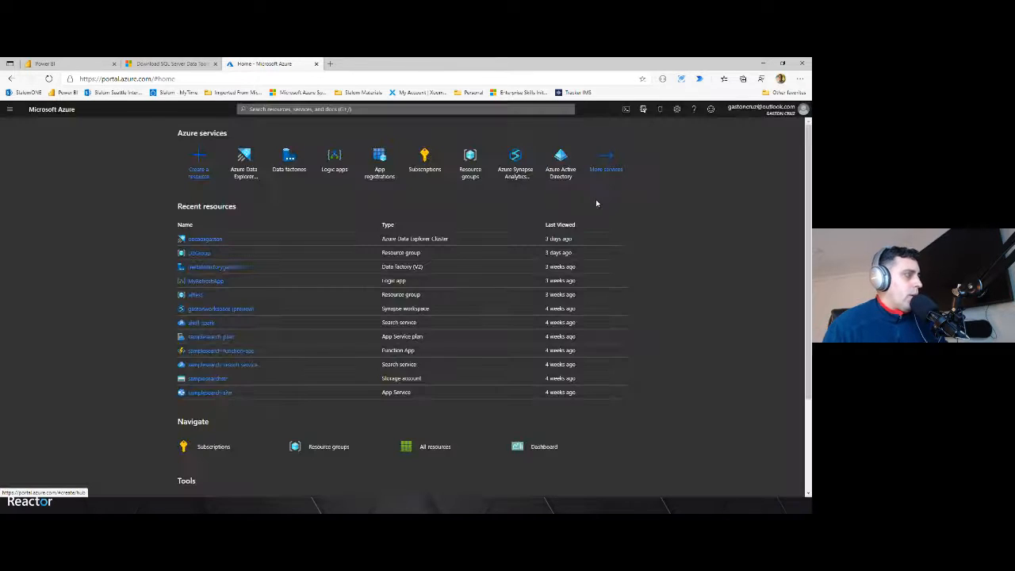
Open the SQLAdvWorks database's server firewall settings, add the client IP address as a rule and save
{"action": "left_click", "coordinate": [337, 108]}
{"action": "type", "text": "sql"}
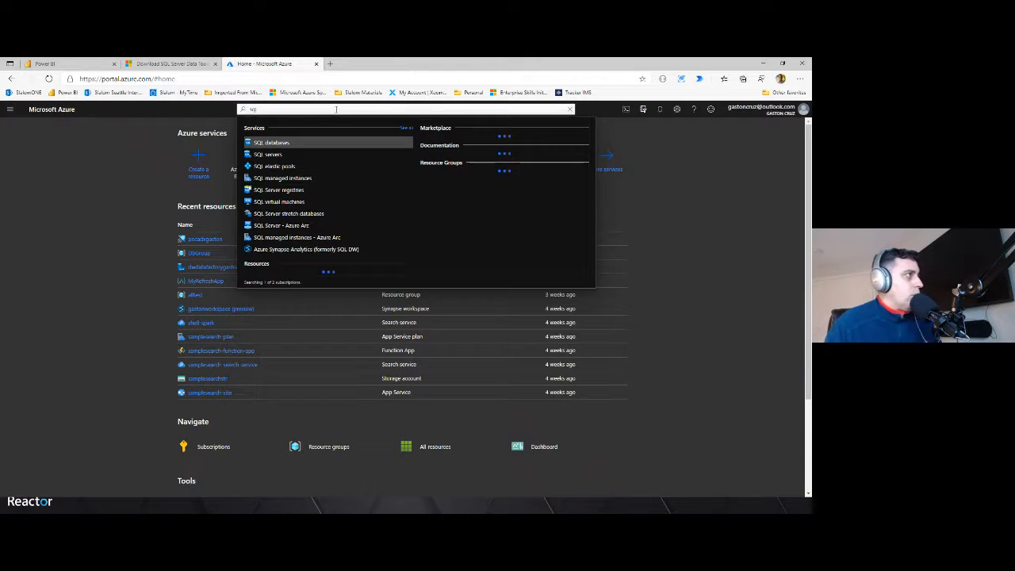
{"action": "left_click", "coordinate": [263, 143]}
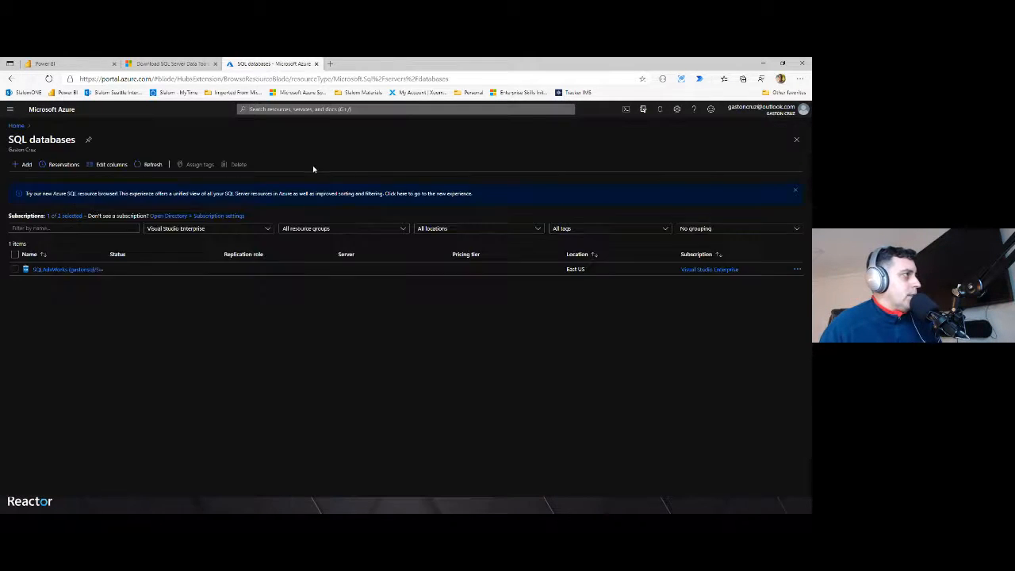
{"action": "left_click", "coordinate": [56, 270]}
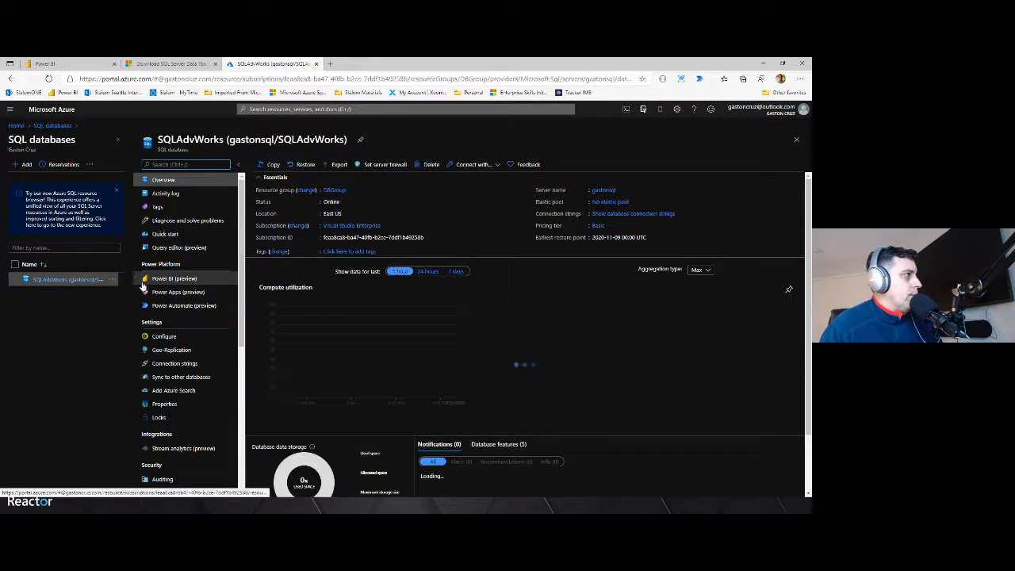
{"action": "left_click", "coordinate": [372, 164]}
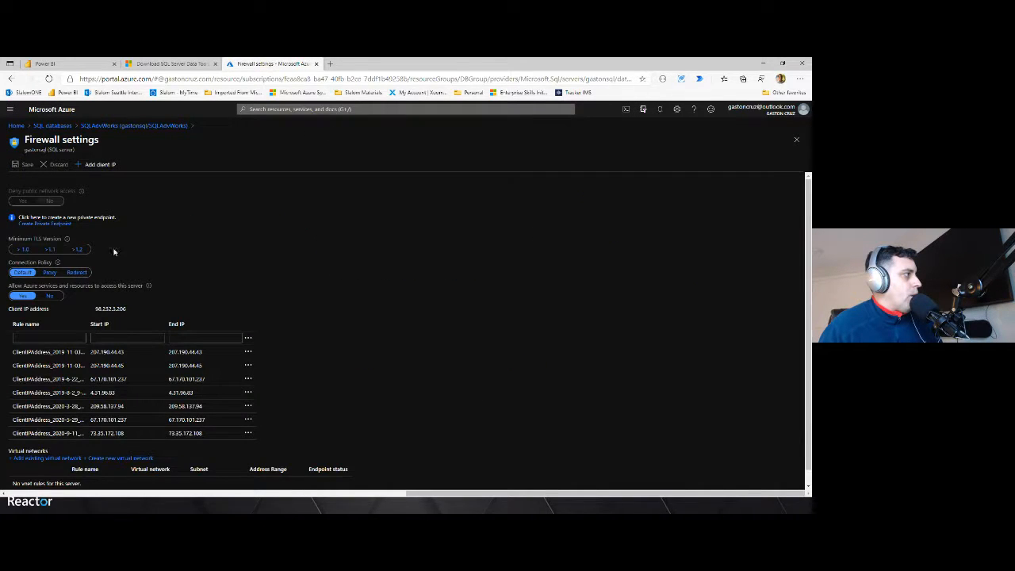
{"action": "left_click", "coordinate": [93, 167]}
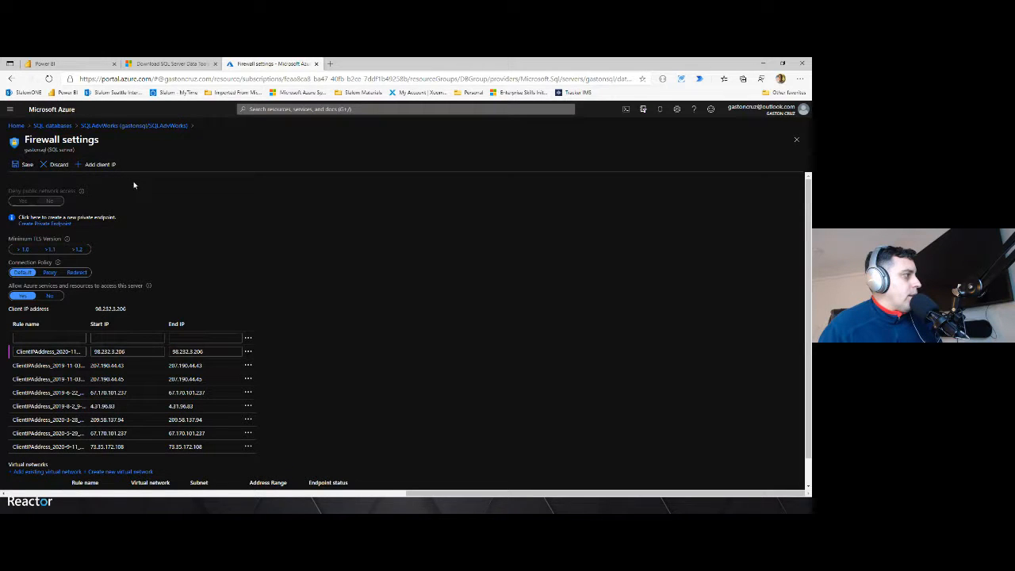
{"action": "left_click", "coordinate": [24, 165]}
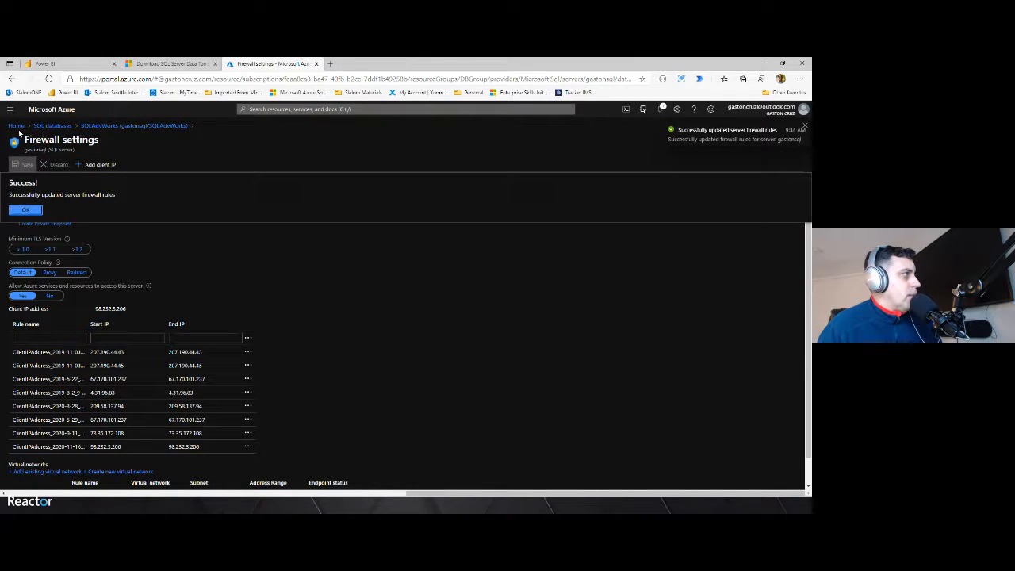
{"action": "left_click", "coordinate": [26, 209]}
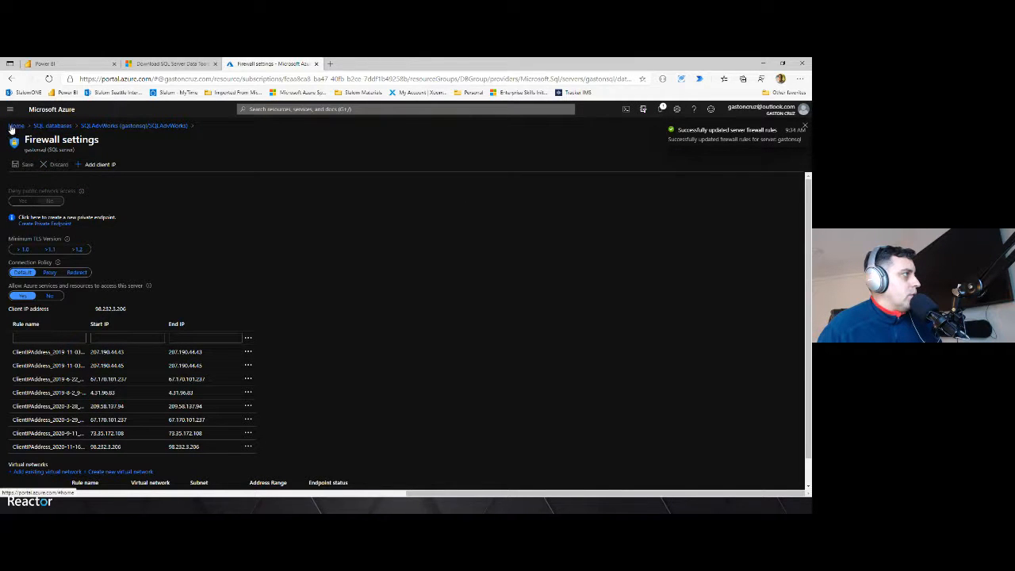
Browse the gastonsql SQL server's databases in the portal and open SQLAdvWorks
{"action": "left_click", "coordinate": [15, 127]}
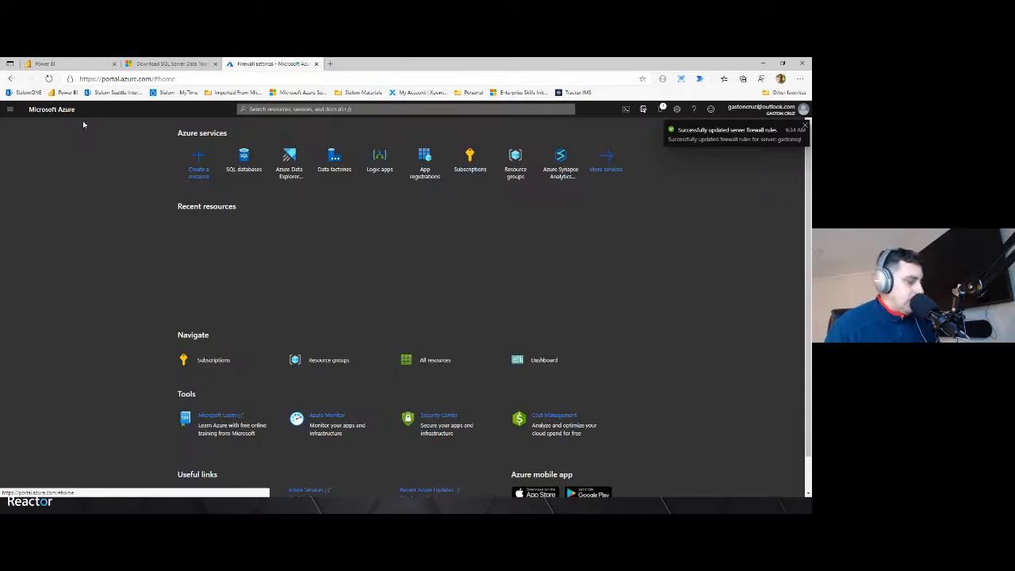
{"action": "left_click", "coordinate": [254, 109]}
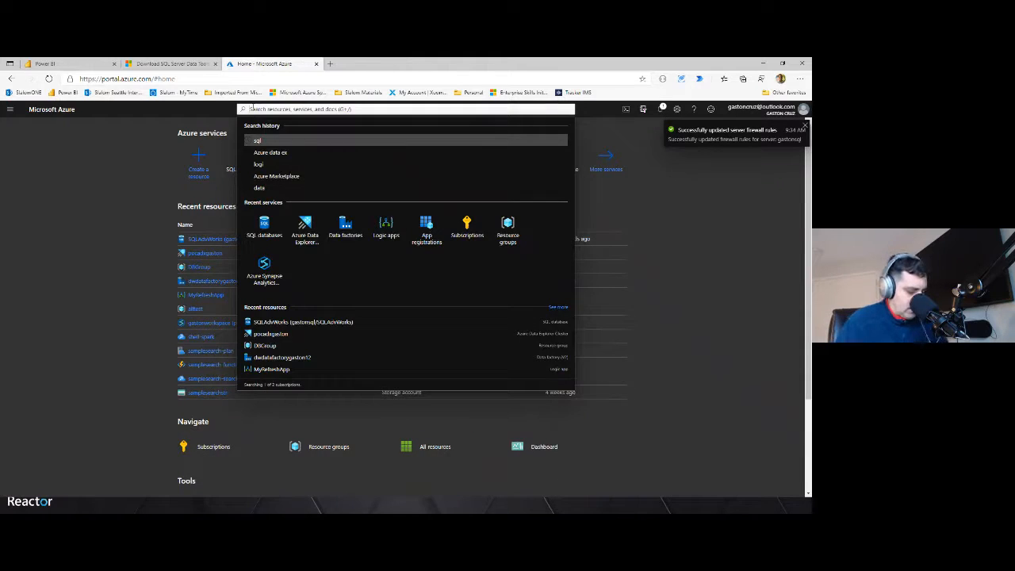
{"action": "type", "text": "sql"}
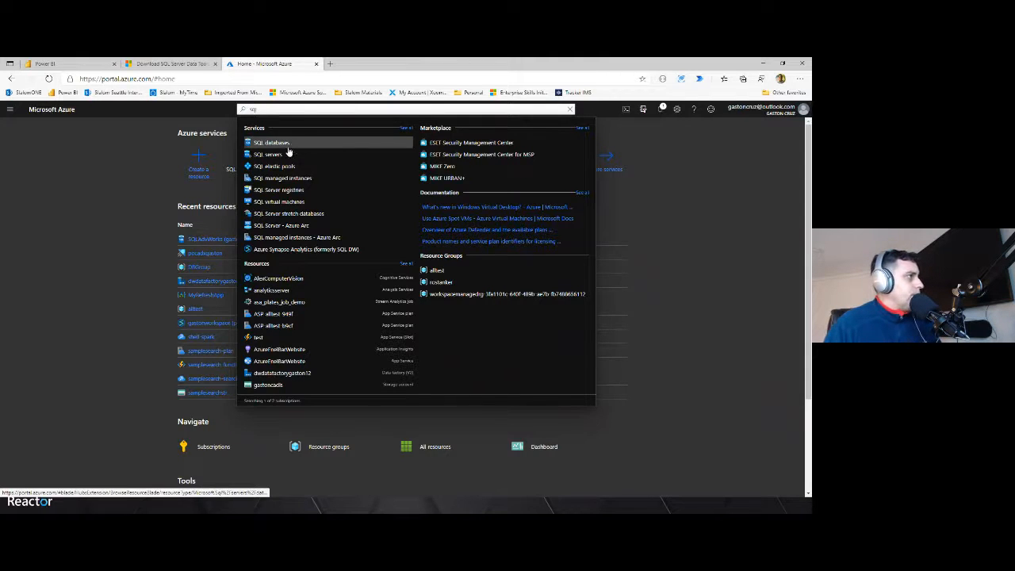
{"action": "left_click", "coordinate": [278, 153]}
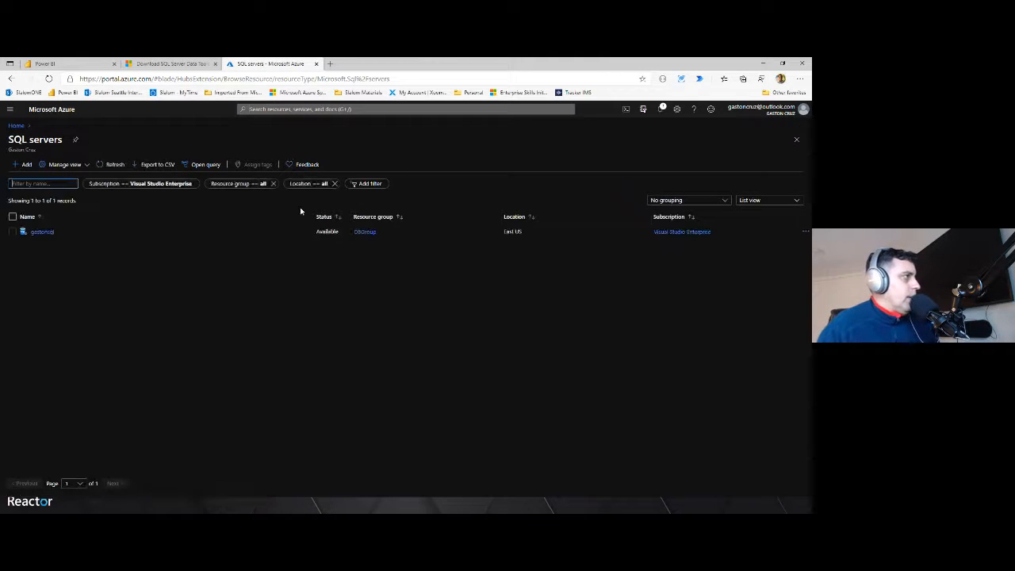
{"action": "left_click", "coordinate": [41, 232]}
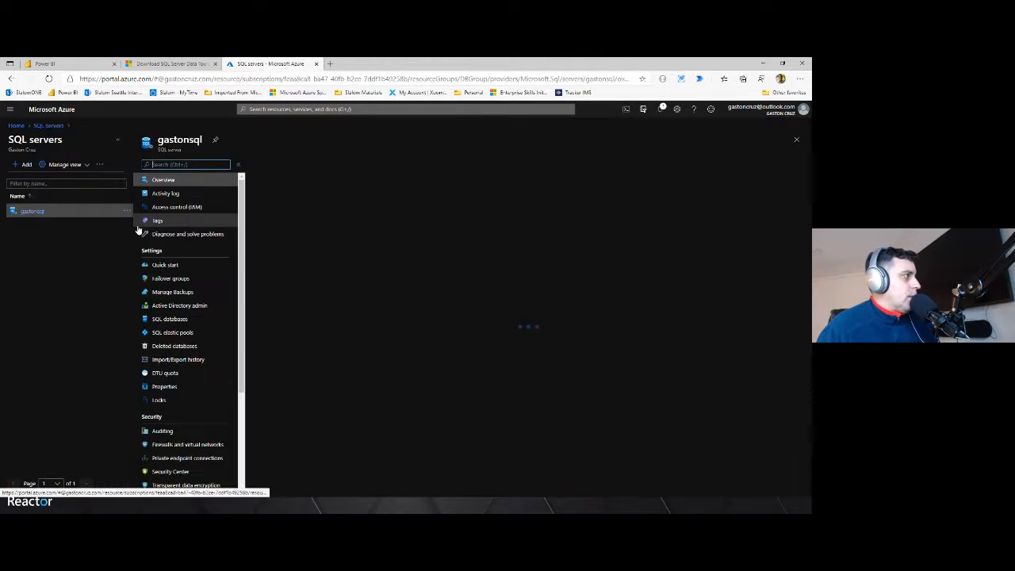
{"action": "scroll", "coordinate": [208, 315], "scroll_direction": "down", "scroll_amount": 2}
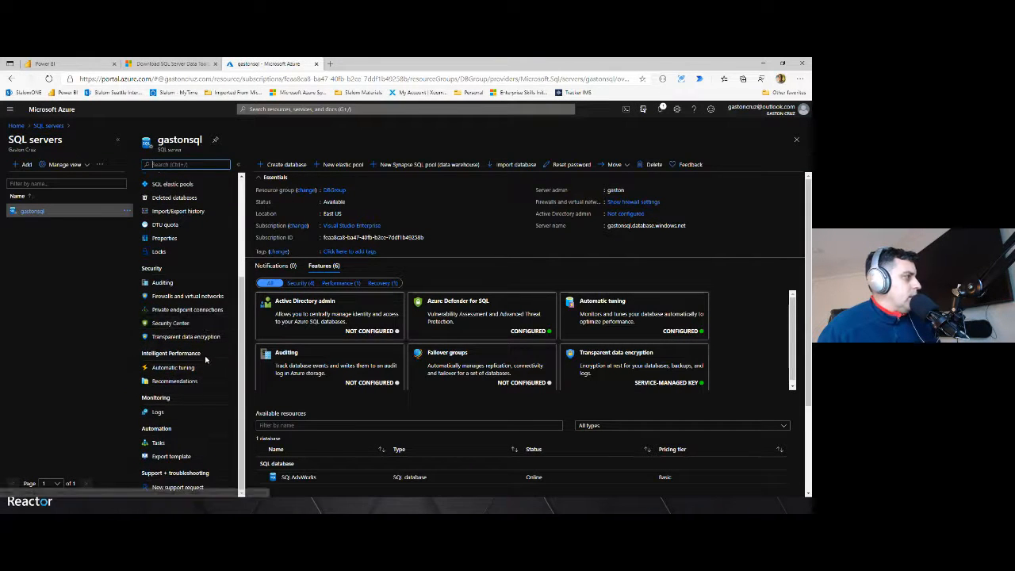
{"action": "scroll", "coordinate": [204, 358], "scroll_direction": "up", "scroll_amount": 2}
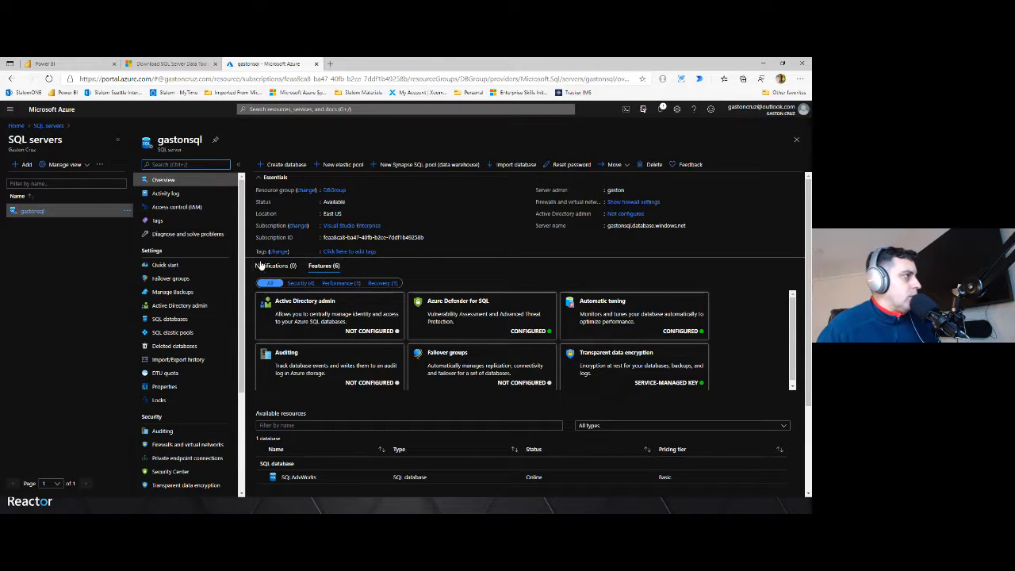
{"action": "left_click", "coordinate": [170, 319]}
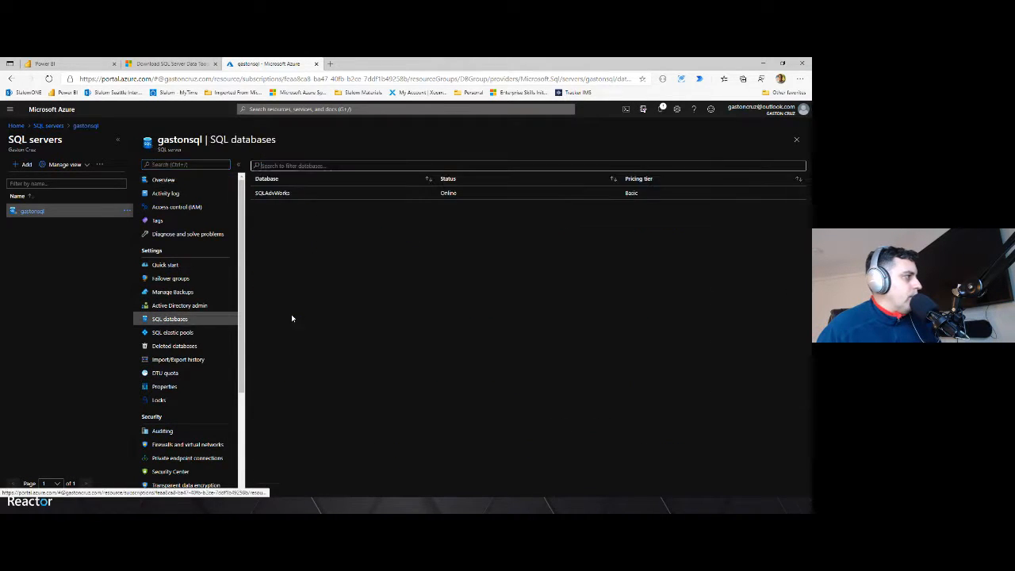
{"action": "left_click", "coordinate": [283, 192]}
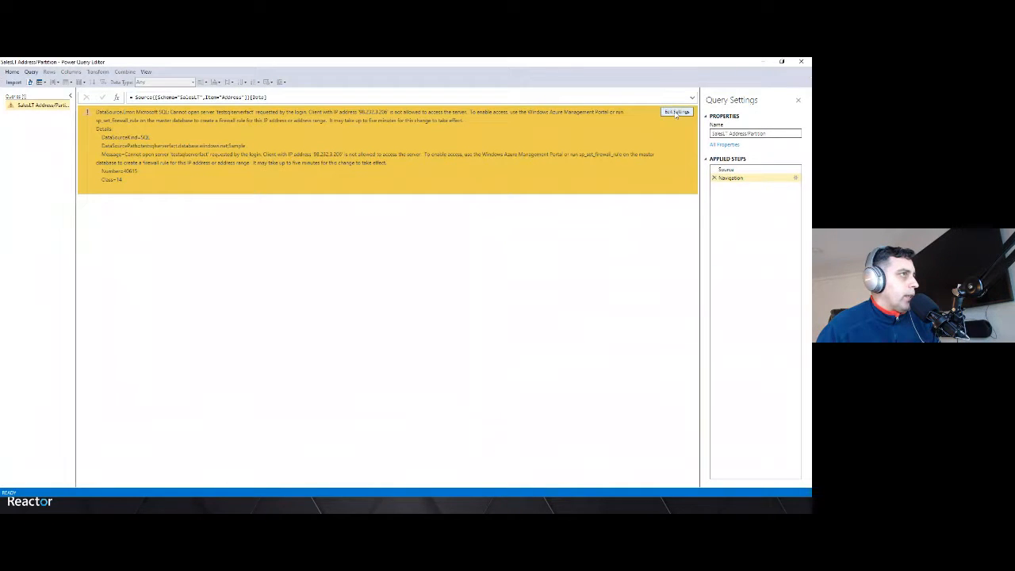
Reopen the partition query's navigation settings, select the SalesLT.Address table and confirm
{"action": "left_click", "coordinate": [677, 112]}
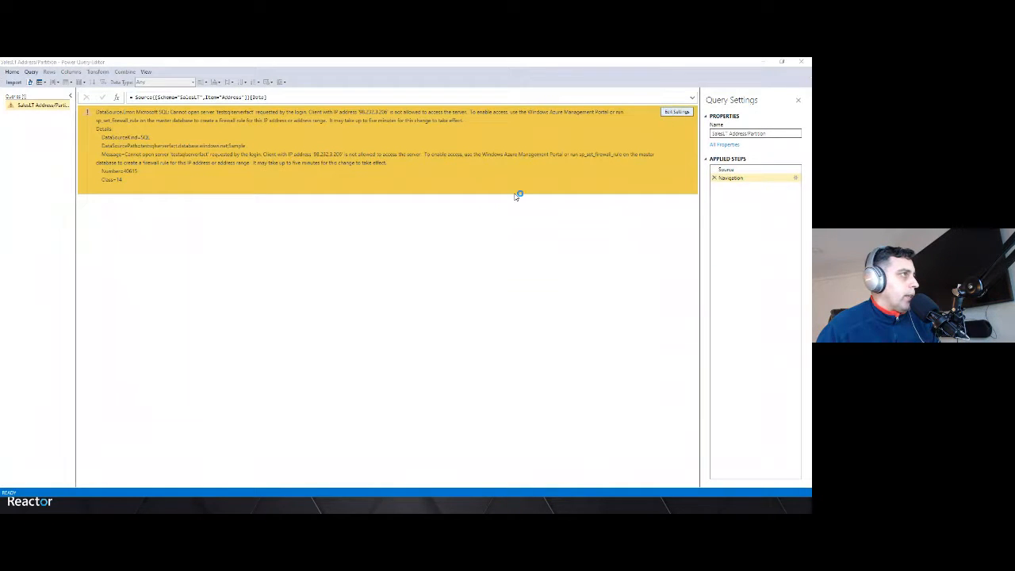
{"action": "left_click", "coordinate": [329, 240]}
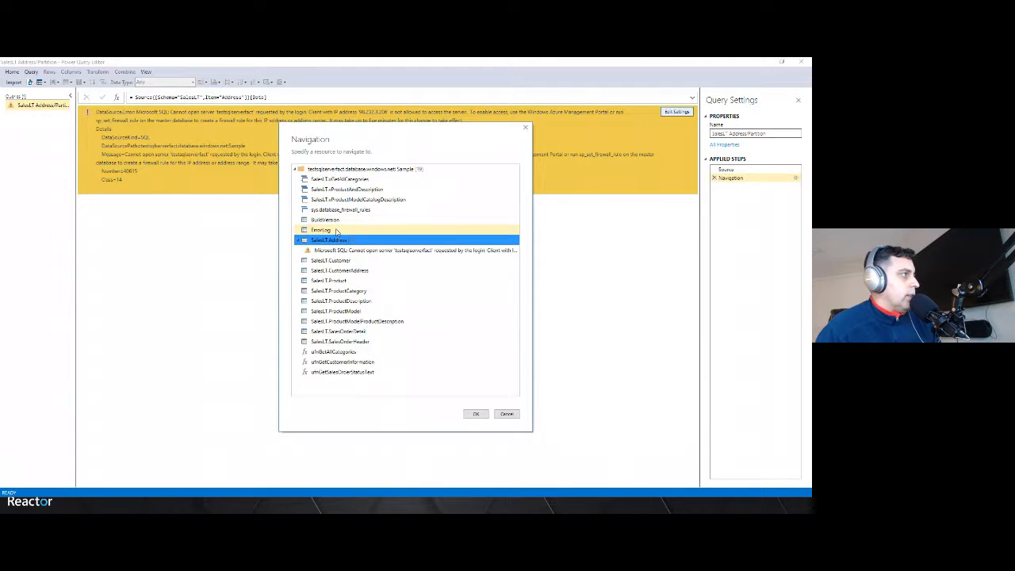
{"action": "left_click", "coordinate": [357, 250]}
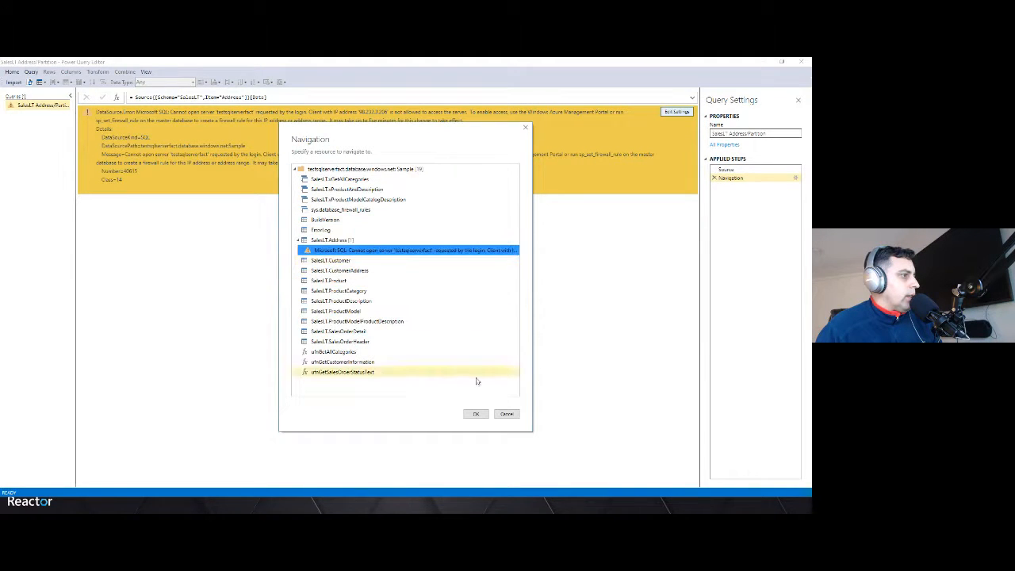
{"action": "left_click", "coordinate": [476, 413]}
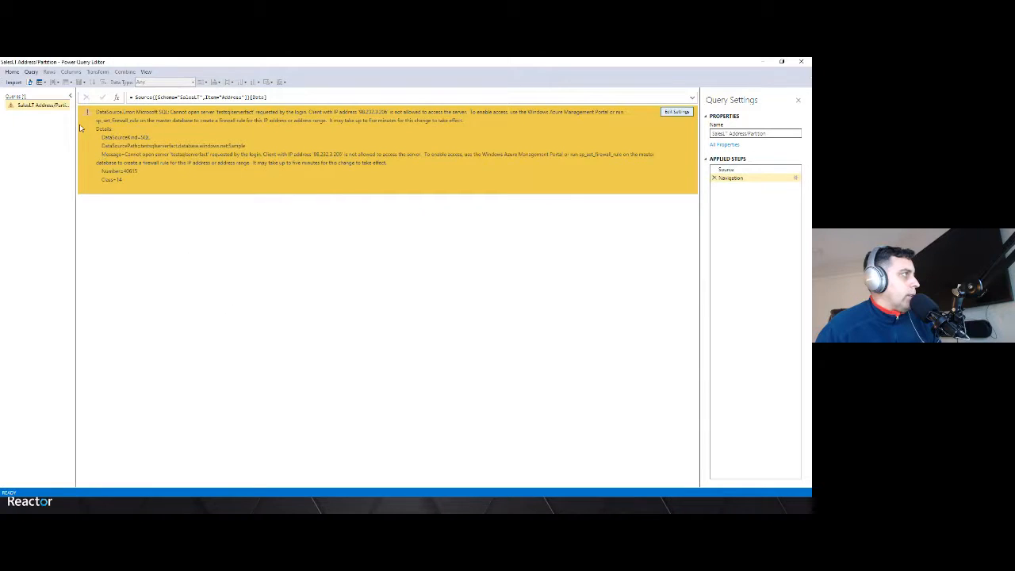
Open the query in the Advanced Editor, highlight the Source server name, and close the editor
{"action": "right_click", "coordinate": [35, 105]}
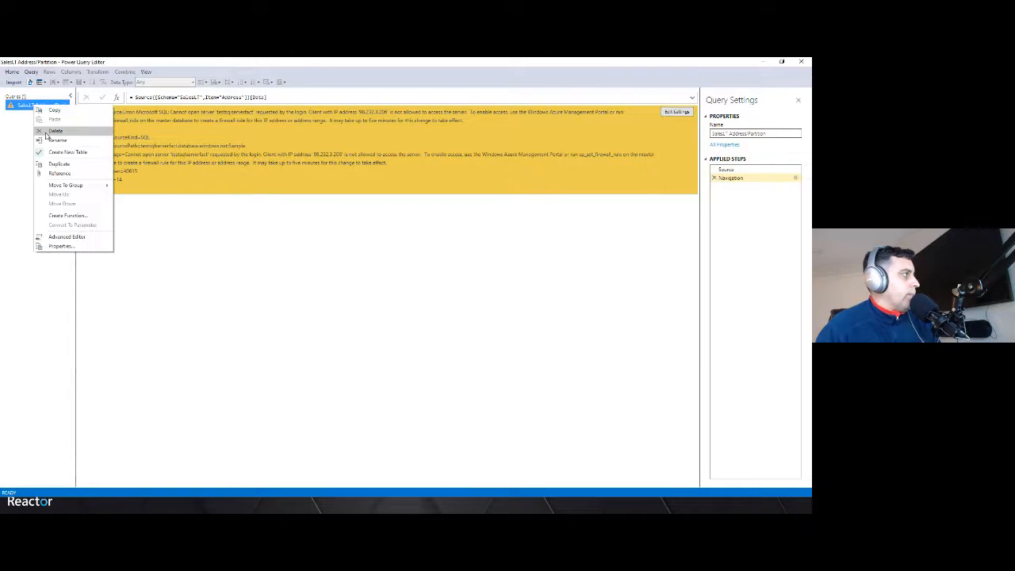
{"action": "left_click", "coordinate": [63, 238]}
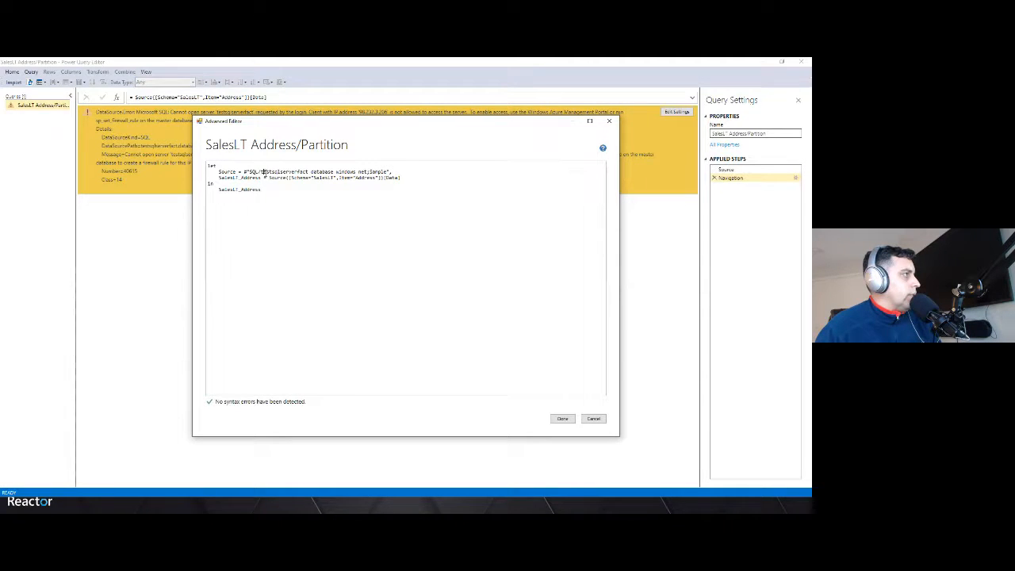
{"action": "left_click_drag", "start_coordinate": [260, 172], "coordinate": [352, 177]}
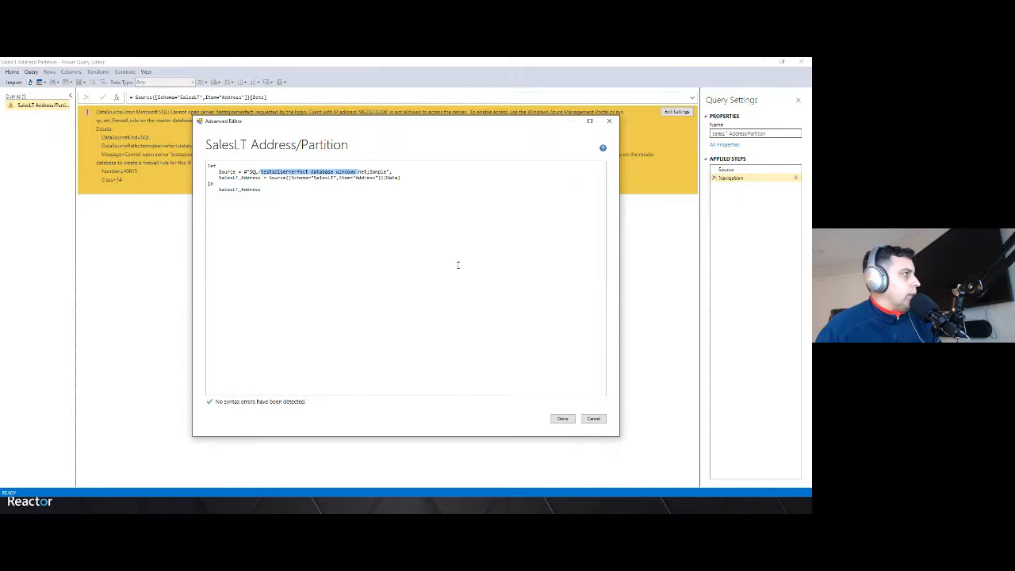
{"action": "left_click", "coordinate": [565, 419]}
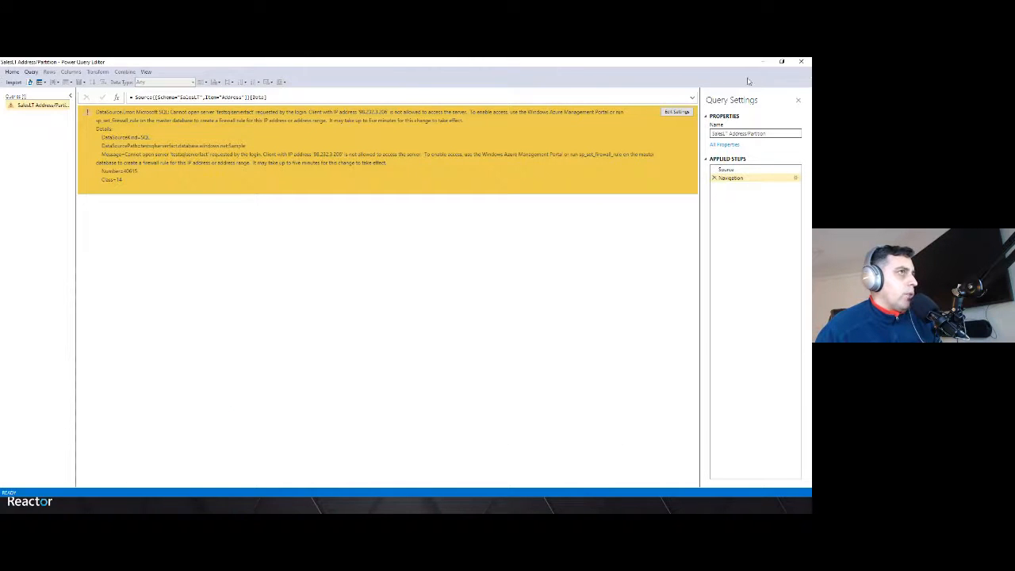
Close the Power Query Editor and cancel the Partition Manager
{"action": "left_click", "coordinate": [801, 63]}
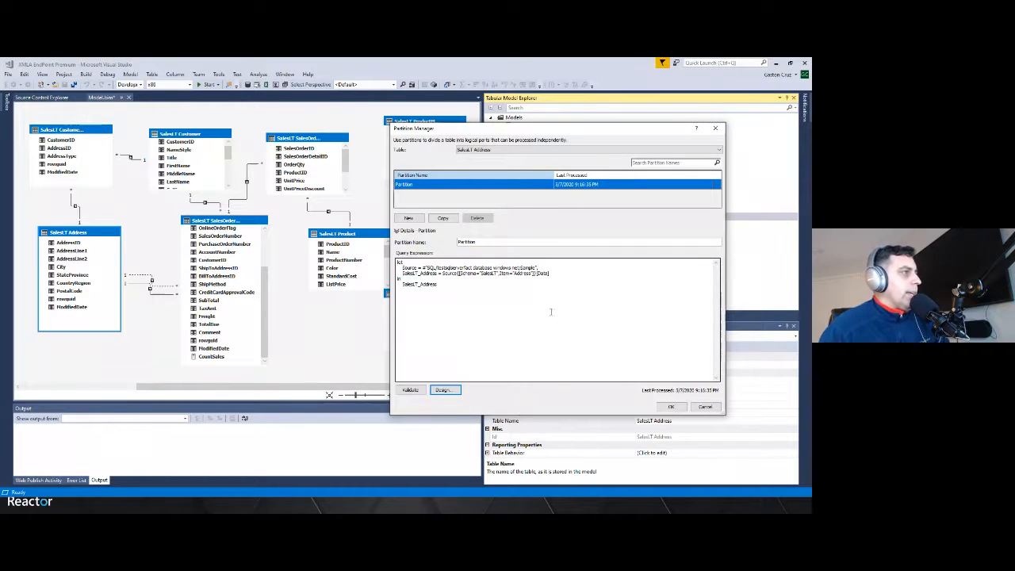
{"action": "left_click", "coordinate": [703, 407]}
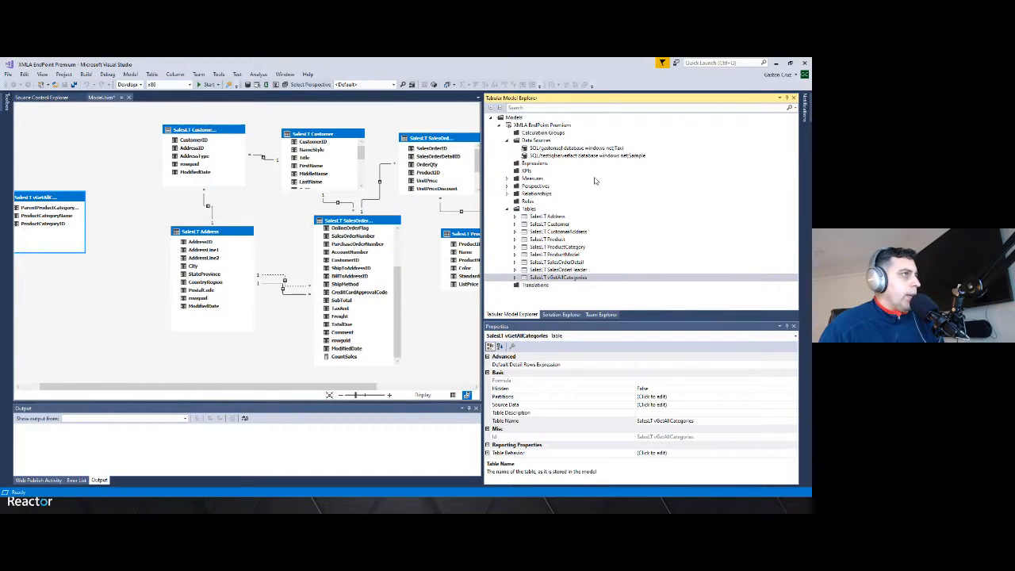
Select several tables in the Tabular Model Explorer to review their properties
{"action": "left_click", "coordinate": [539, 217]}
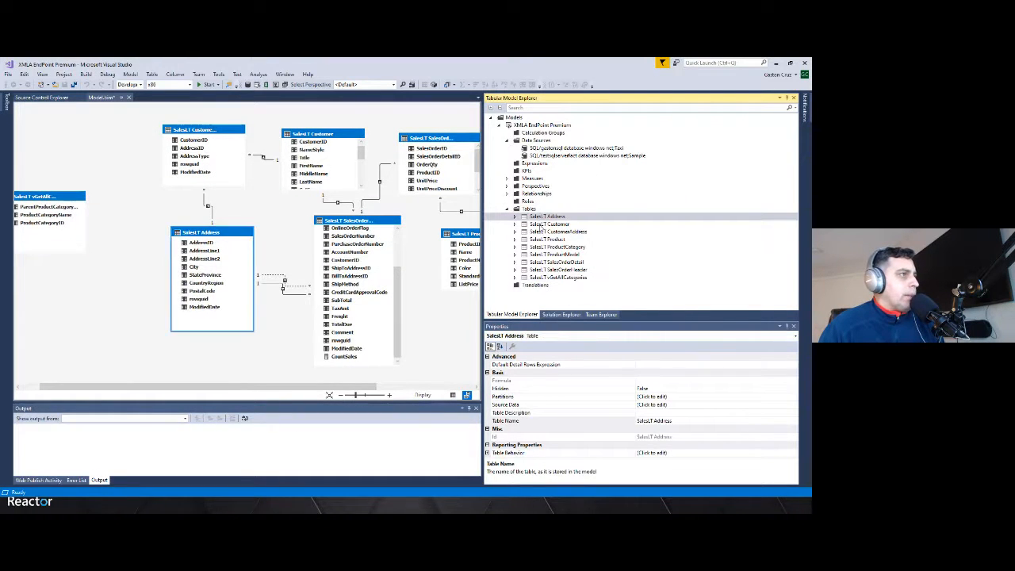
{"action": "left_click", "coordinate": [541, 225]}
{"action": "left_click", "coordinate": [541, 232]}
{"action": "left_click", "coordinate": [541, 240]}
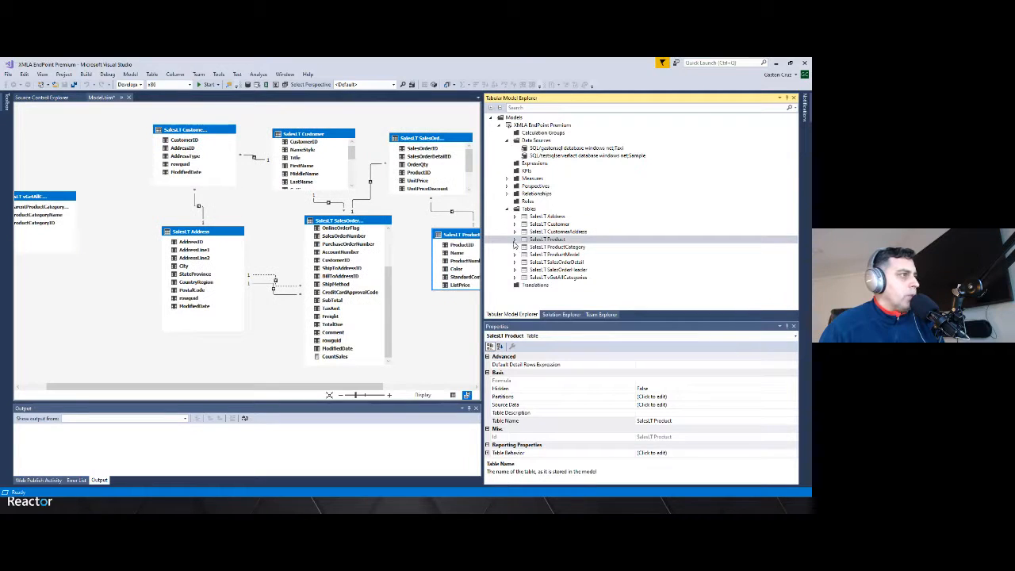
Rearrange the table boxes in the model diagram
{"action": "left_click_drag", "start_coordinate": [450, 237], "coordinate": [431, 238]}
{"action": "left_click_drag", "start_coordinate": [341, 225], "coordinate": [309, 241]}
{"action": "left_click_drag", "start_coordinate": [230, 231], "coordinate": [197, 234]}
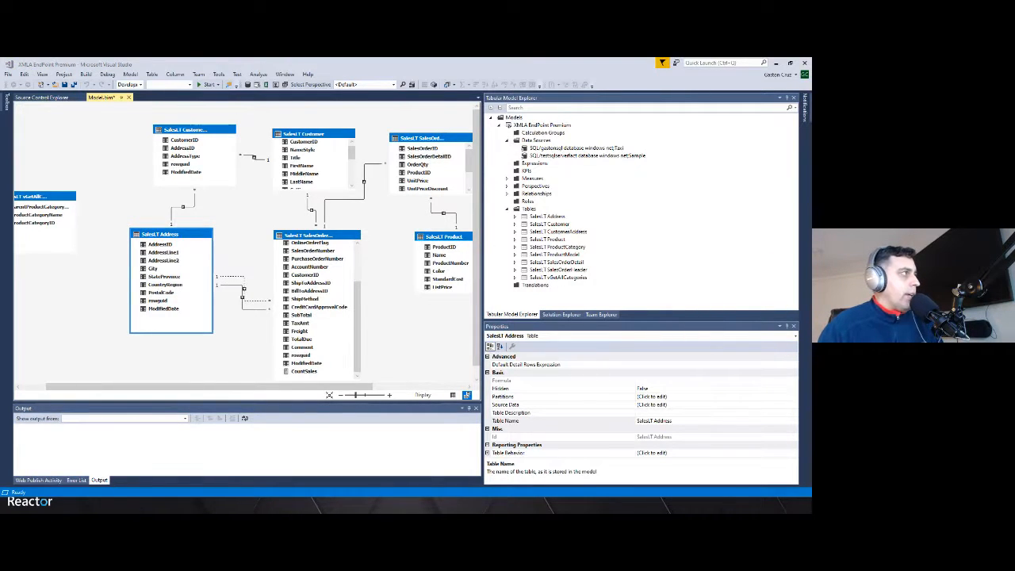
Switch to Power BI Desktop, start a new blank report and dismiss the start screen
{"action": "key", "text": "alt+Tab"}
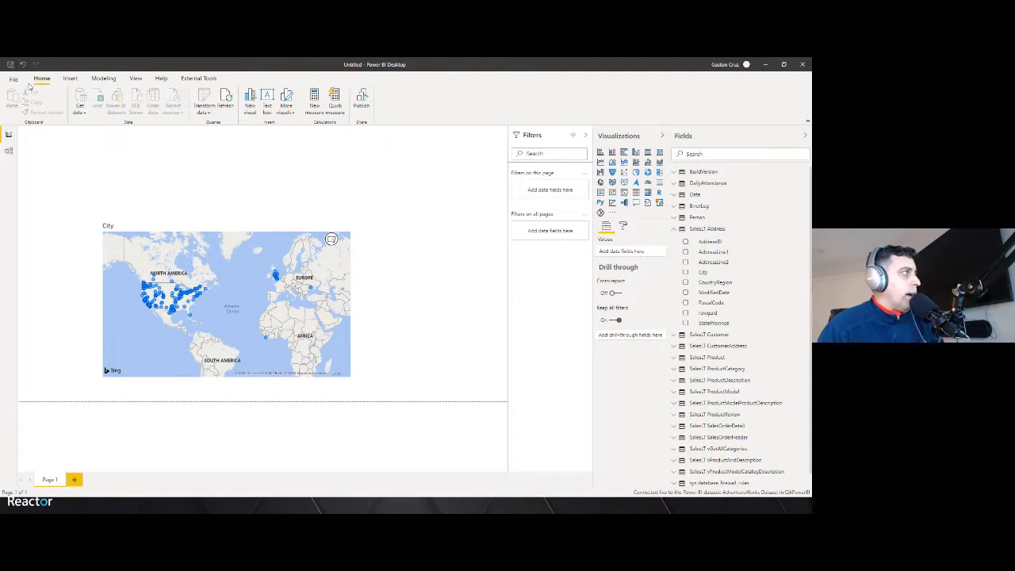
{"action": "left_click", "coordinate": [16, 83]}
{"action": "left_click", "coordinate": [30, 92]}
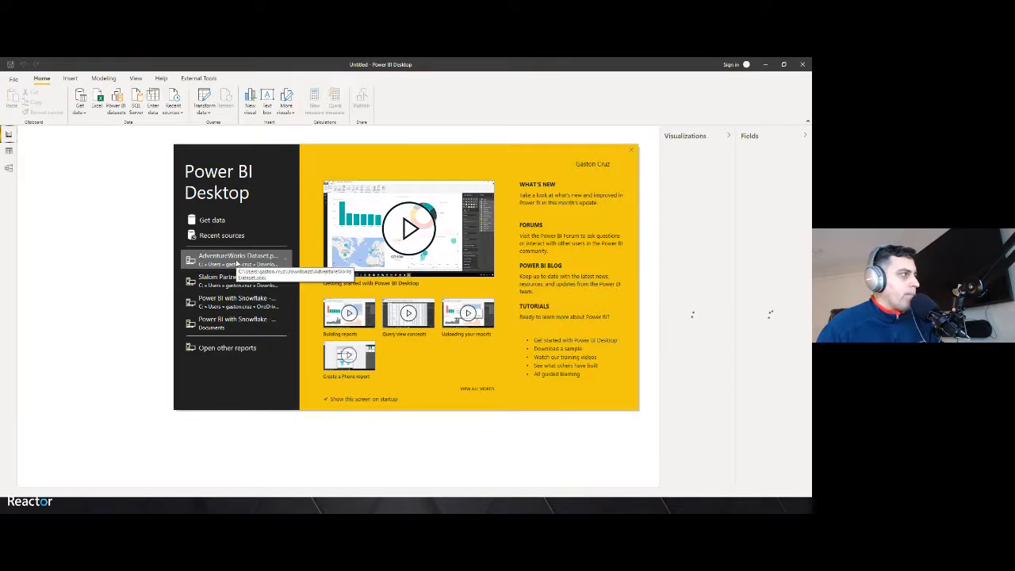
{"action": "left_click", "coordinate": [632, 150]}
Connect to a SQL Server database using the server name copied from the Azure portal's SQLAdvWorks overview
{"action": "left_click", "coordinate": [79, 112]}
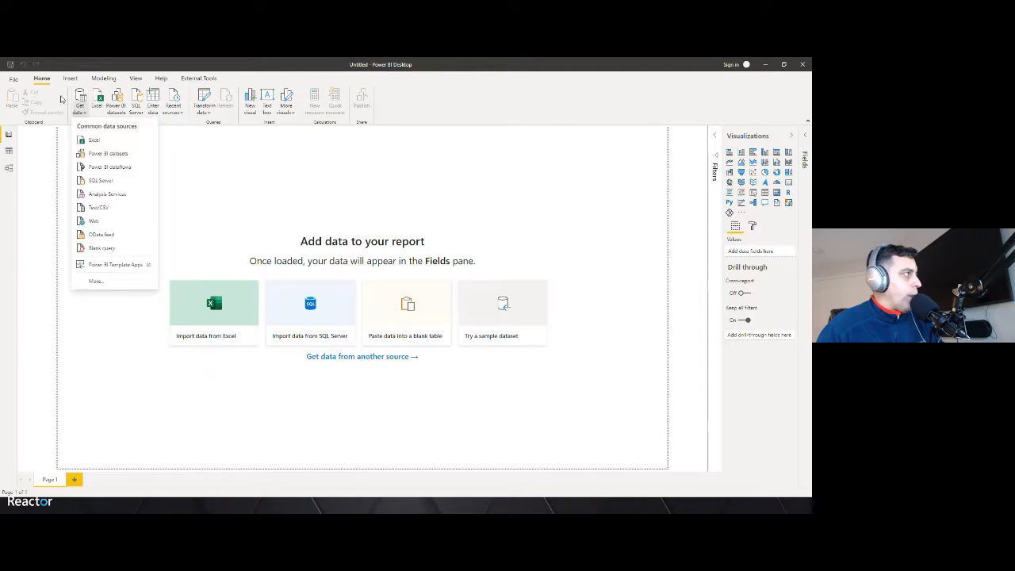
{"action": "left_click", "coordinate": [92, 184]}
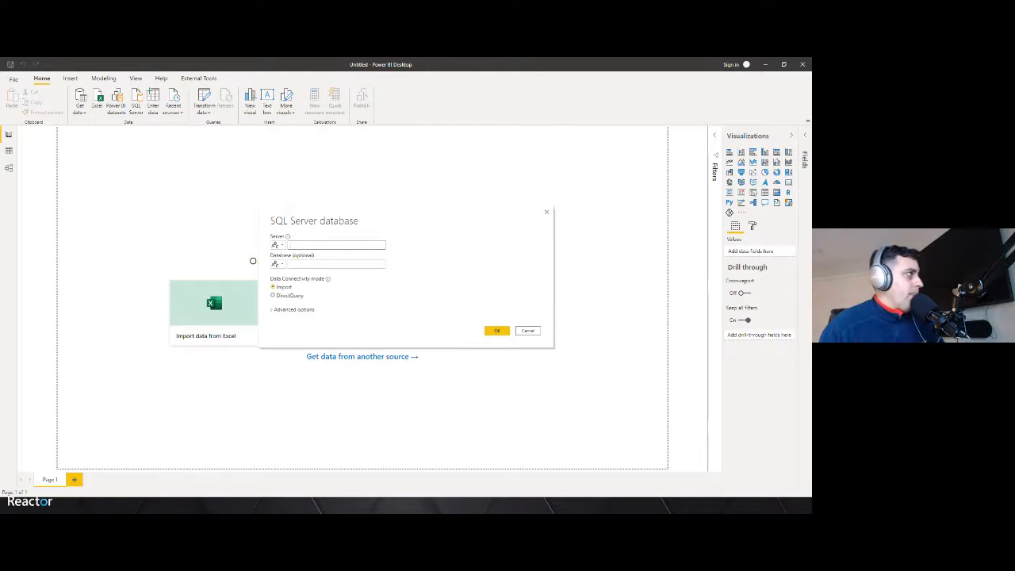
{"action": "key", "text": "alt+Tab"}
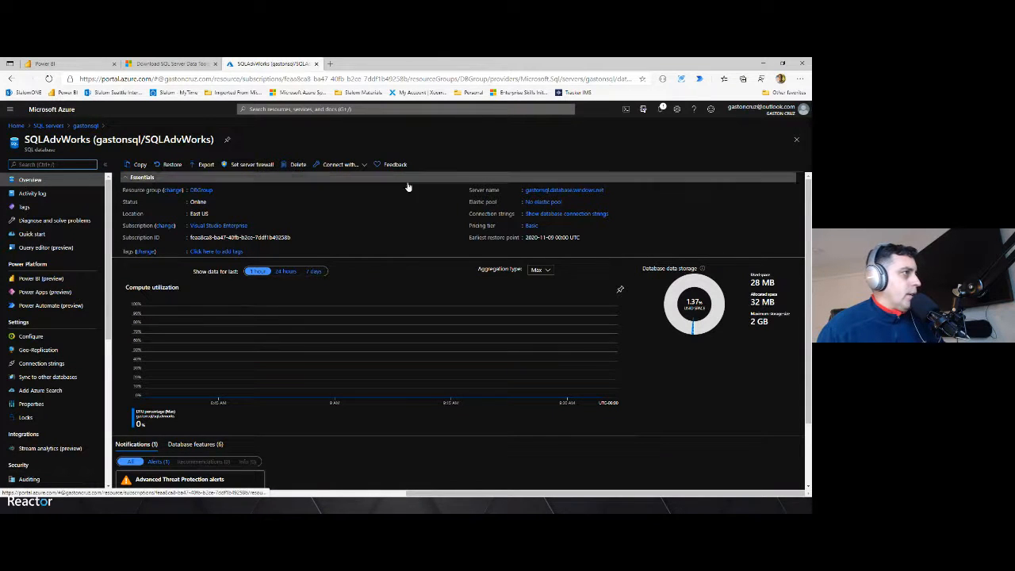
{"action": "left_click", "coordinate": [608, 191]}
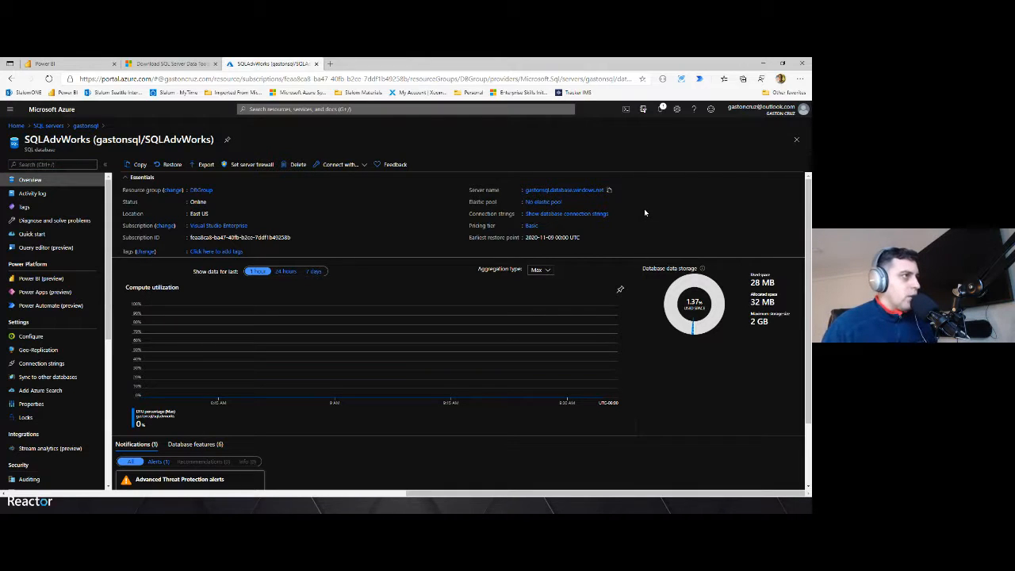
{"action": "left_click", "coordinate": [765, 65]}
{"action": "key", "text": "ctrl+v"}
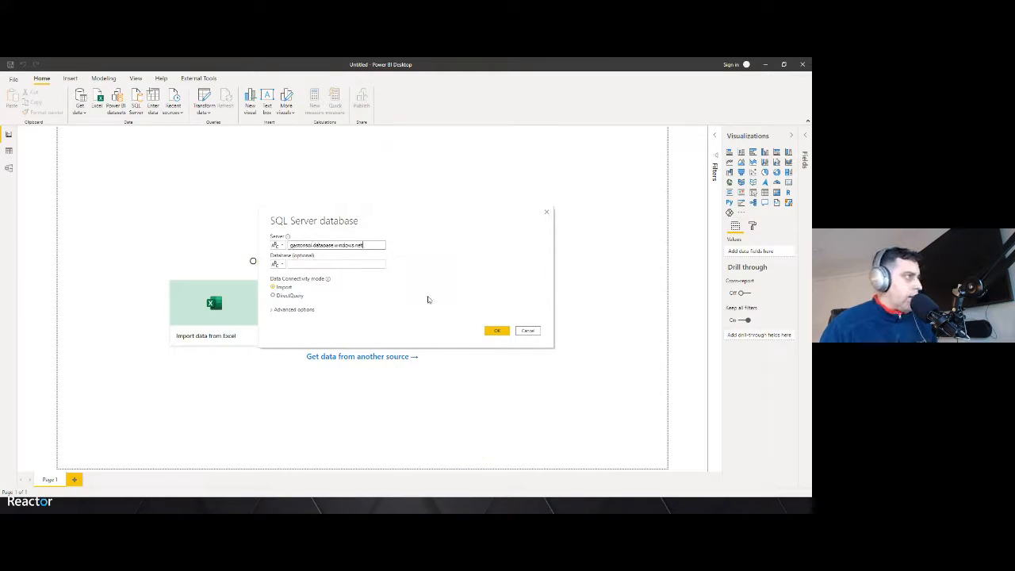
{"action": "left_click", "coordinate": [498, 332]}
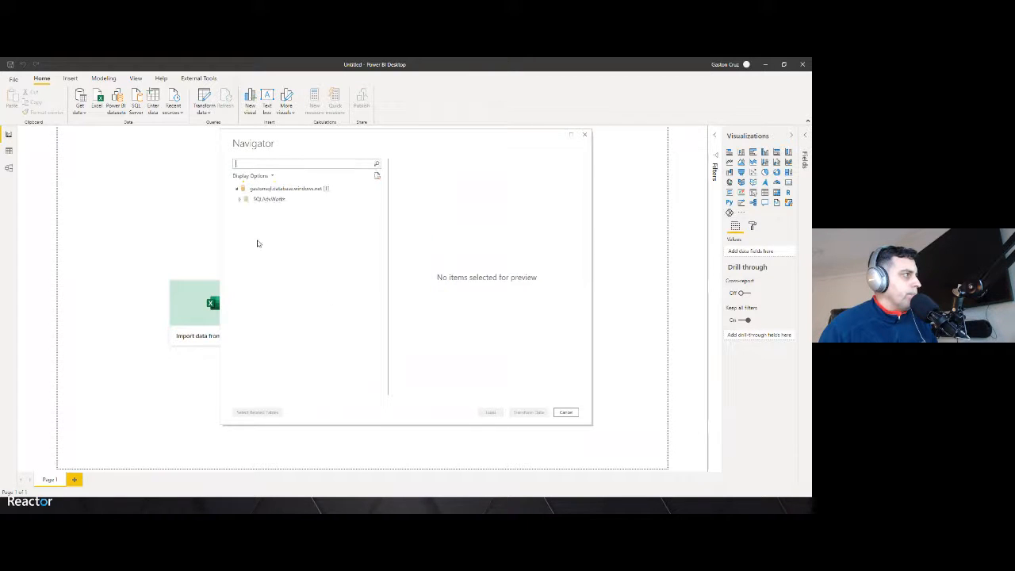
Expand SQLAdvWorks, check SalesLT.vGetAllCategories, Person and SalesLT.Address, and open them in Transform Data
{"action": "left_click", "coordinate": [268, 199]}
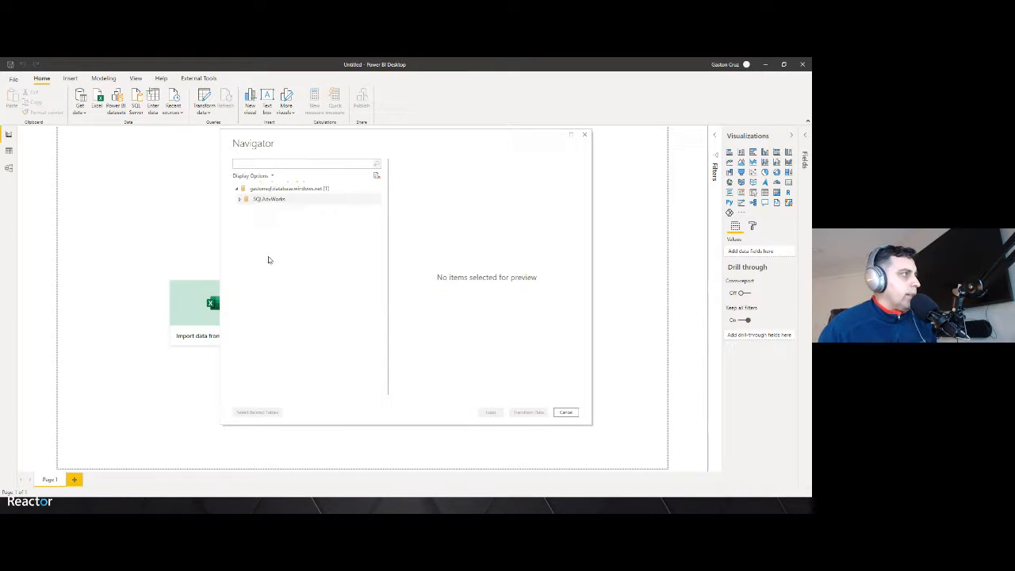
{"action": "left_click", "coordinate": [247, 201]}
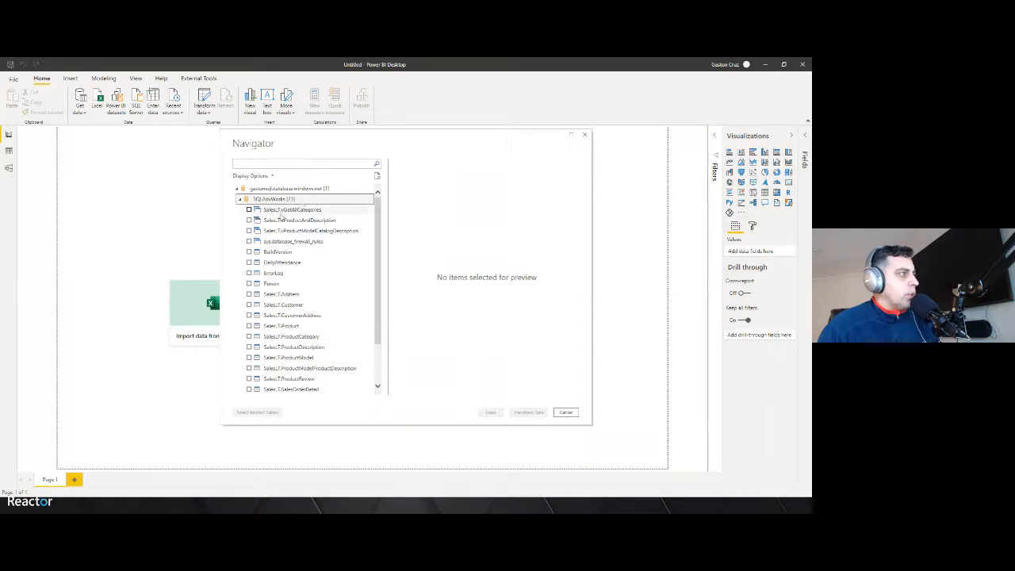
{"action": "left_click", "coordinate": [249, 210]}
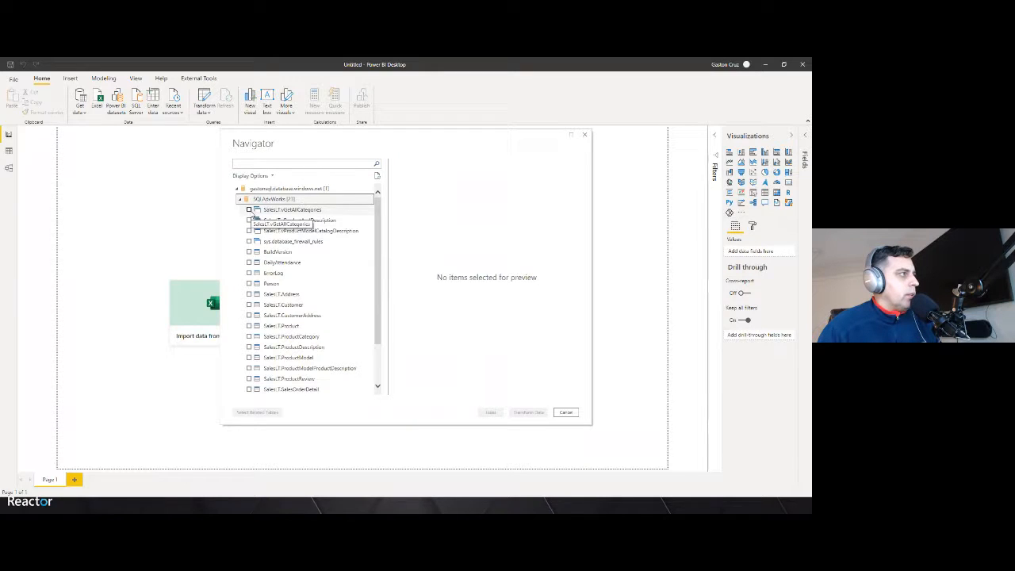
{"action": "left_click", "coordinate": [249, 283]}
{"action": "left_click", "coordinate": [249, 295]}
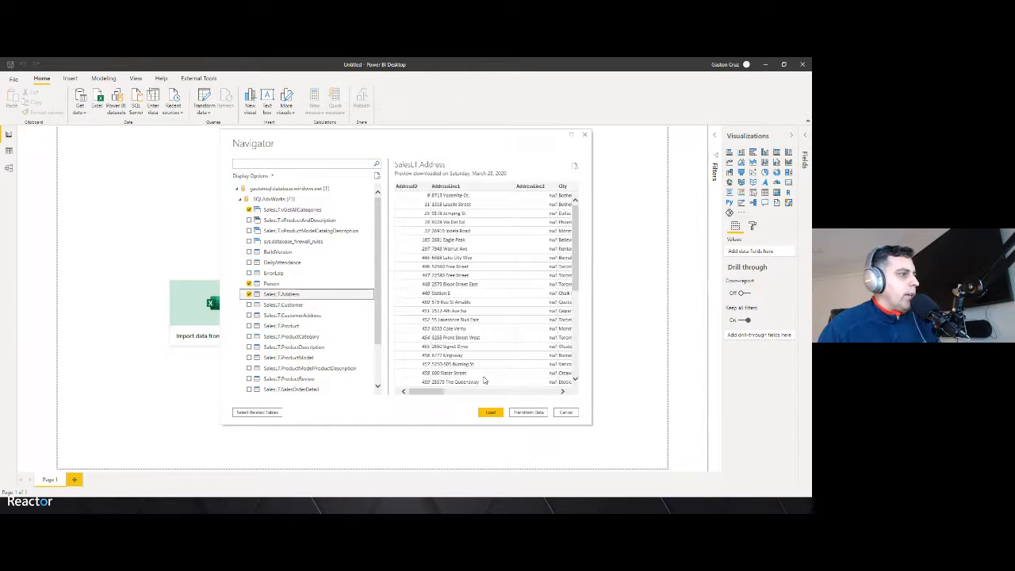
{"action": "left_click", "coordinate": [515, 413]}
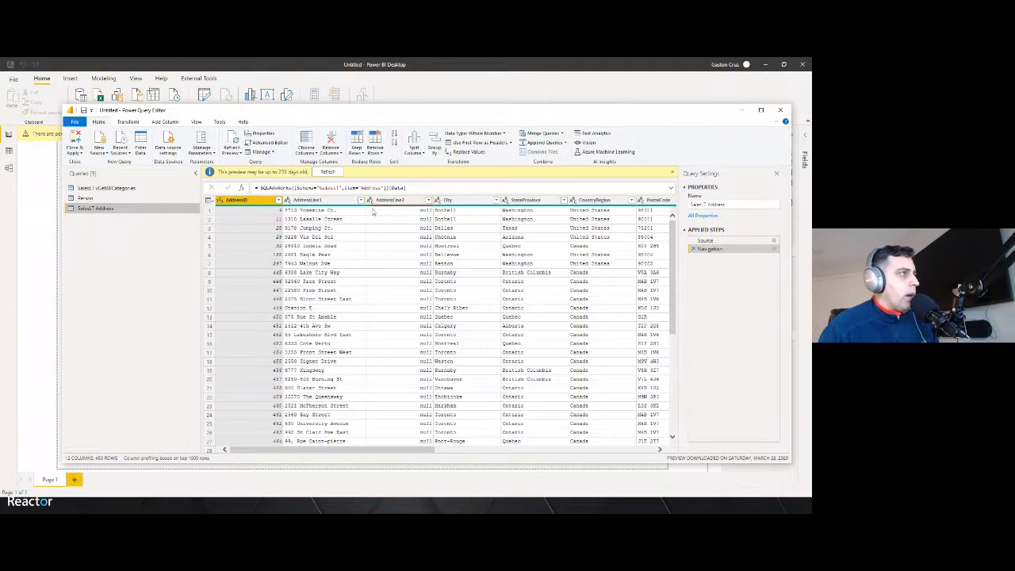
Keep only the AddressID and AddressLine1 columns in the SalesLT Address query by removing other columns
{"action": "left_click", "coordinate": [306, 201], "text": "shift"}
{"action": "right_click", "coordinate": [306, 201]}
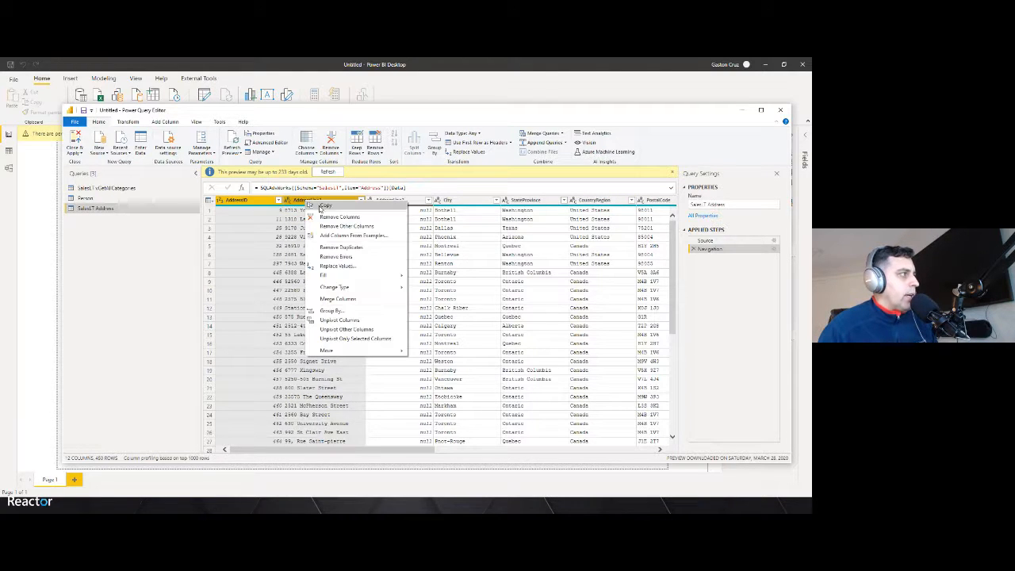
{"action": "left_click", "coordinate": [330, 225]}
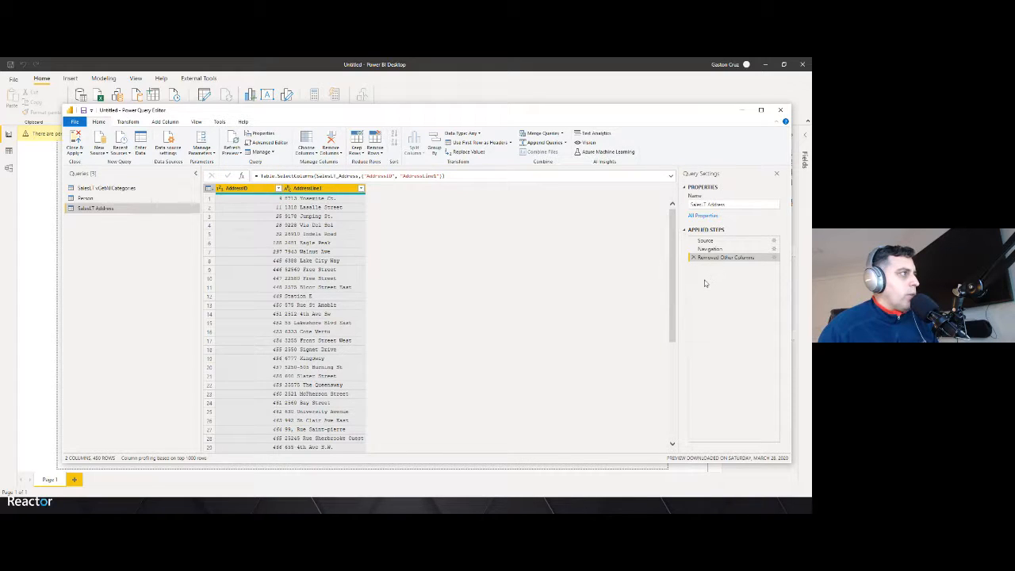
Open the SalesLT Address query in the Advanced Editor to review its M code, then cancel
{"action": "left_click", "coordinate": [268, 143]}
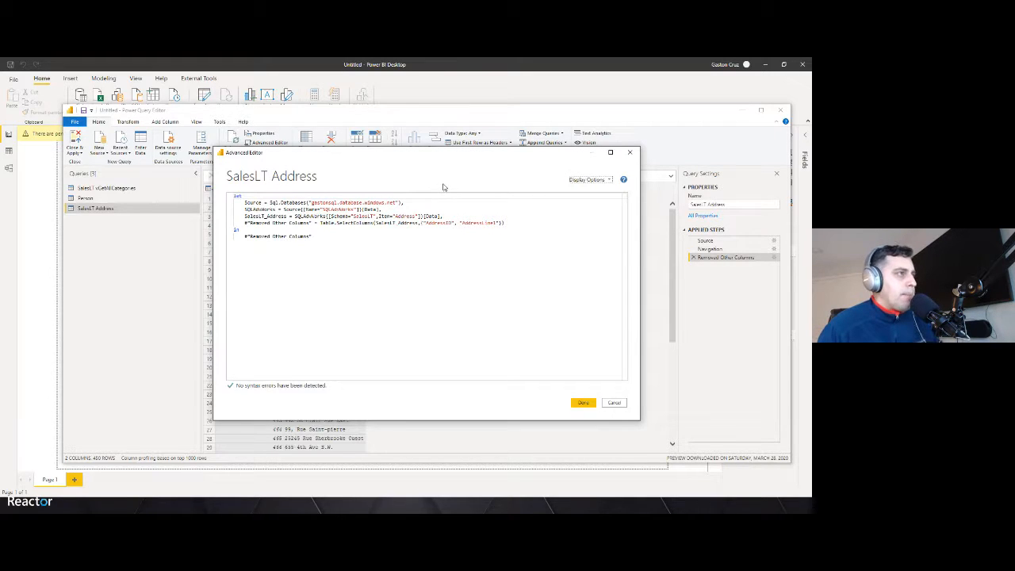
{"action": "left_click", "coordinate": [615, 403]}
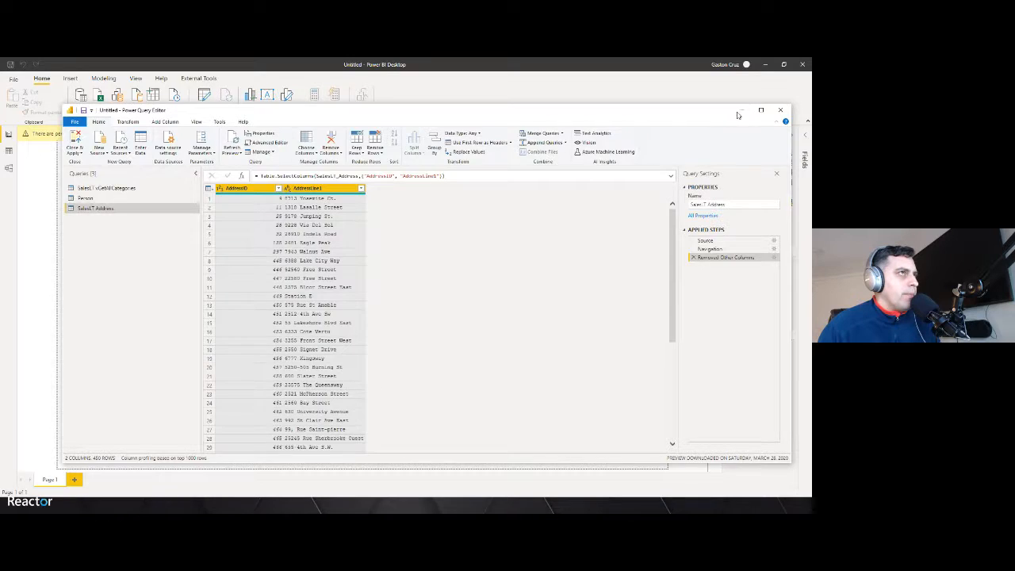
Close the Power Query Editor and Power BI Desktop without saving
{"action": "left_click", "coordinate": [781, 109]}
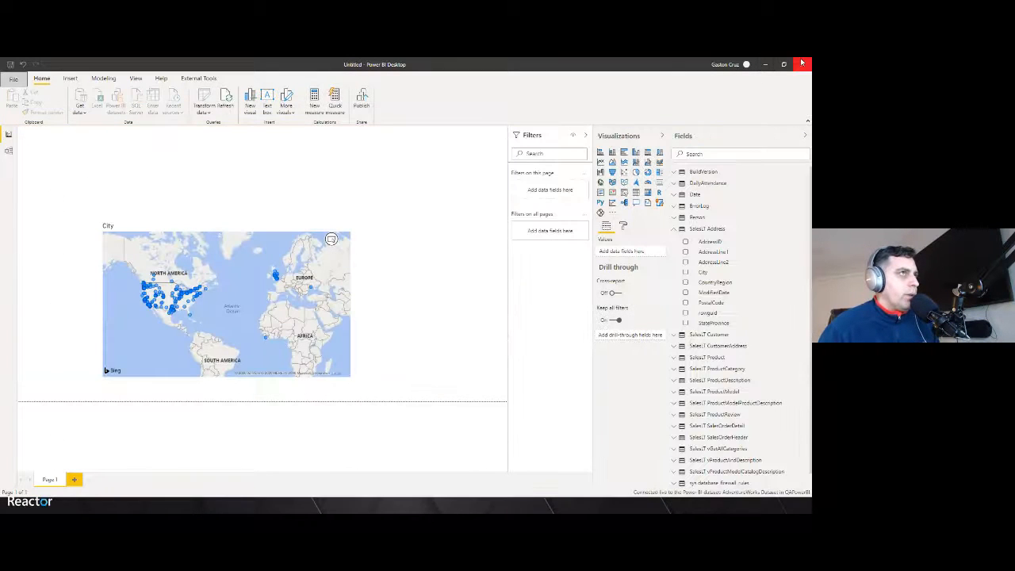
{"action": "left_click", "coordinate": [802, 63]}
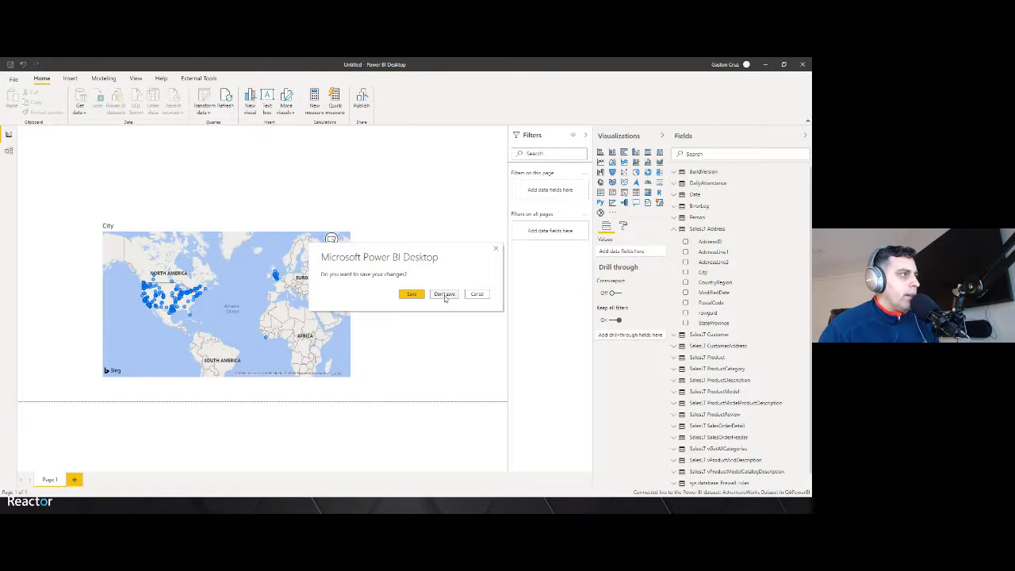
{"action": "left_click", "coordinate": [446, 296]}
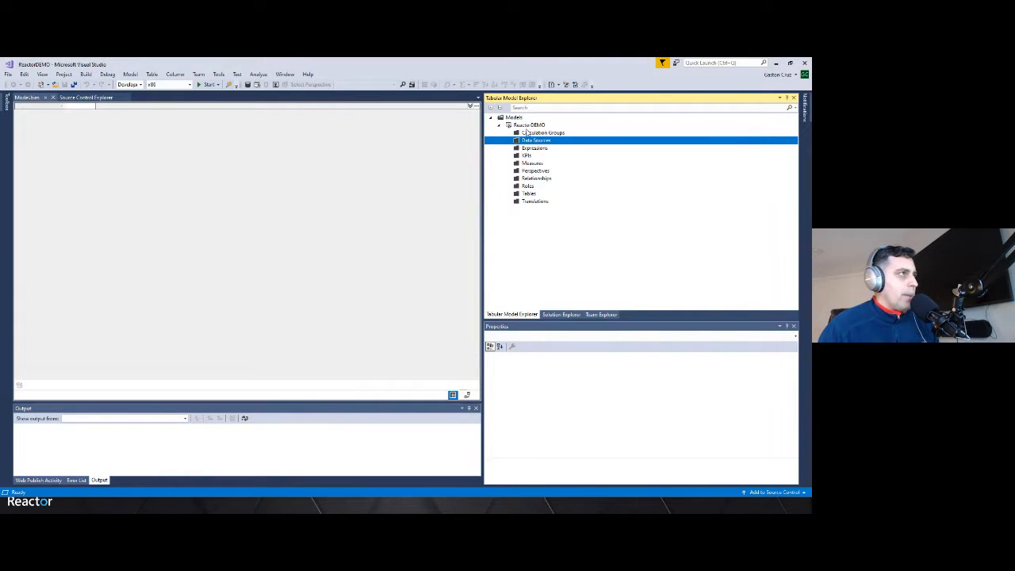
In the ReactorDEMO tabular project, import from a SQL Server database data source using the pasted Azure server name
{"action": "right_click", "coordinate": [530, 141]}
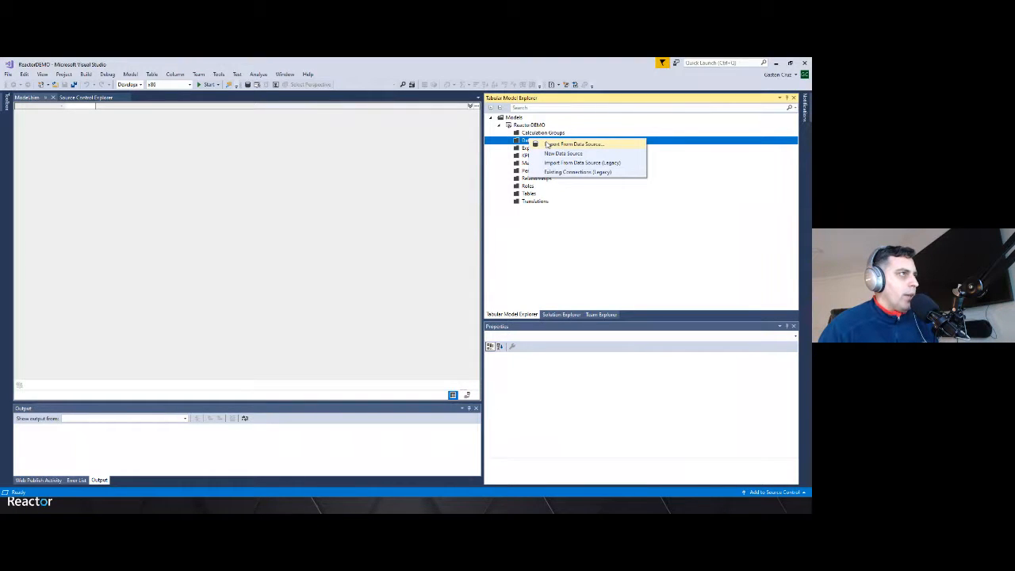
{"action": "left_click", "coordinate": [548, 144]}
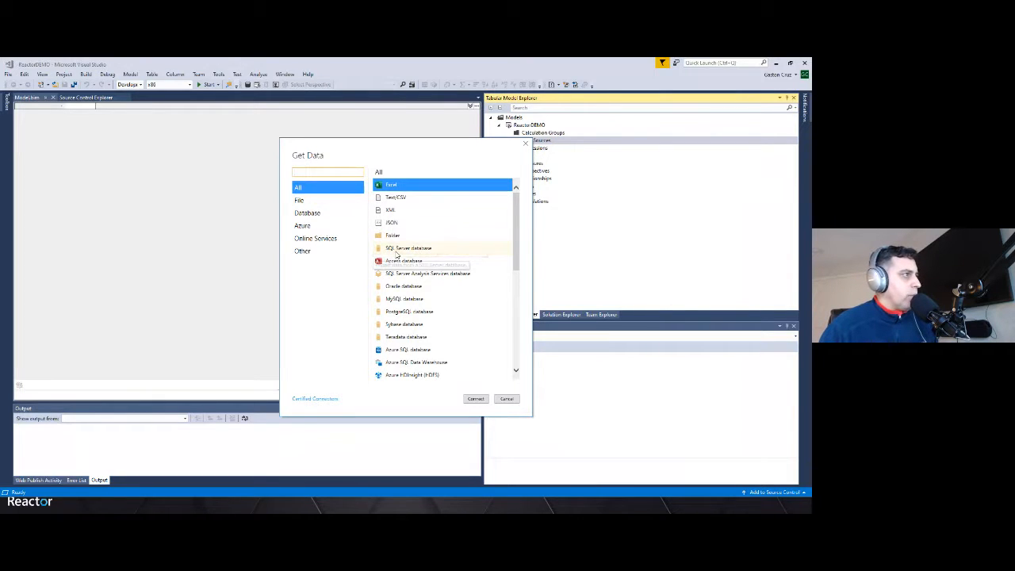
{"action": "left_click", "coordinate": [395, 249]}
{"action": "left_click", "coordinate": [476, 399]}
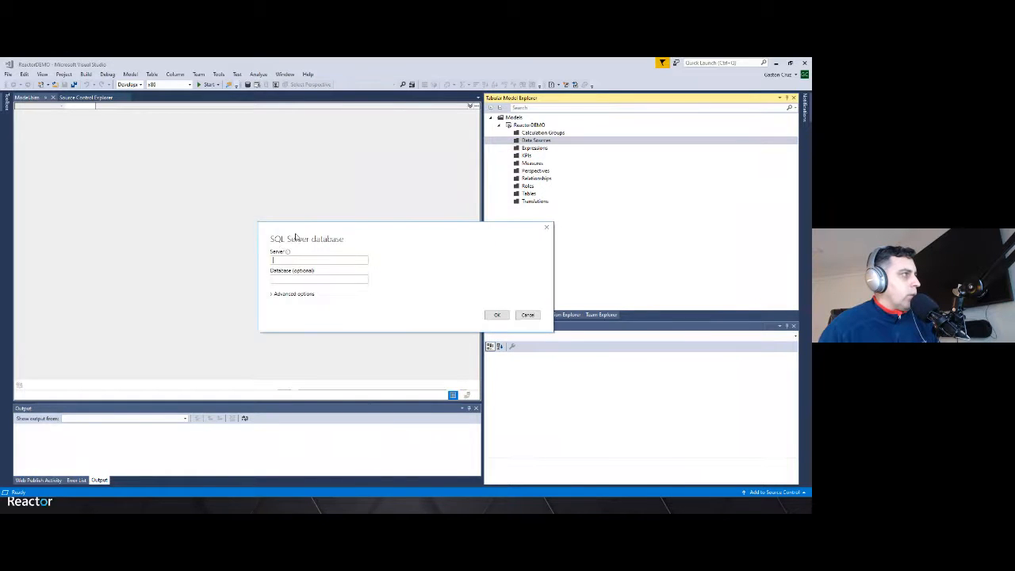
{"action": "left_click", "coordinate": [285, 257]}
{"action": "type", "text": "gastonsql.database.windows.net"}
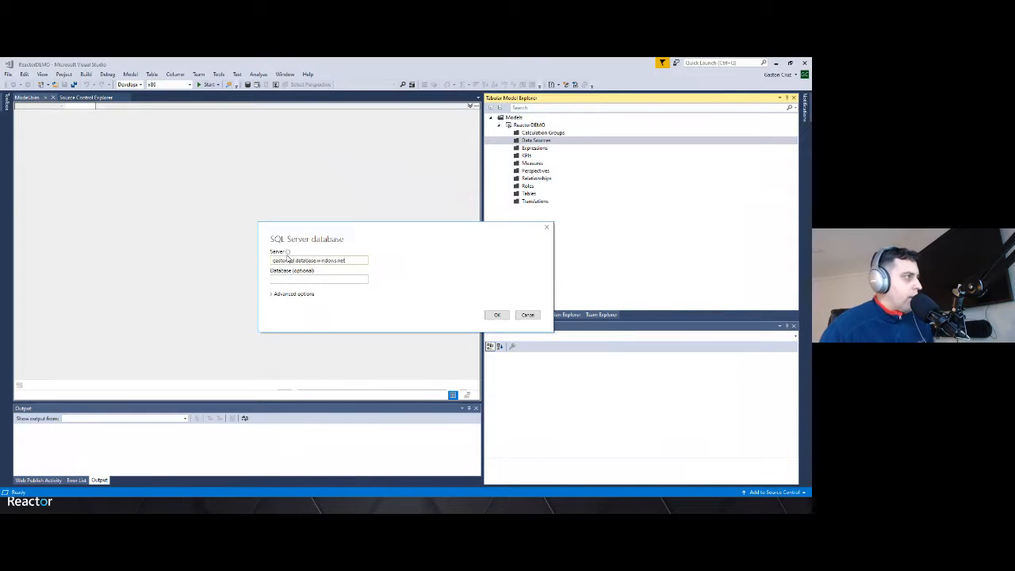
{"action": "left_click", "coordinate": [495, 315]}
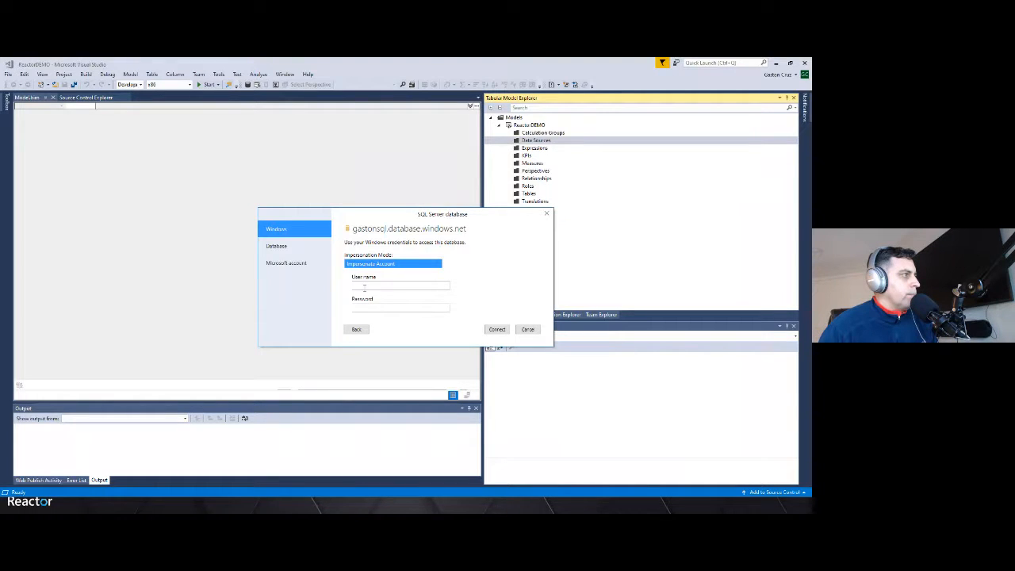
Choose Database authentication and enter the SQL user name and password to connect
{"action": "left_click", "coordinate": [272, 250]}
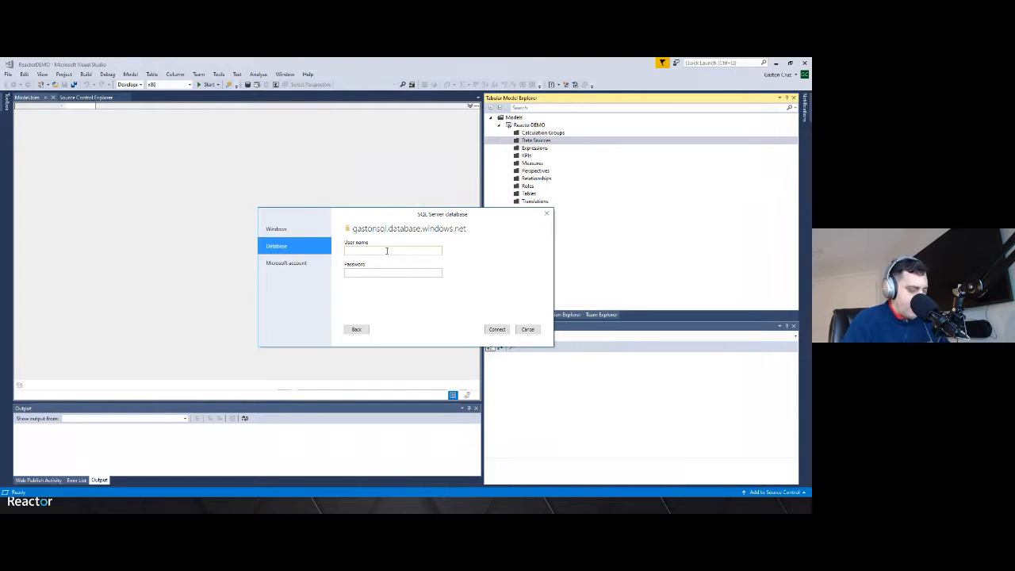
{"action": "type", "text": "gaston"}
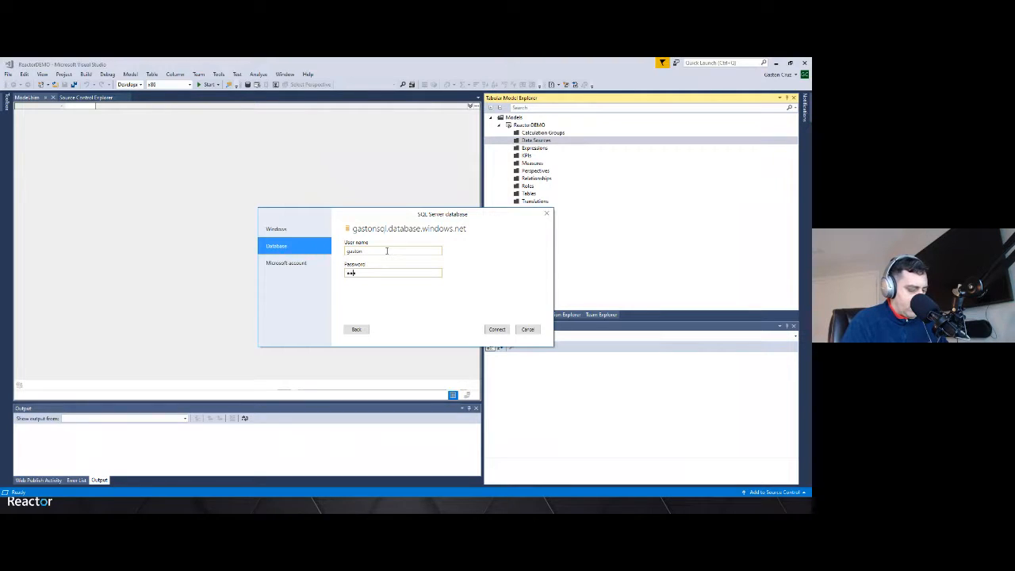
{"action": "key", "text": "Return"}
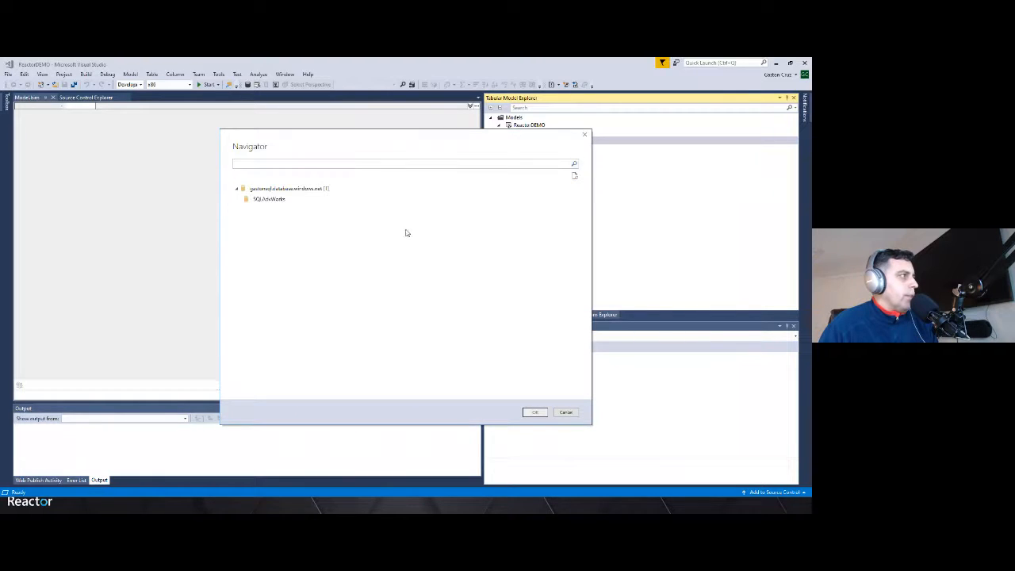
Pick the SQLAdvWorks database, check vGetAllCategories, Person, SalesLT.Address and SalesLT.Customer, and open Transform Data
{"action": "left_click", "coordinate": [287, 202]}
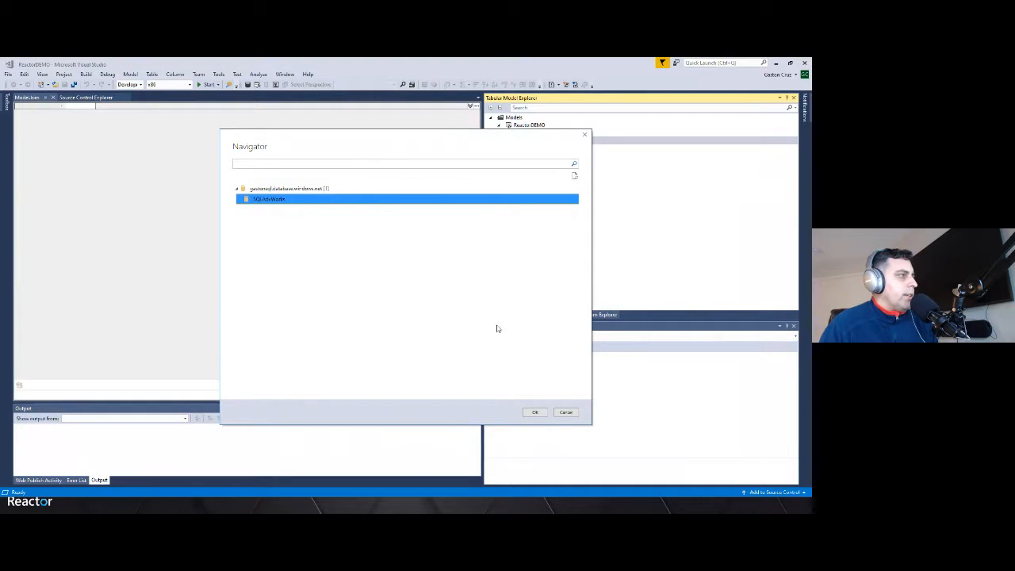
{"action": "left_click", "coordinate": [536, 412]}
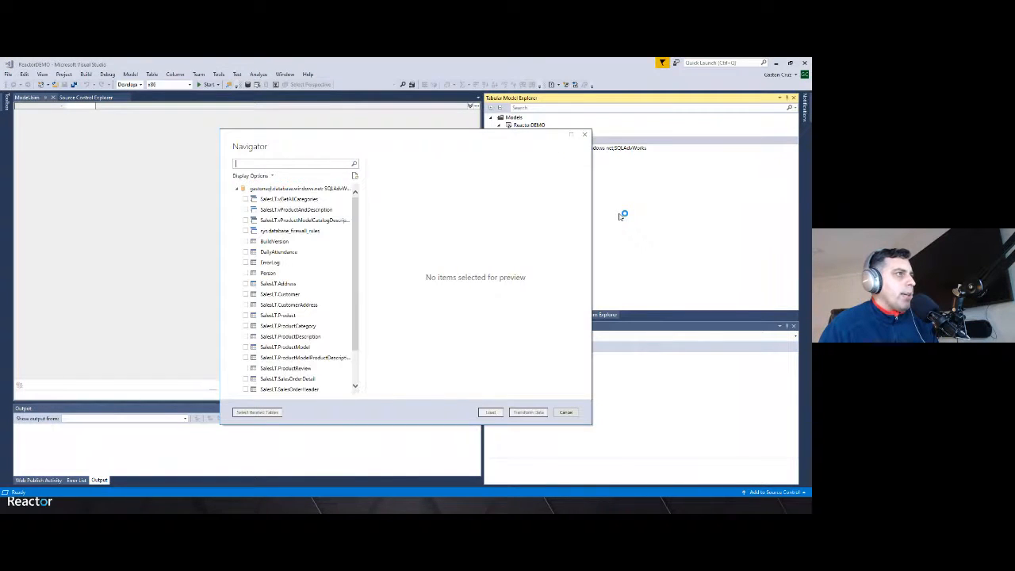
{"action": "left_click", "coordinate": [293, 199]}
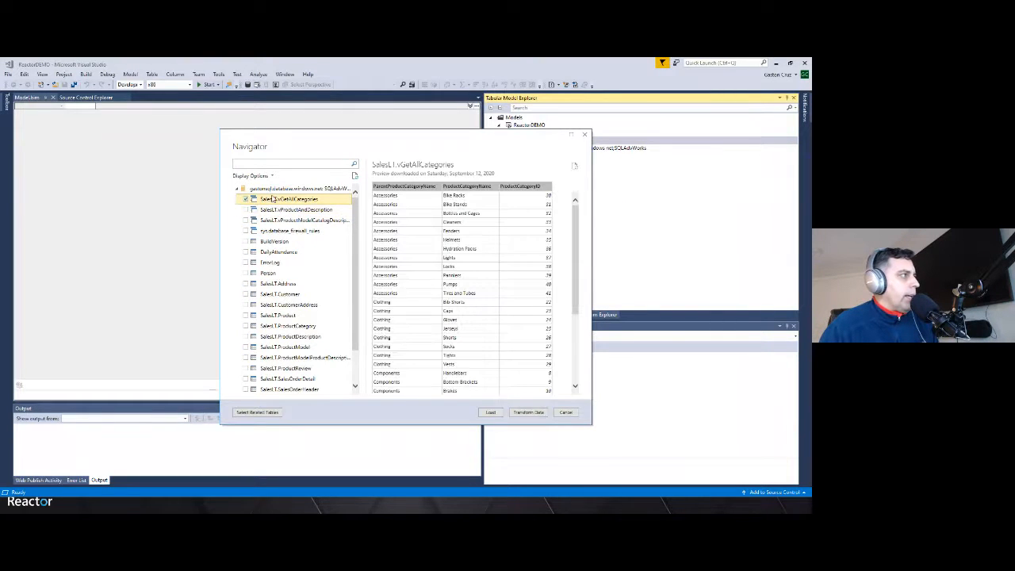
{"action": "left_click", "coordinate": [247, 273]}
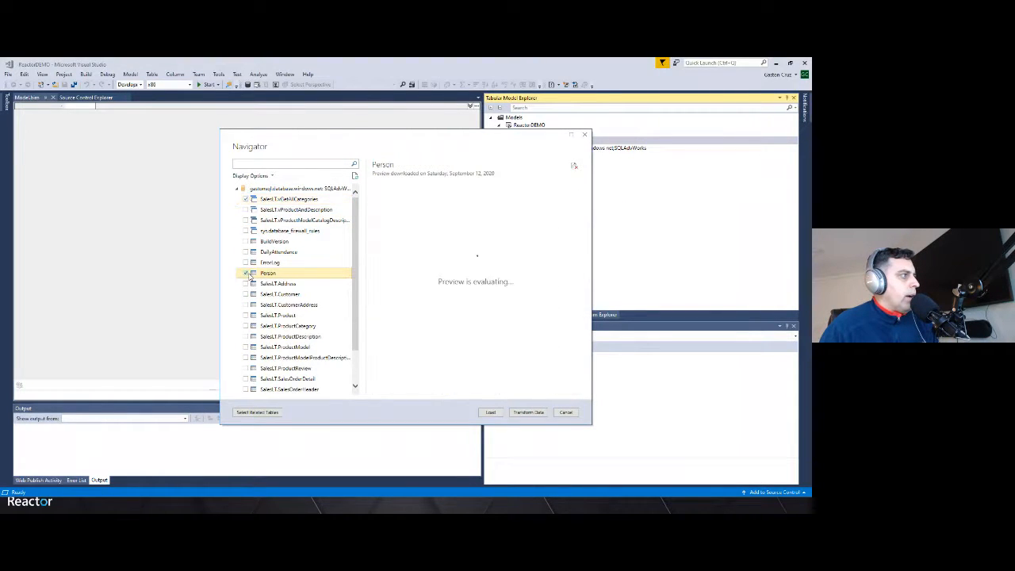
{"action": "left_click", "coordinate": [247, 283]}
{"action": "left_click", "coordinate": [247, 294]}
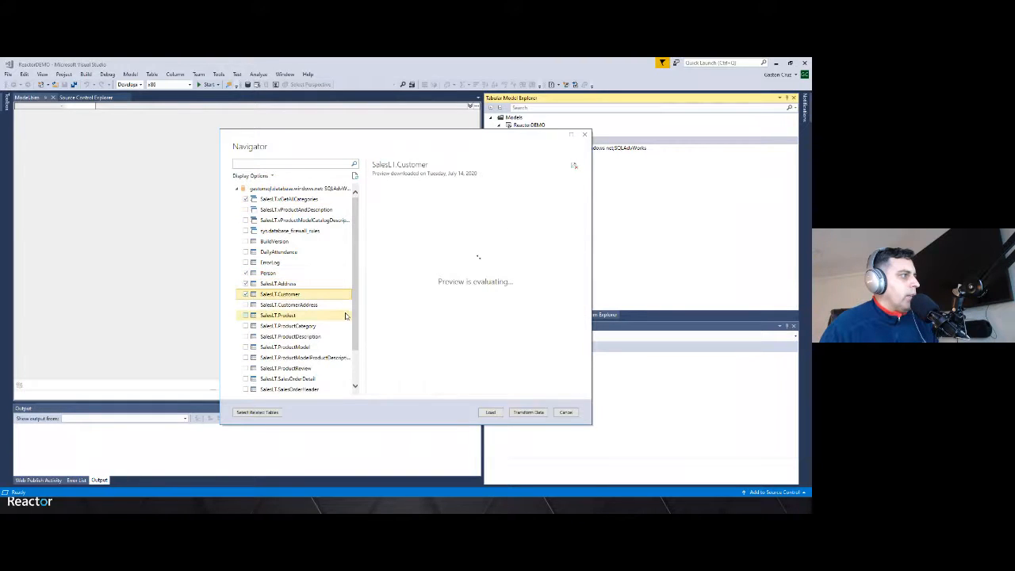
{"action": "left_click", "coordinate": [530, 412]}
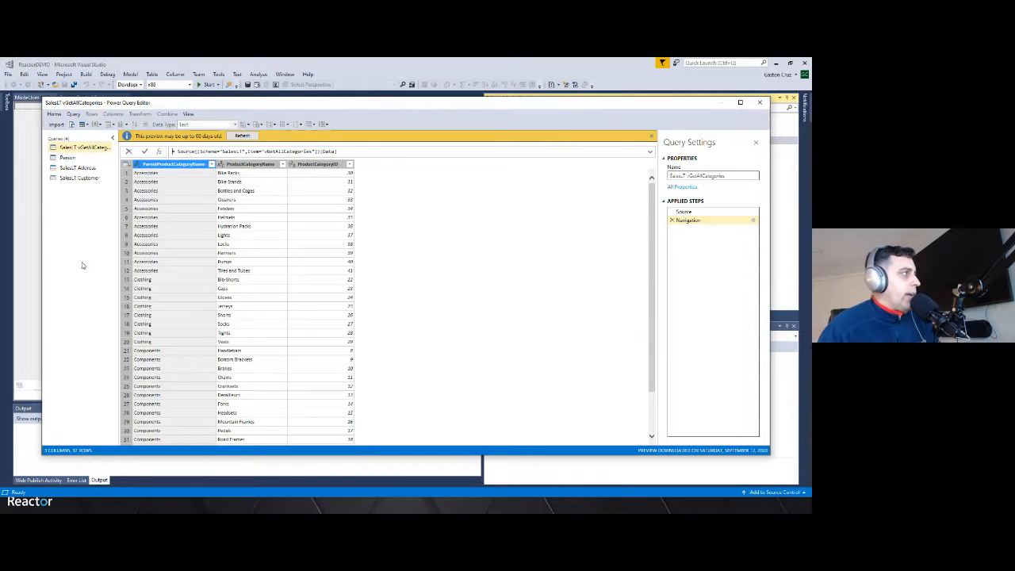
Keep only the AddressID and AddressLine1 columns of the SalesLT Address query, then import the queries into the model
{"action": "left_click", "coordinate": [83, 168]}
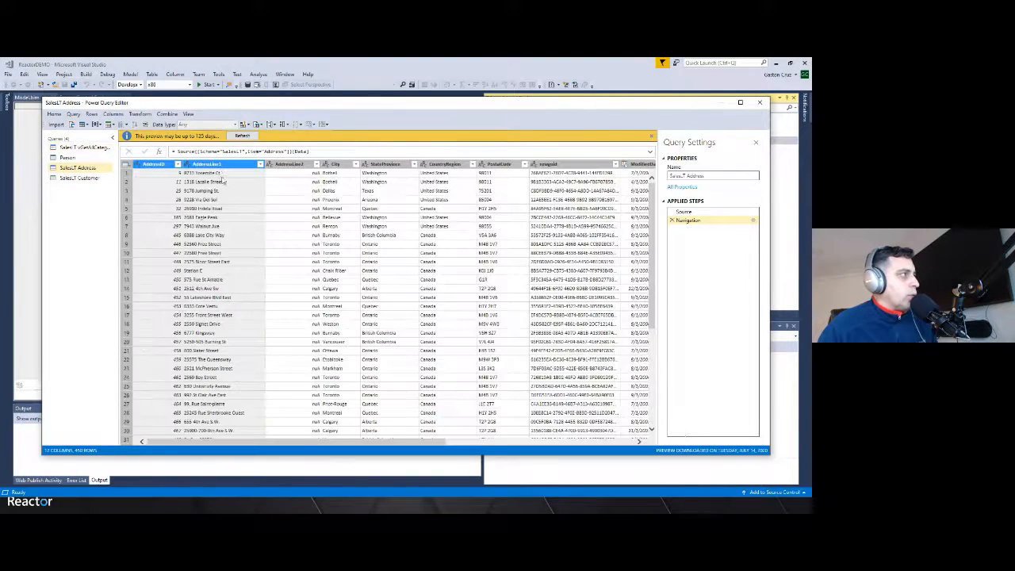
{"action": "right_click", "coordinate": [222, 165]}
{"action": "left_click", "coordinate": [240, 194]}
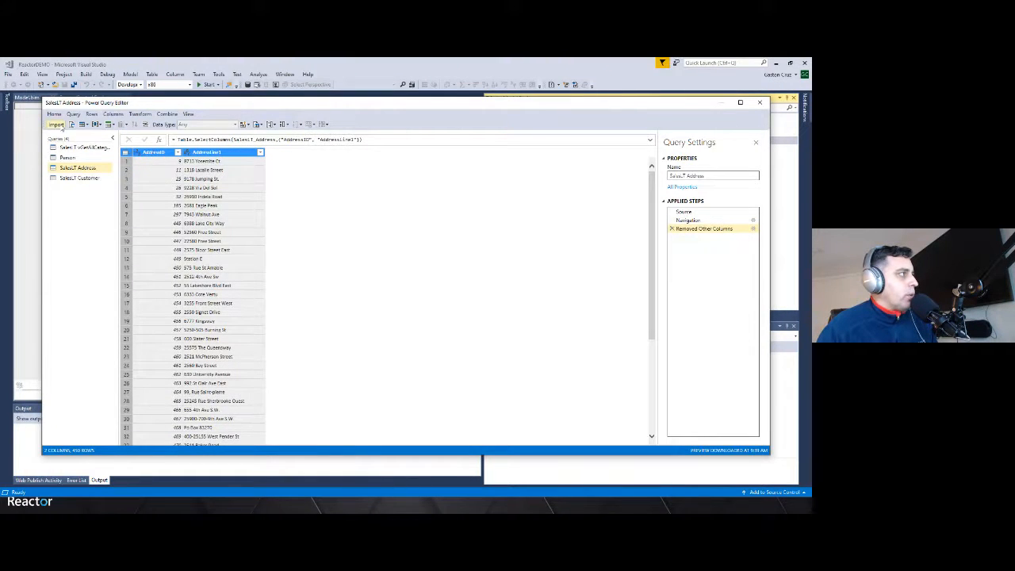
{"action": "left_click", "coordinate": [57, 125]}
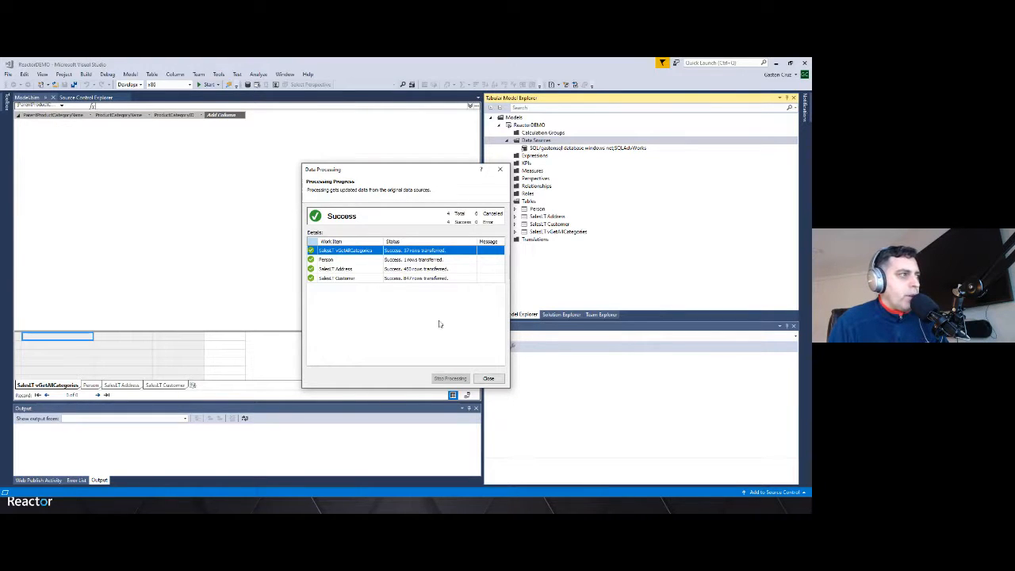
{"action": "left_click", "coordinate": [488, 378]}
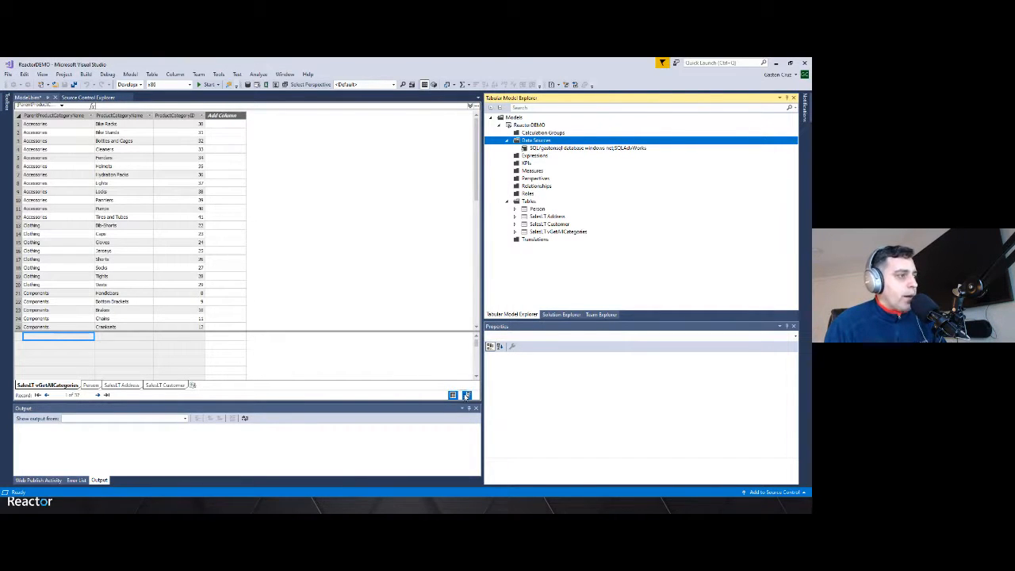
Switch to diagram view and arrange Person, SalesLT Address and SalesLT Customer tables near SalesLT vGetAllCategories
{"action": "left_click", "coordinate": [466, 396]}
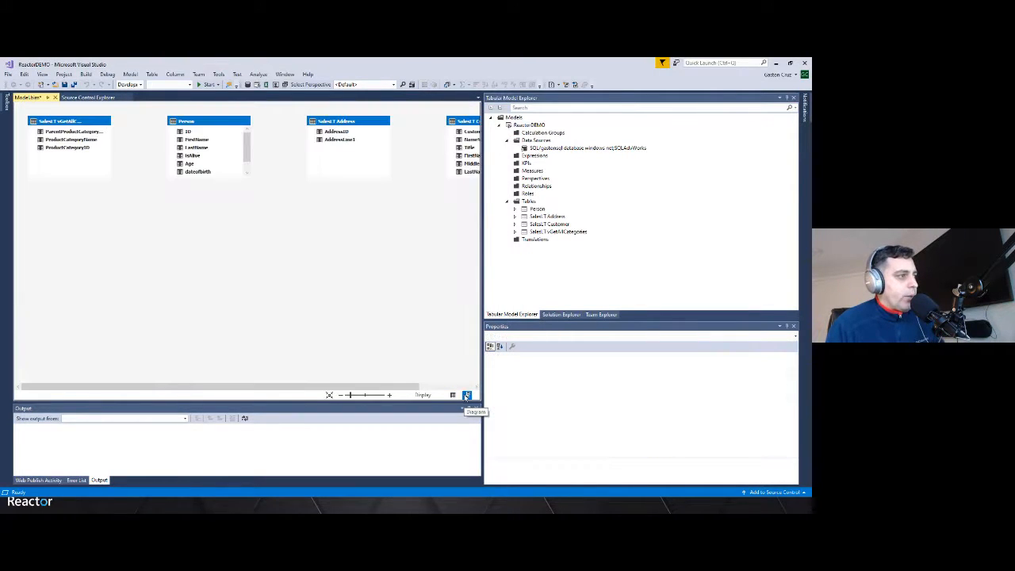
{"action": "left_click_drag", "start_coordinate": [355, 387], "coordinate": [396, 393]}
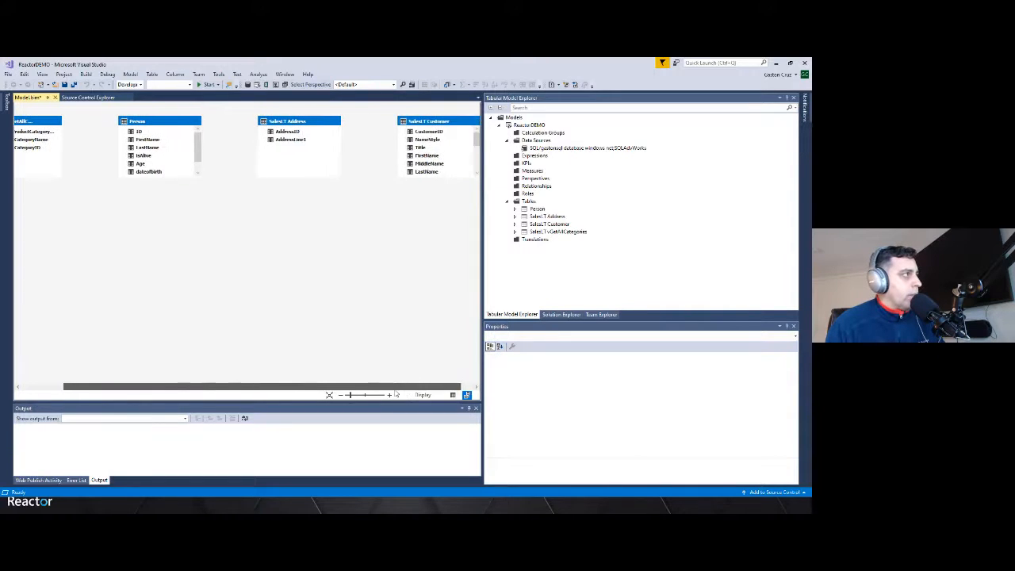
{"action": "left_click_drag", "start_coordinate": [208, 122], "coordinate": [68, 194]}
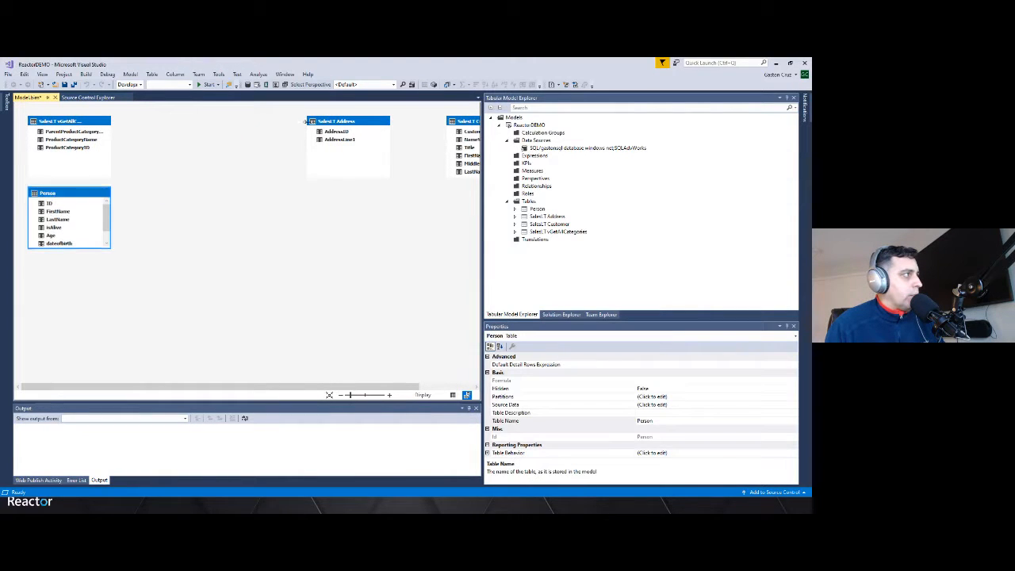
{"action": "left_click_drag", "start_coordinate": [356, 121], "coordinate": [76, 280]}
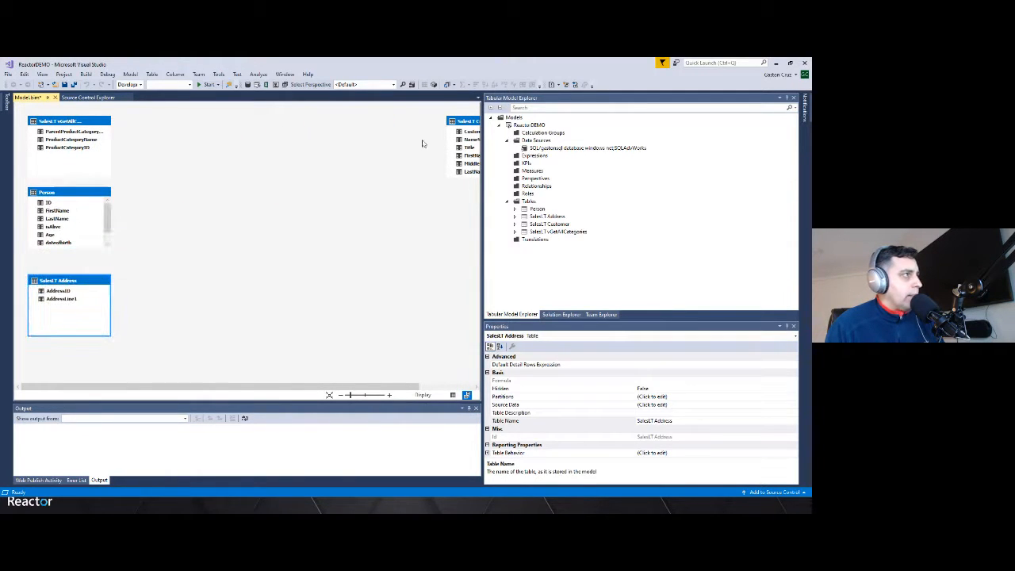
{"action": "left_click_drag", "start_coordinate": [454, 127], "coordinate": [150, 165]}
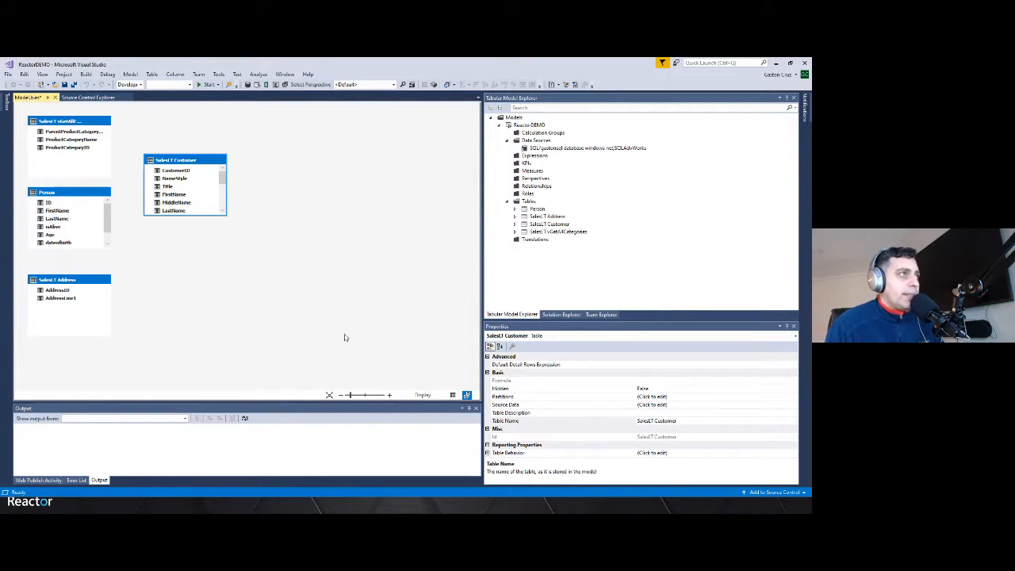
Switch to the XMLA EndPoint Premium project and open the CountSales measure formula in grid view
{"action": "left_click", "coordinate": [775, 64]}
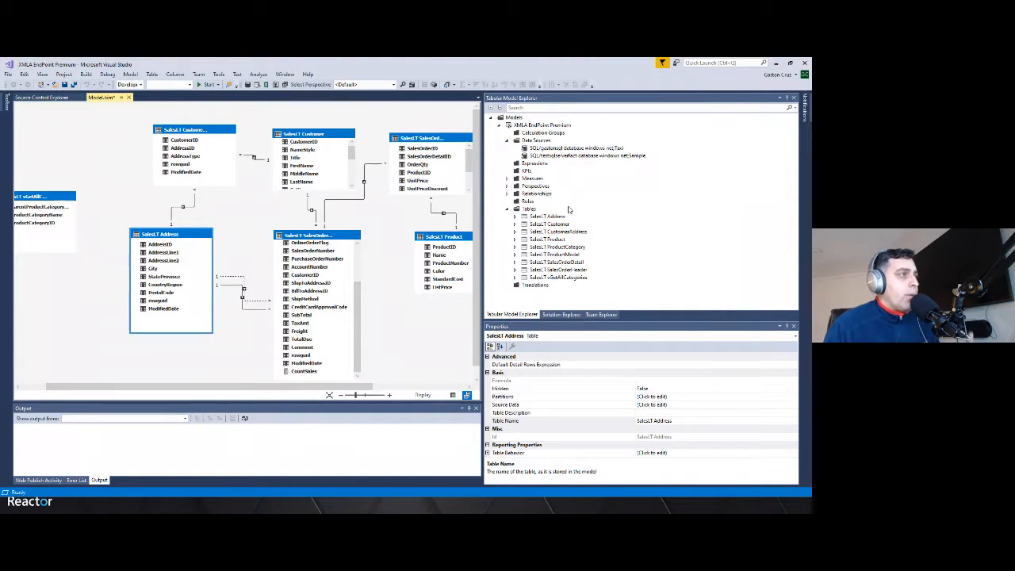
{"action": "double_click", "coordinate": [539, 178]}
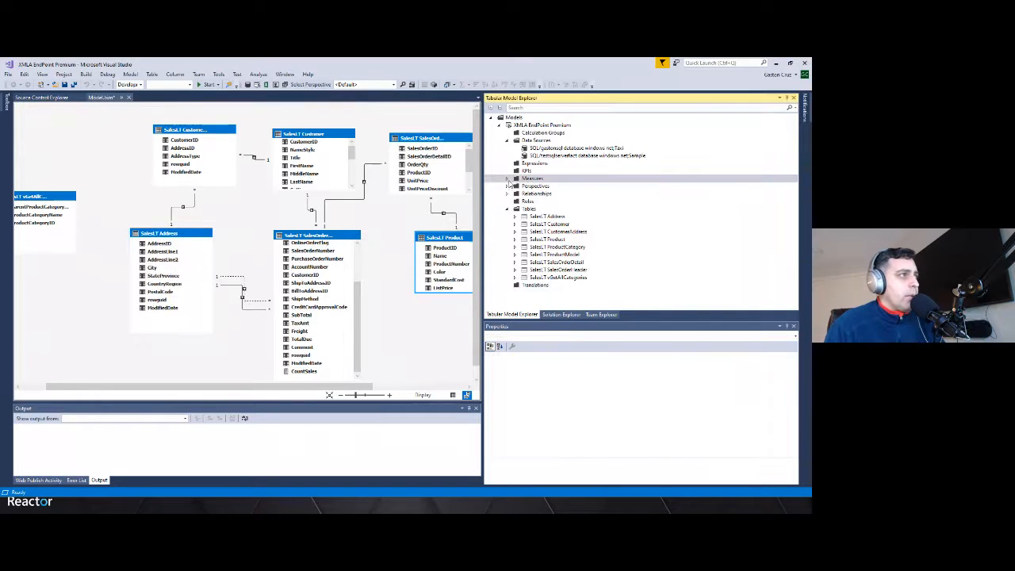
{"action": "left_click", "coordinate": [543, 185]}
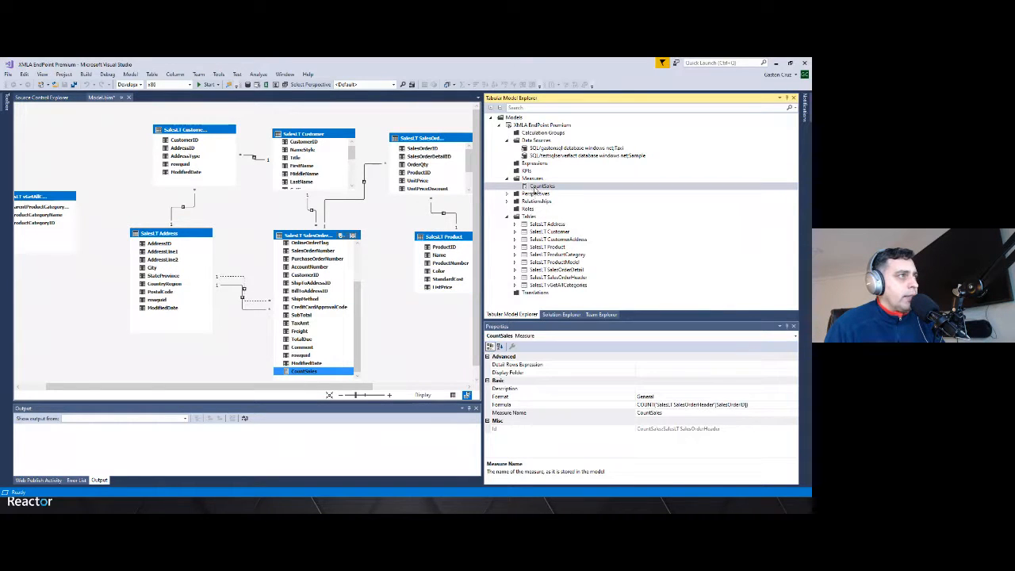
{"action": "left_click", "coordinate": [536, 188]}
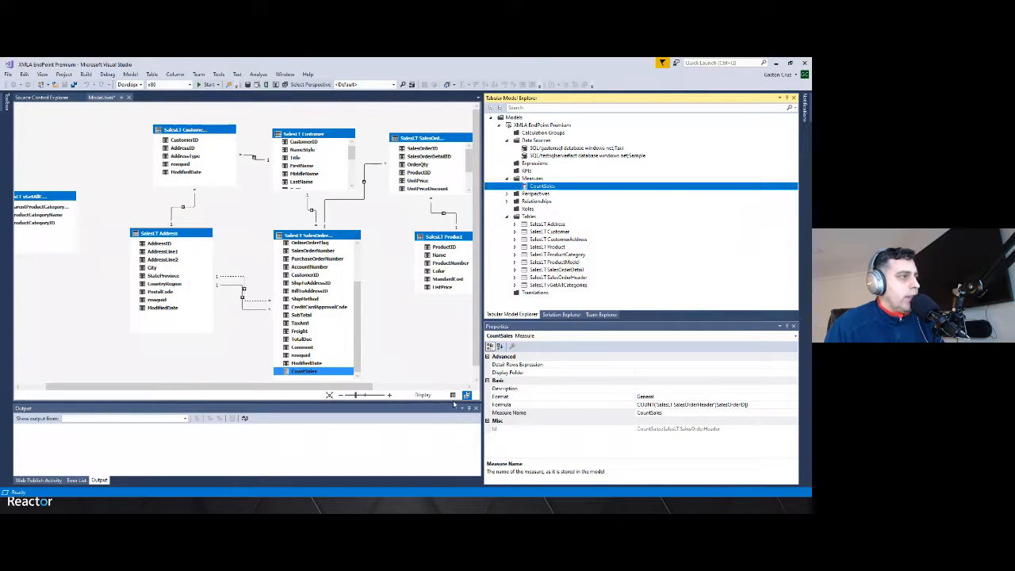
{"action": "left_click", "coordinate": [453, 395]}
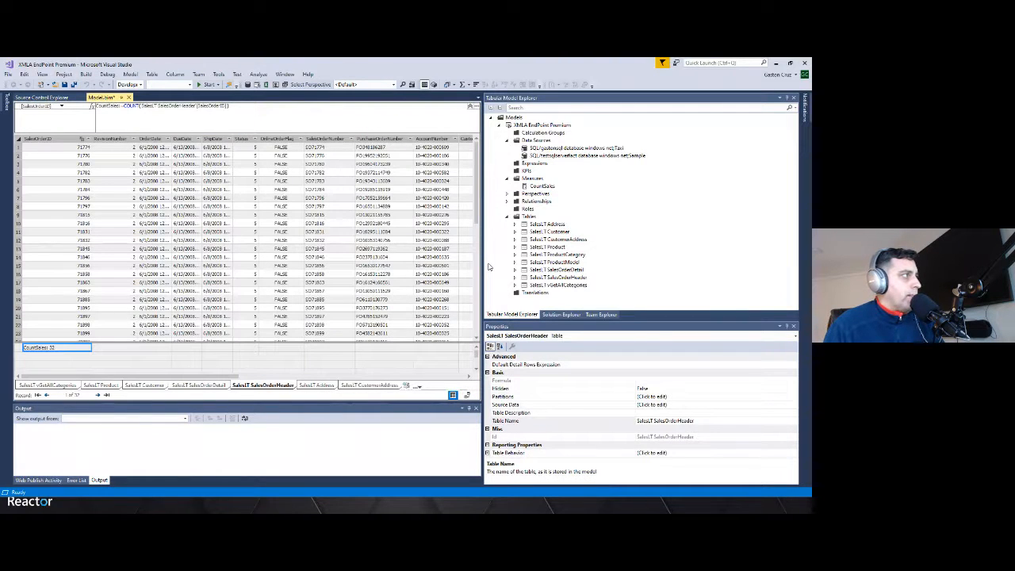
{"action": "left_click", "coordinate": [123, 106]}
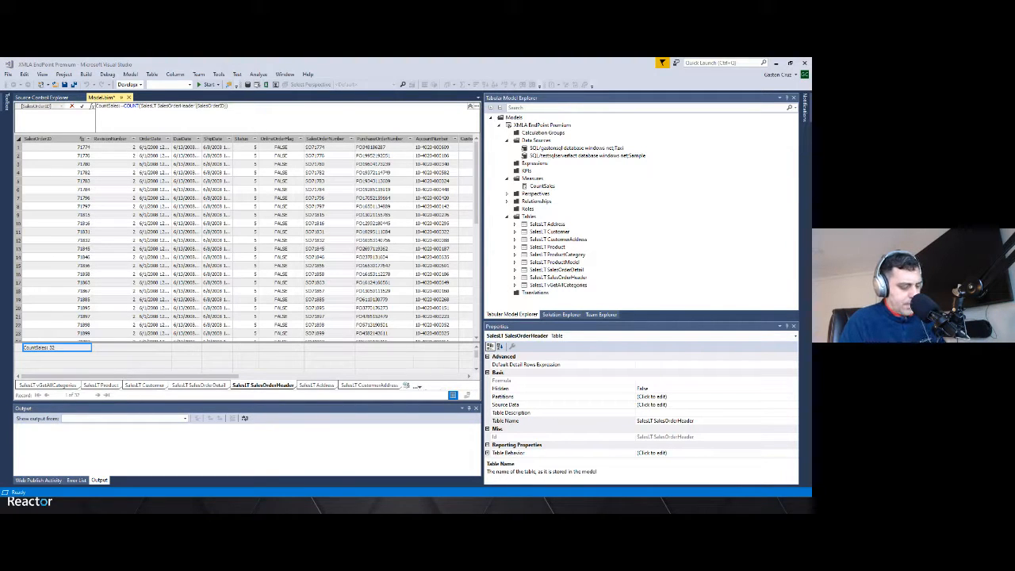
{"action": "key", "text": "super"}
{"action": "type", "text": "outlook"}
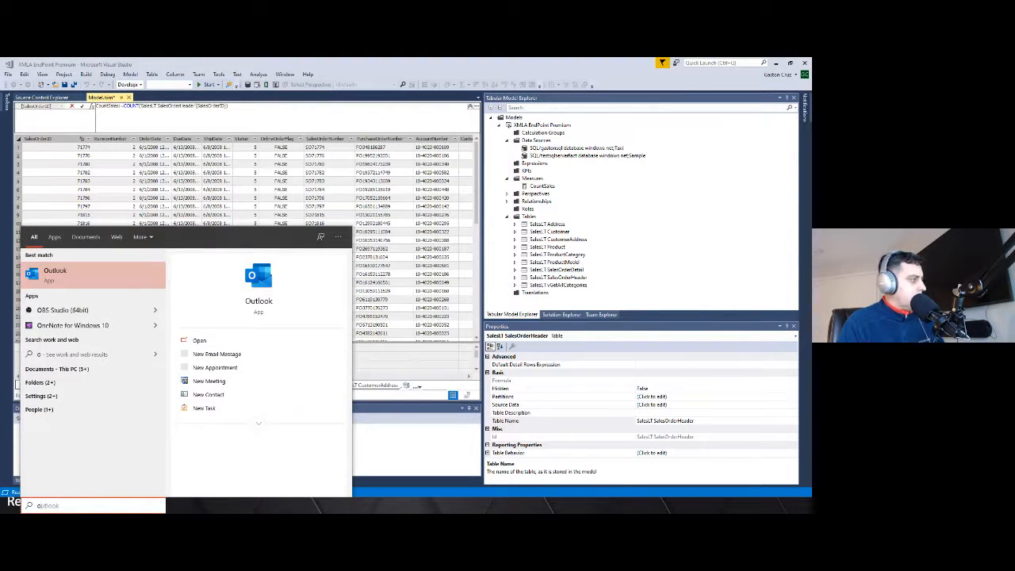
{"action": "key", "text": "BackSpace"}
{"action": "key", "text": "BackSpace"}
{"action": "key", "text": "BackSpace"}
{"action": "key", "text": "BackSpace"}
{"action": "key", "text": "BackSpace"}
{"action": "key", "text": "BackSpace"}
{"action": "key", "text": "BackSpace"}
{"action": "type", "text": "zoom"}
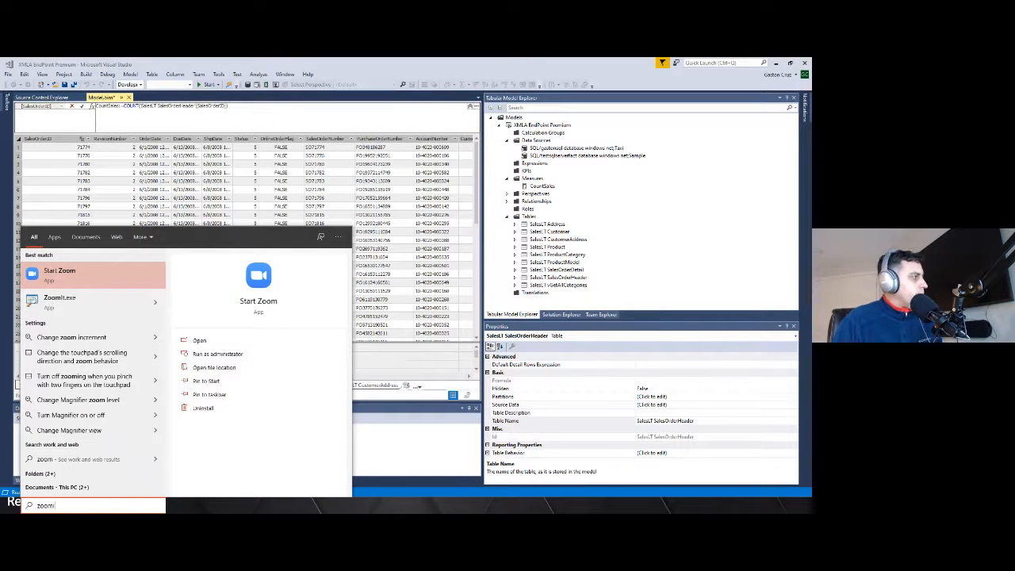
{"action": "type", "text": "i"}
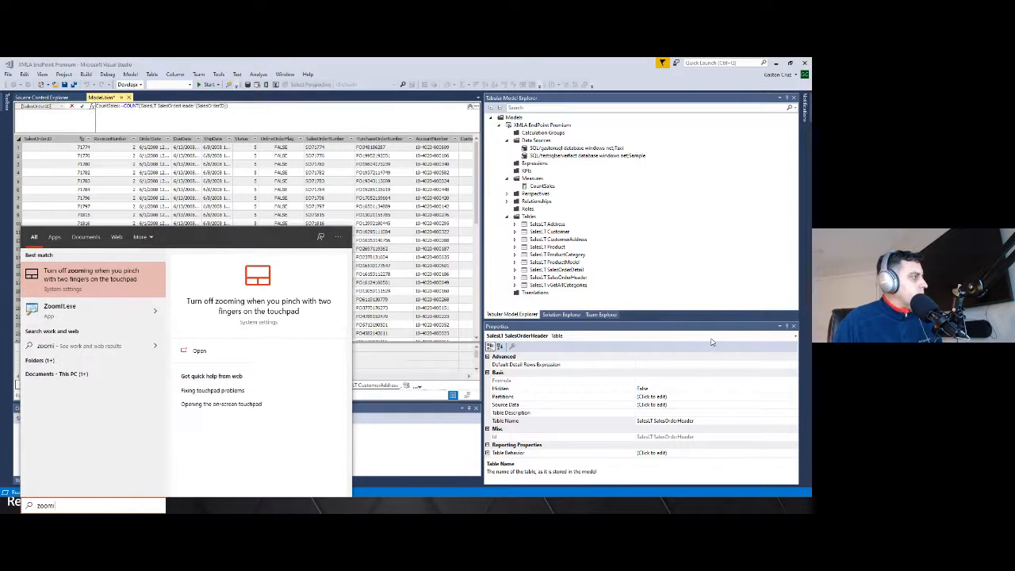
{"action": "left_click", "coordinate": [61, 308]}
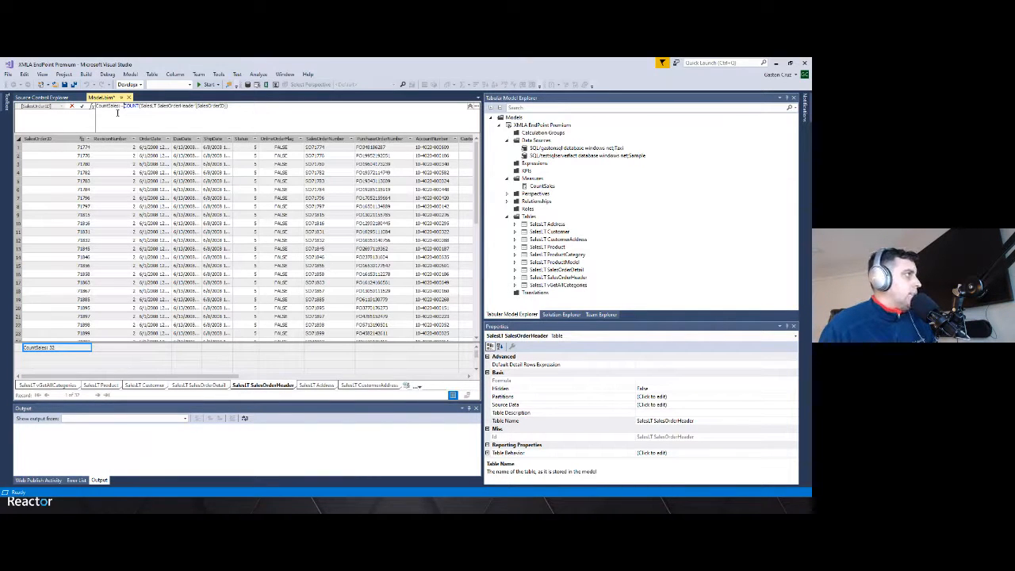
{"action": "key", "text": "ctrl+1"}
{"action": "left_click_drag", "start_coordinate": [94, 104], "coordinate": [209, 100]}
{"action": "mouse_move", "coordinate": [300, 87]}
{"action": "left_mouse_down"}
{"action": "mouse_move", "coordinate": [357, 94]}
{"action": "mouse_move", "coordinate": [269, 127]}
{"action": "mouse_move", "coordinate": [128, 131]}
{"action": "mouse_move", "coordinate": [71, 116]}
{"action": "mouse_move", "coordinate": [68, 98]}
{"action": "left_mouse_up"}
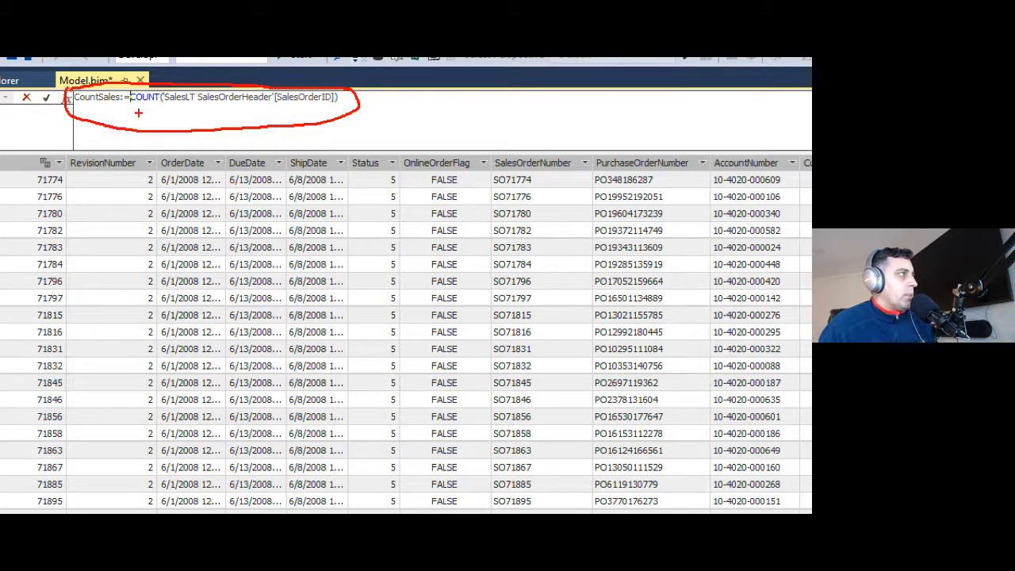
{"action": "left_click_drag", "start_coordinate": [133, 104], "coordinate": [153, 102]}
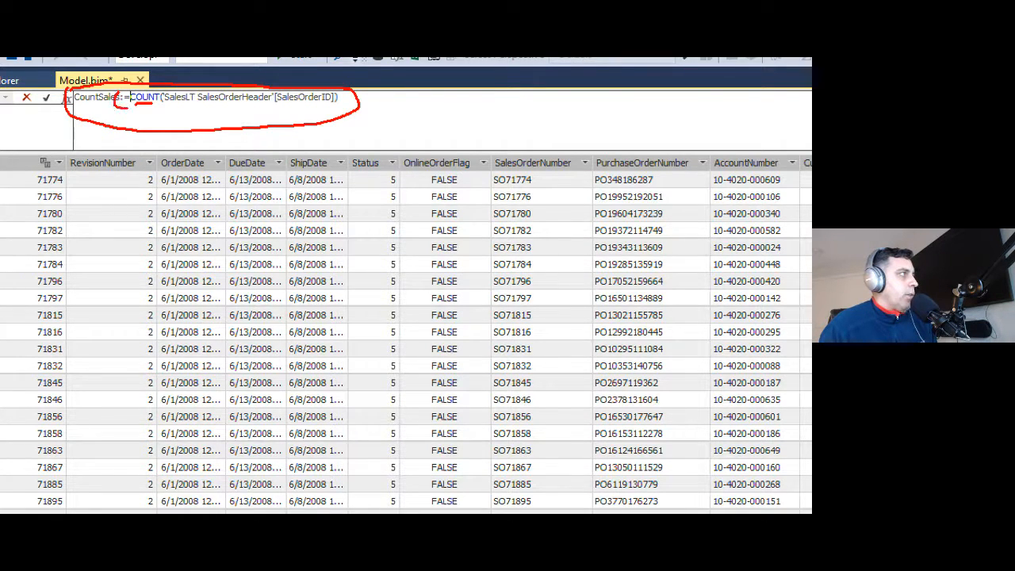
{"action": "mouse_move", "coordinate": [125, 103]}
{"action": "left_mouse_down"}
{"action": "mouse_move", "coordinate": [135, 101]}
{"action": "mouse_move", "coordinate": [130, 90]}
{"action": "left_mouse_up"}
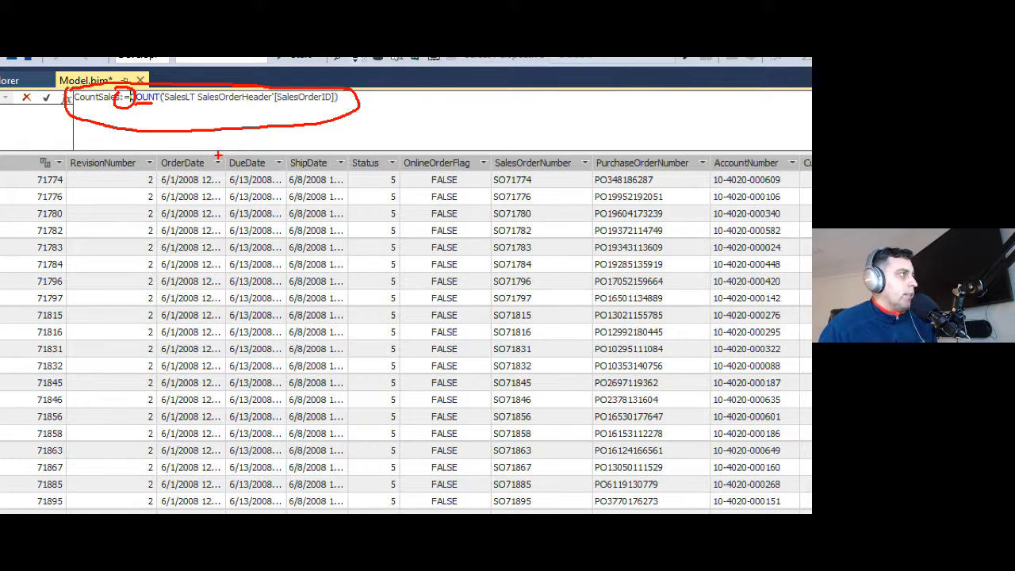
{"action": "left_click_drag", "start_coordinate": [75, 102], "coordinate": [93, 102]}
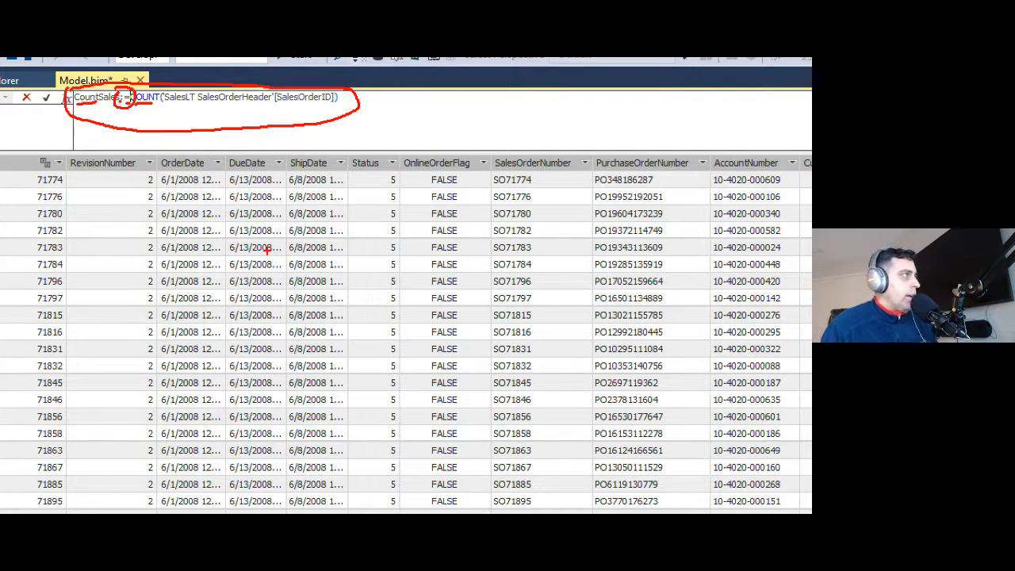
{"action": "key", "text": "Escape"}
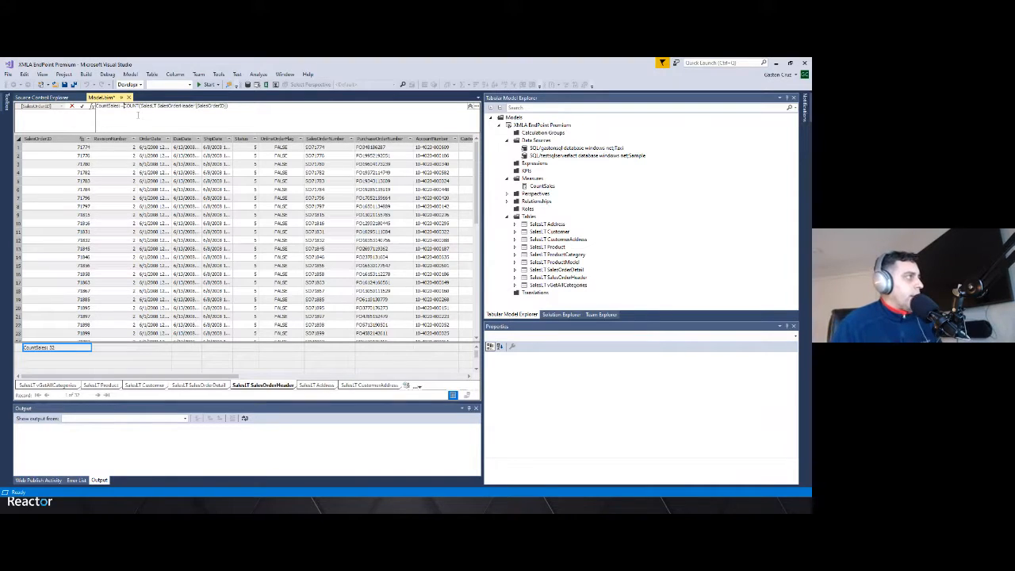
Start typing a function in the measure formula to view the DAX function suggestions
{"action": "type", "text": "C"}
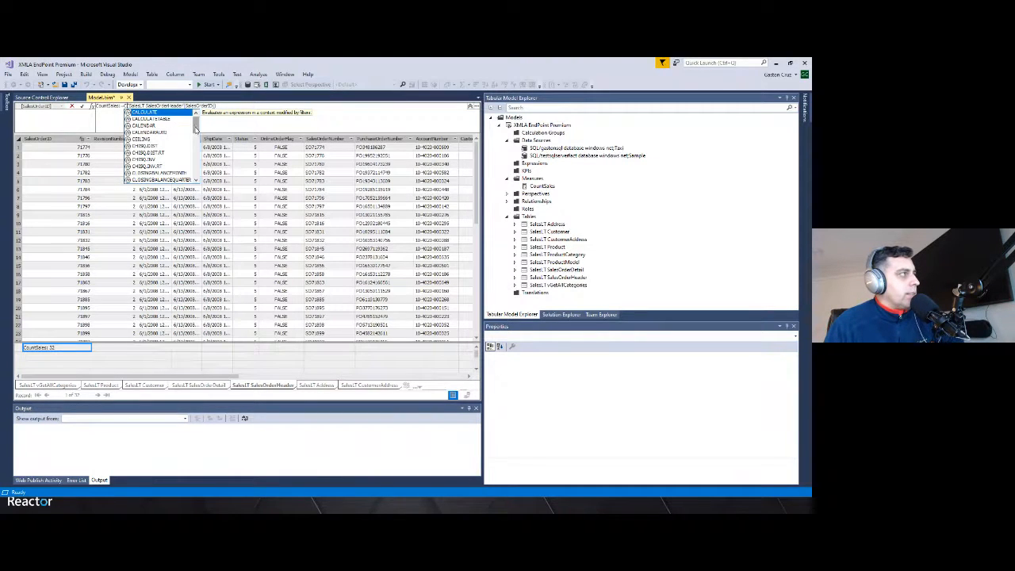
{"action": "left_click", "coordinate": [195, 145]}
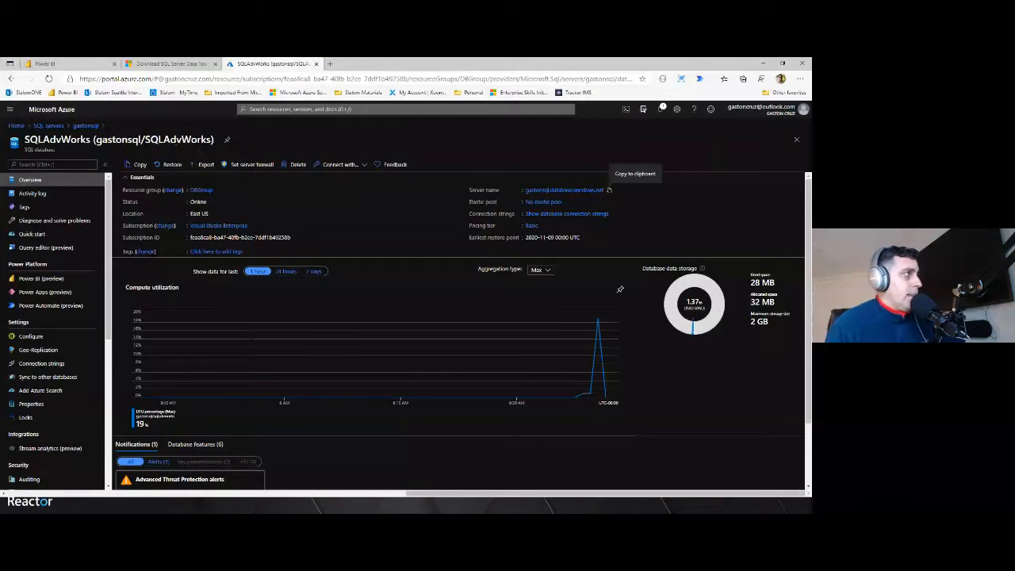
In the Azure portal, search for Analysis Services and copy the analyticsserver server name
{"action": "left_click", "coordinate": [259, 109]}
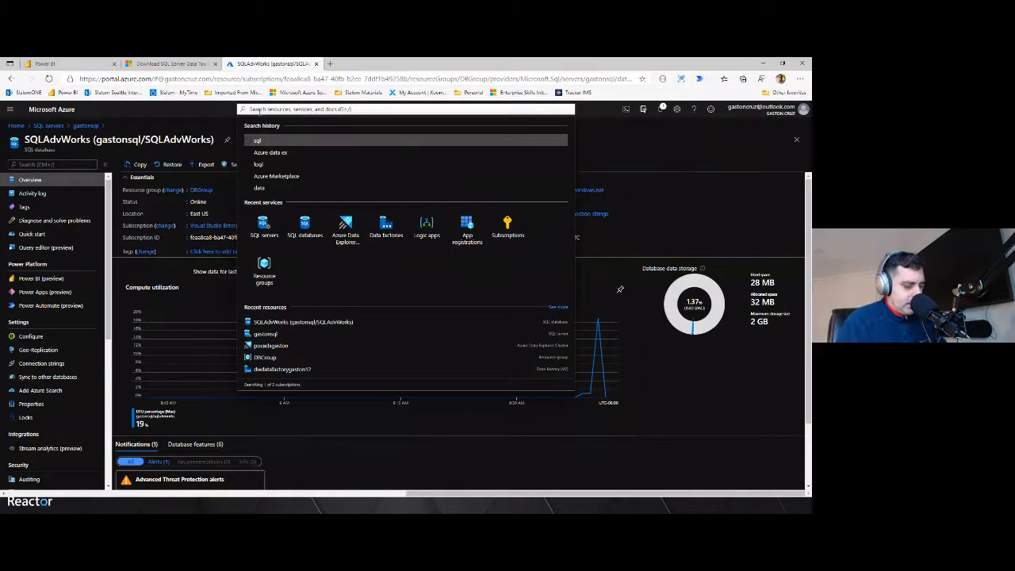
{"action": "type", "text": "ana"}
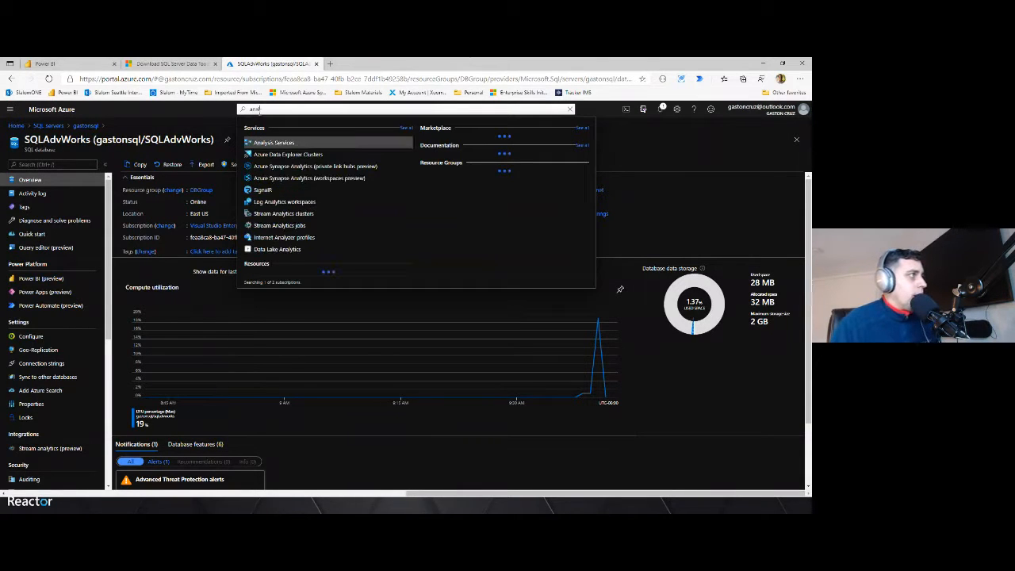
{"action": "left_click", "coordinate": [268, 141]}
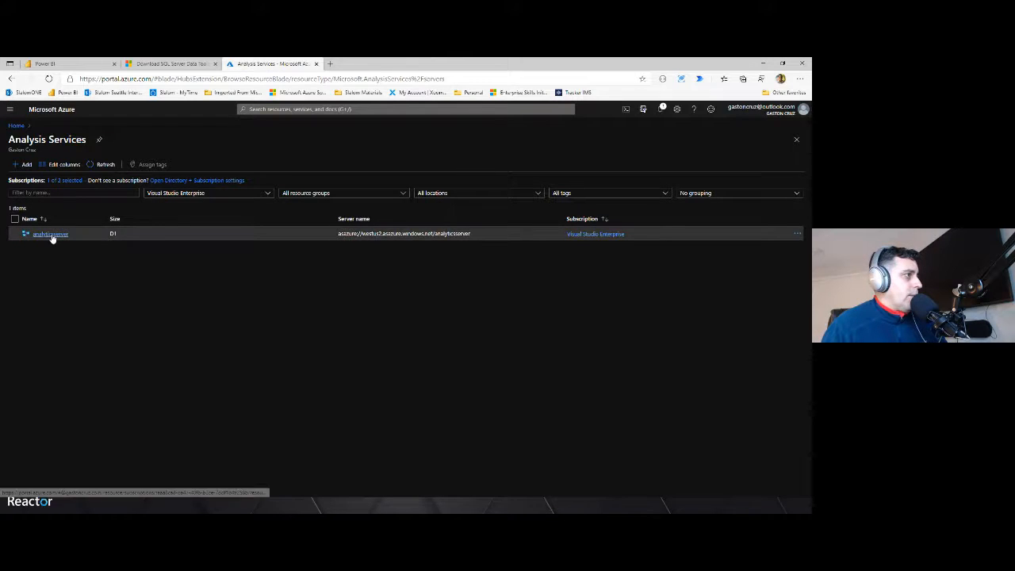
{"action": "left_click", "coordinate": [344, 233]}
{"action": "mouse_move", "coordinate": [339, 235]}
{"action": "left_mouse_down"}
{"action": "mouse_move", "coordinate": [481, 237]}
{"action": "mouse_move", "coordinate": [339, 234]}
{"action": "left_mouse_up"}
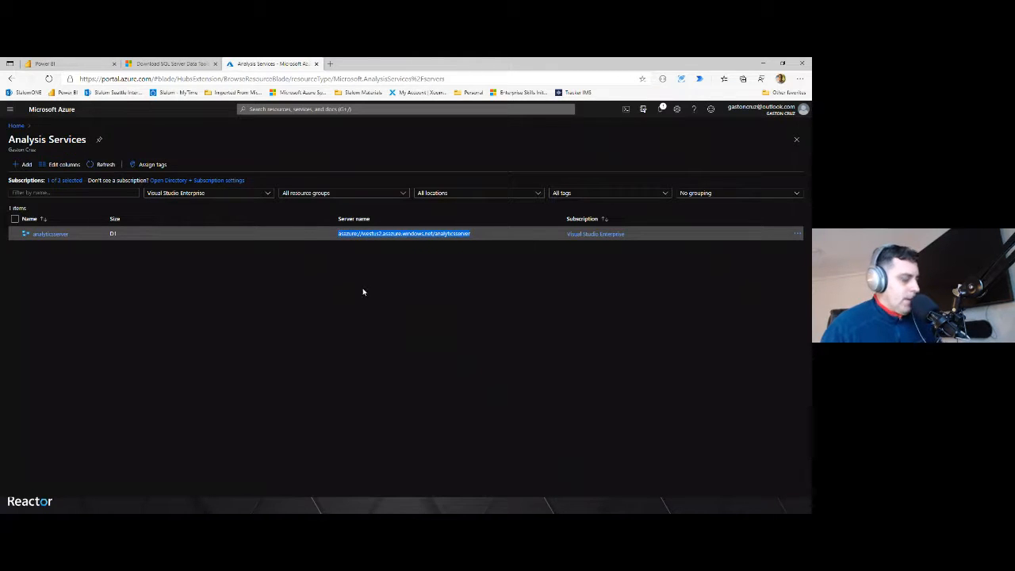
{"action": "left_click", "coordinate": [761, 64]}
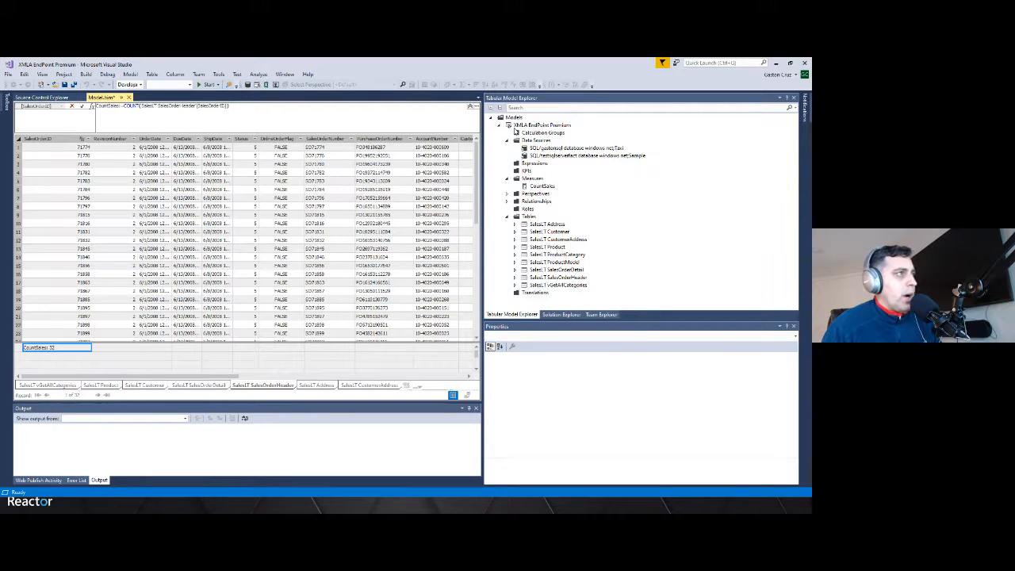
Open the XMLA EndPoint Premium project's property pages and inspect the deployment Server and Database settings
{"action": "left_click", "coordinate": [515, 140]}
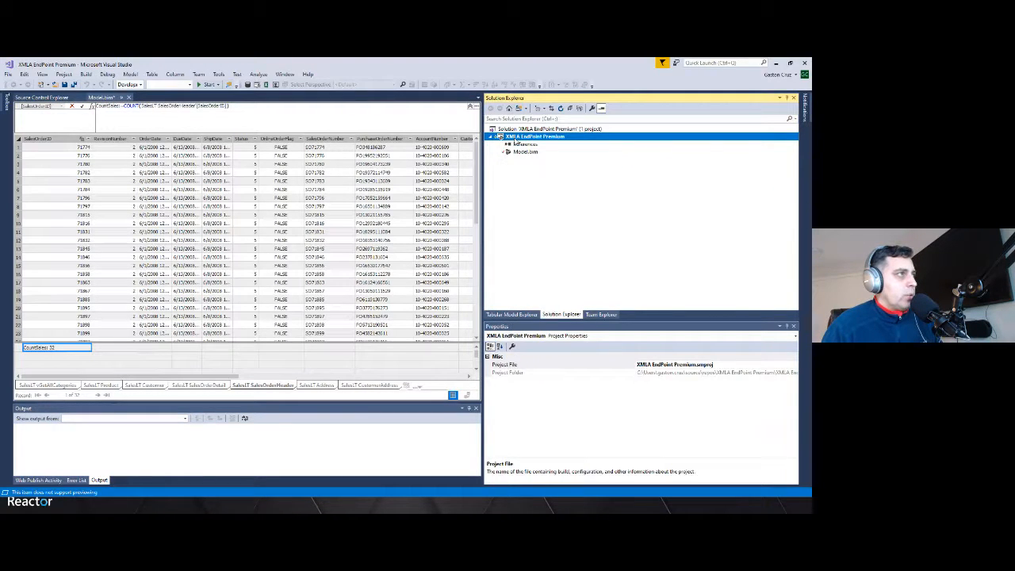
{"action": "right_click", "coordinate": [515, 140]}
{"action": "left_click", "coordinate": [549, 308]}
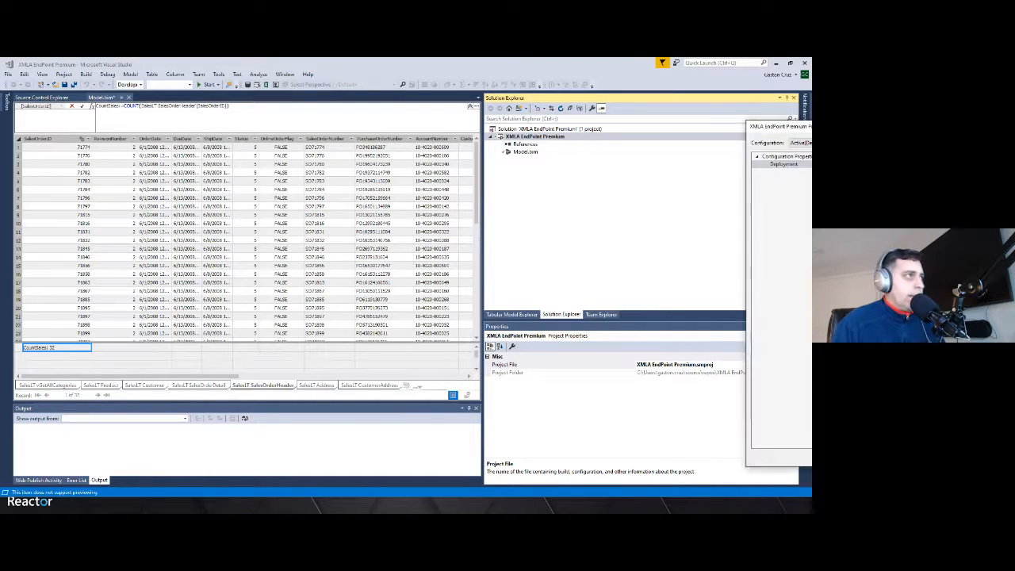
{"action": "left_click_drag", "start_coordinate": [1004, 120], "coordinate": [373, 108]}
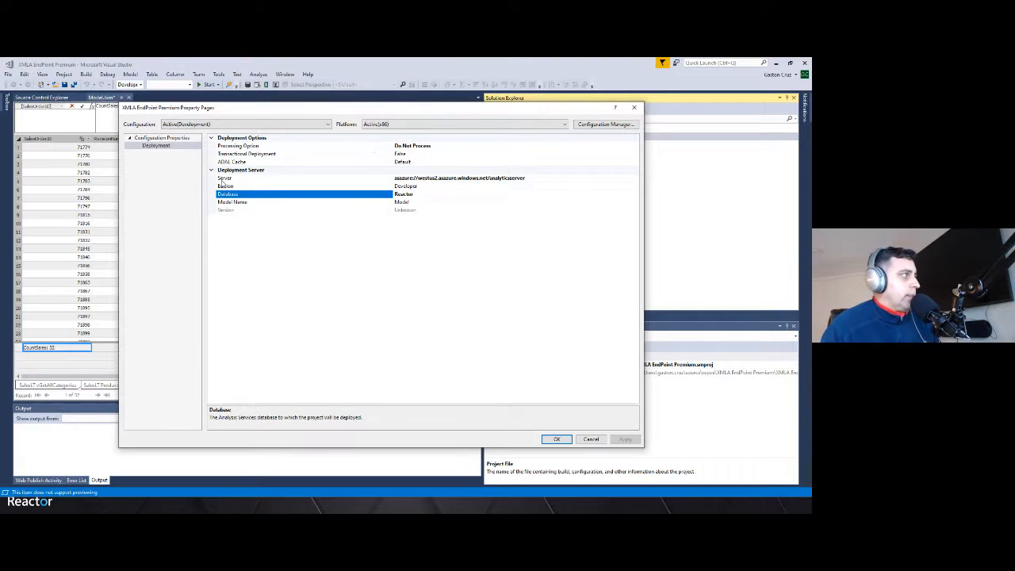
{"action": "left_click", "coordinate": [412, 179]}
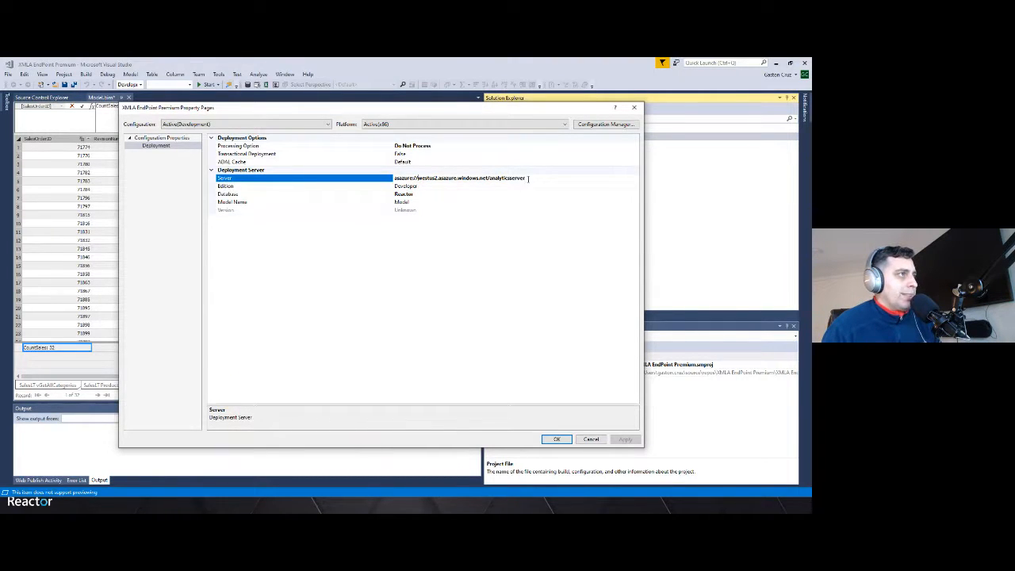
{"action": "left_click_drag", "start_coordinate": [528, 178], "coordinate": [396, 175]}
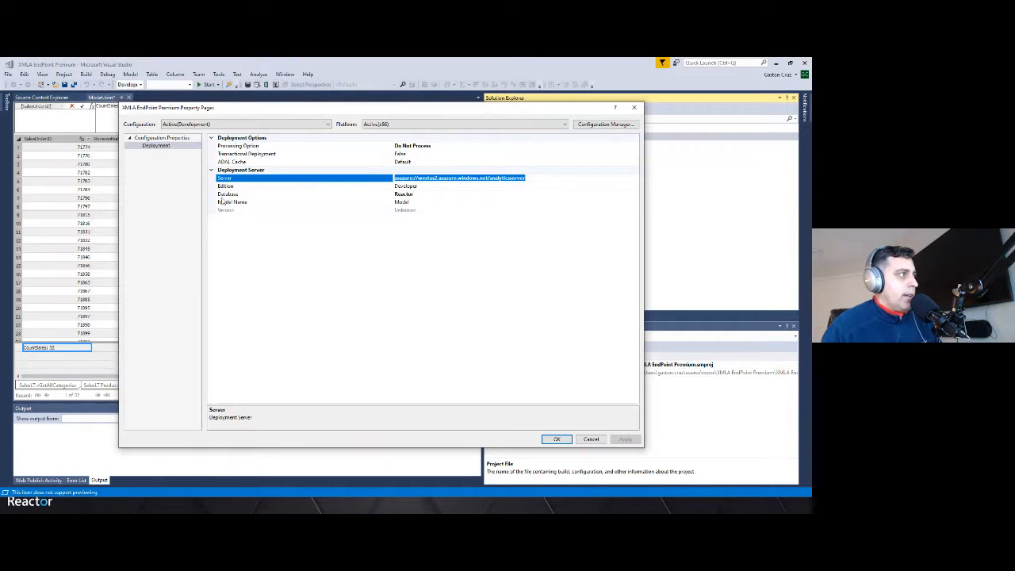
{"action": "left_click", "coordinate": [408, 194]}
{"action": "left_click_drag", "start_coordinate": [416, 194], "coordinate": [388, 192]}
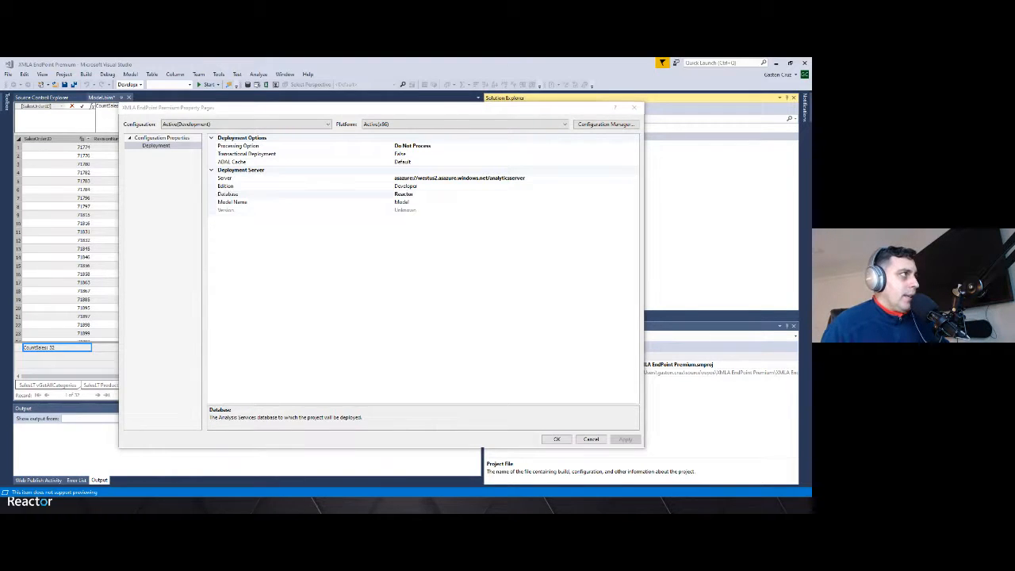
In Power BI, open the QAPowerBI workspace's Premium settings and copy the workspace connection address
{"action": "key", "text": "alt+Tab"}
{"action": "left_click", "coordinate": [66, 66]}
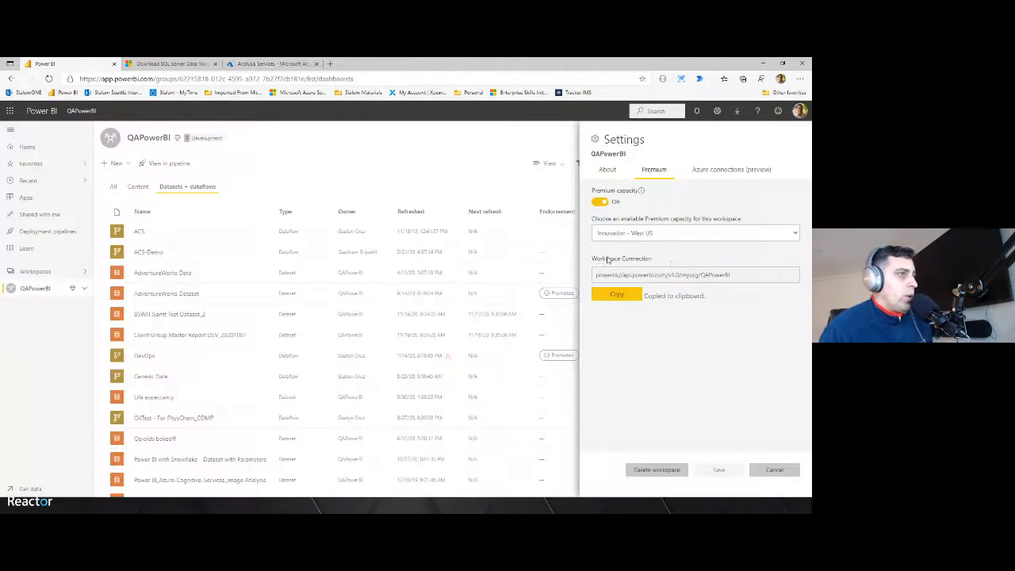
{"action": "left_click", "coordinate": [773, 470]}
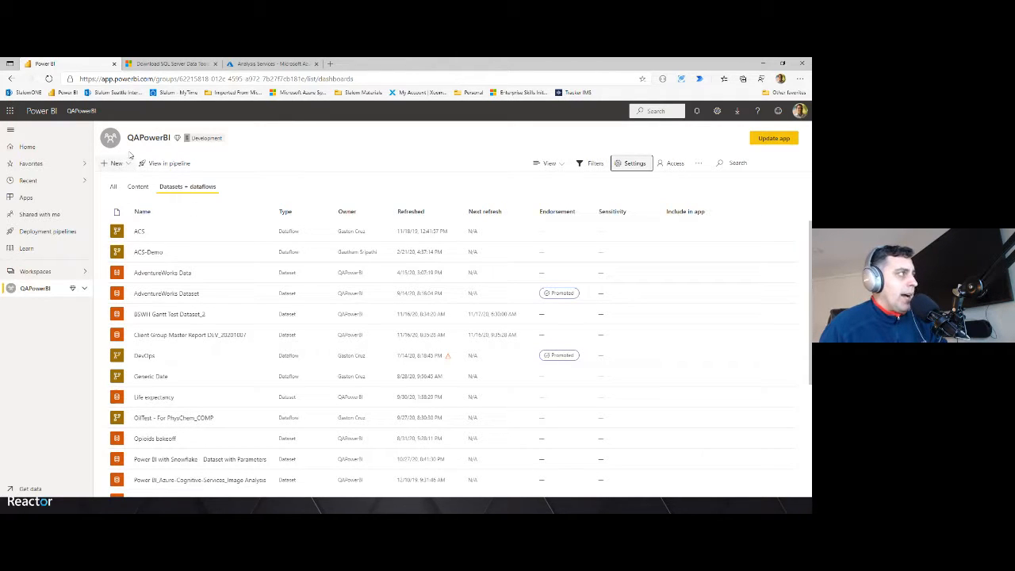
{"action": "left_click_drag", "start_coordinate": [128, 138], "coordinate": [173, 141]}
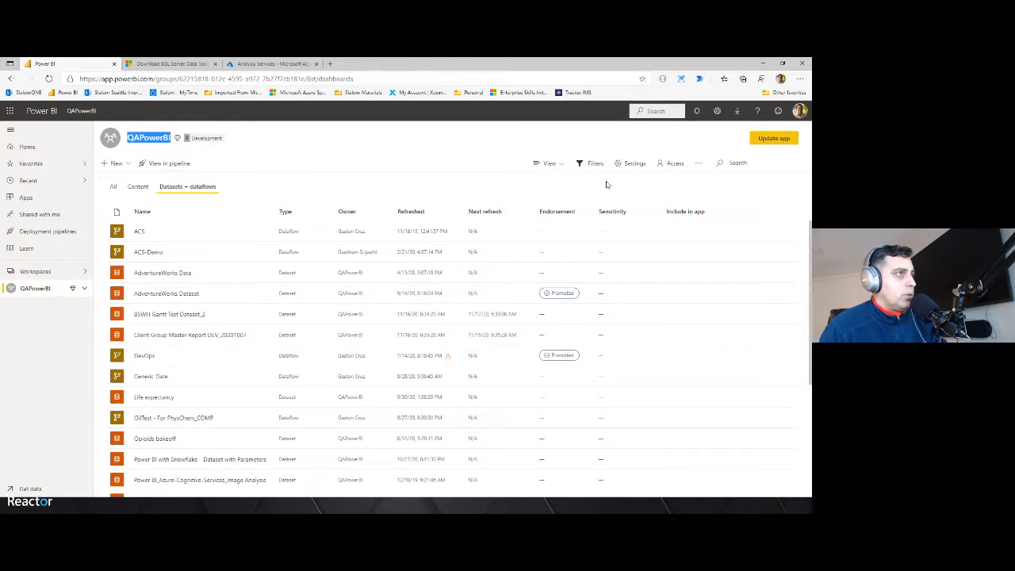
{"action": "left_click", "coordinate": [633, 166]}
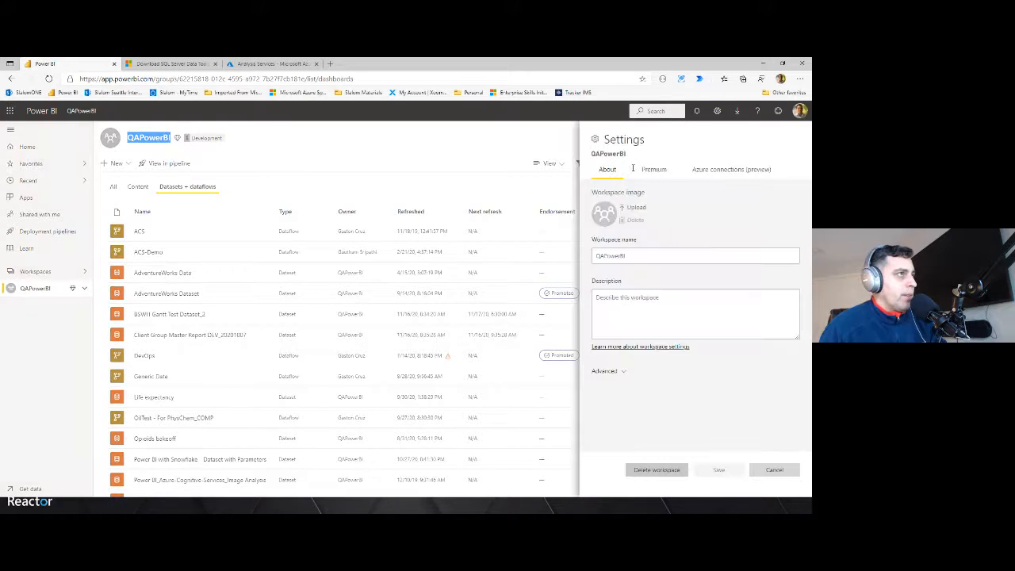
{"action": "left_click", "coordinate": [651, 170]}
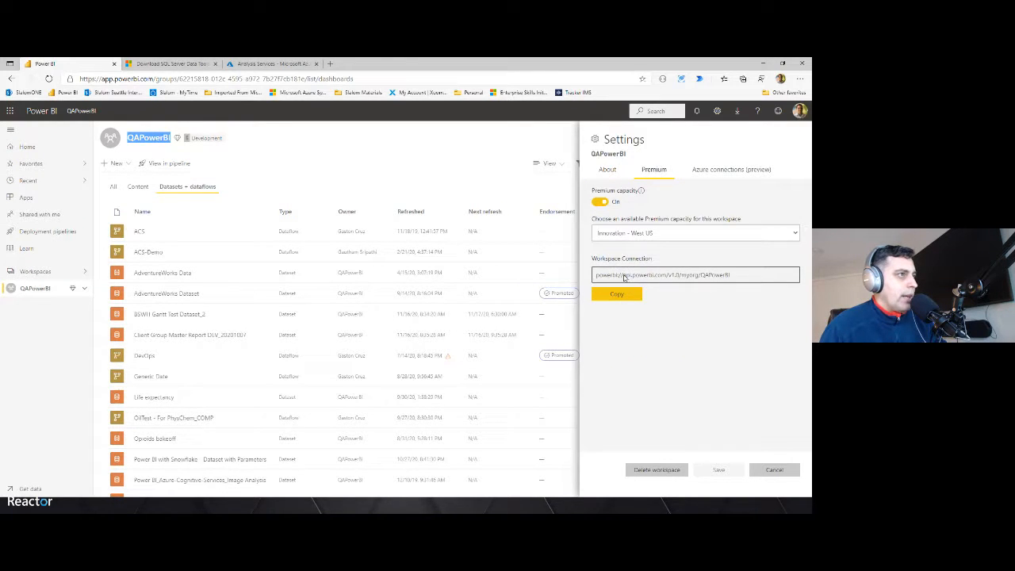
{"action": "left_click", "coordinate": [628, 295]}
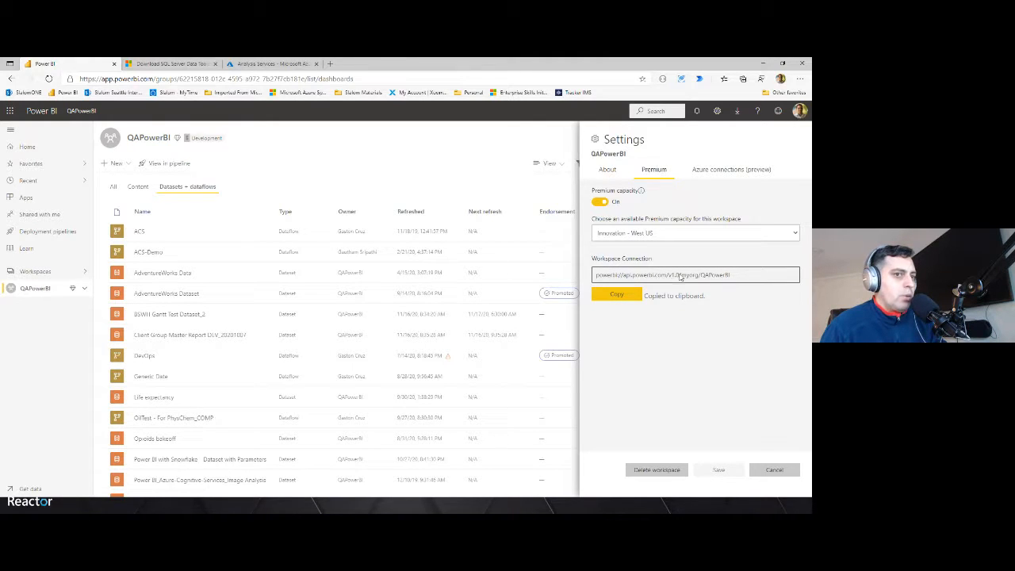
Set the deployment Server to powerbi://api.powerbi.com/v1.0/myorg/QAPowerBI and apply the project properties
{"action": "key", "text": "alt+Tab"}
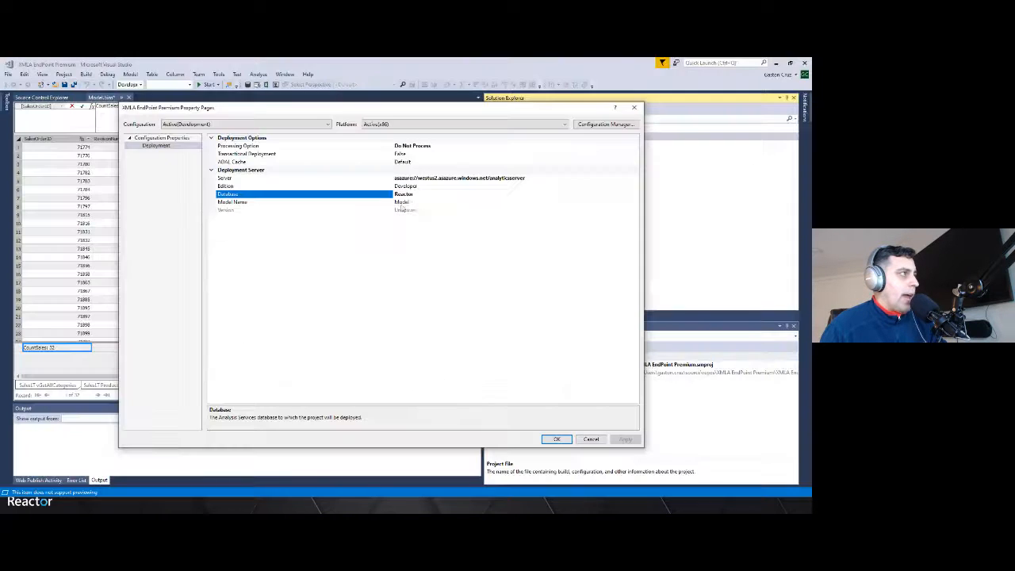
{"action": "left_click", "coordinate": [539, 178]}
{"action": "left_click_drag", "start_coordinate": [538, 178], "coordinate": [374, 180]}
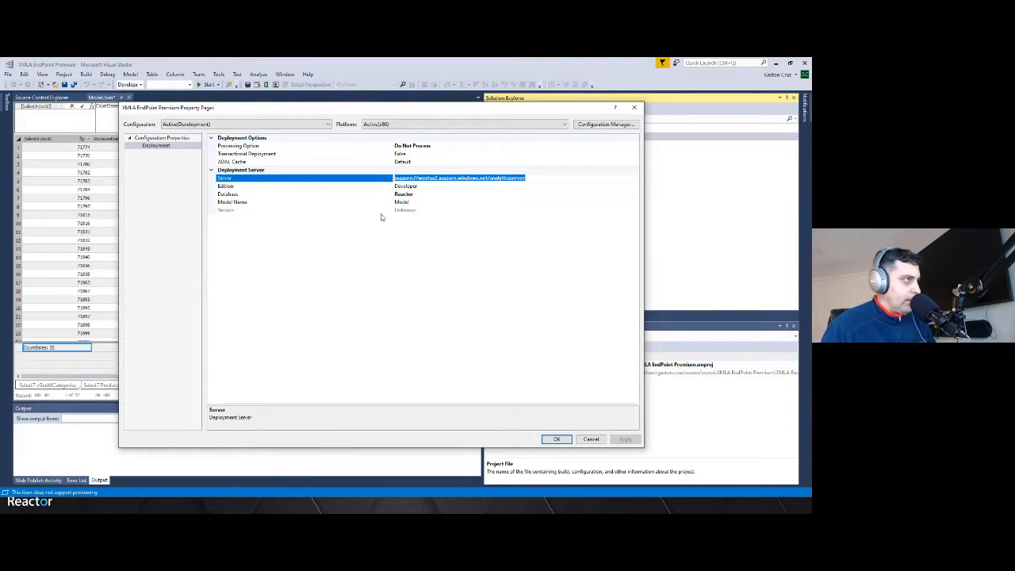
{"action": "key", "text": "ctrl+v"}
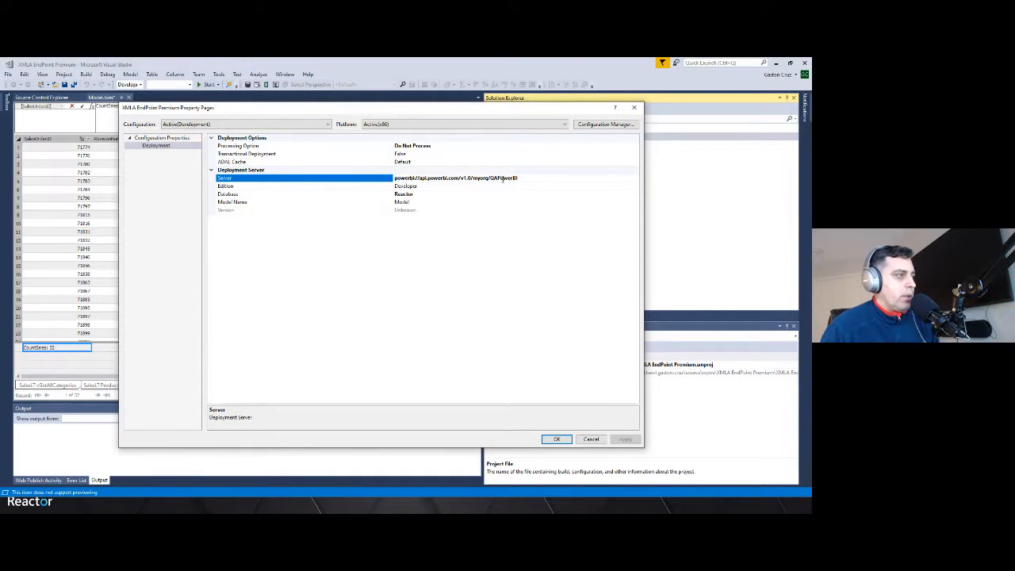
{"action": "left_click", "coordinate": [555, 439]}
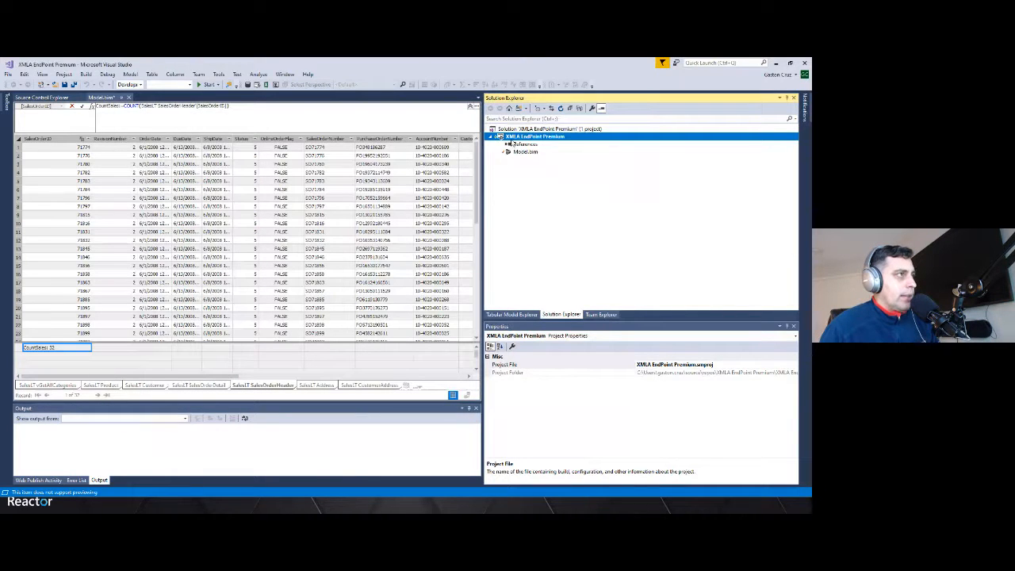
Deploy the project, signing in with the work account, and close the deployment dialog
{"action": "right_click", "coordinate": [513, 138]}
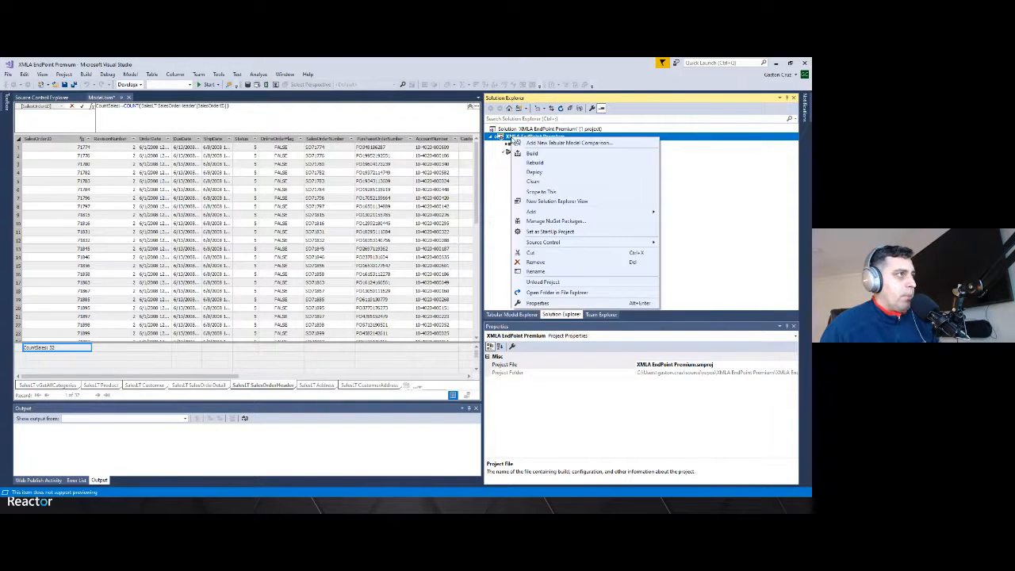
{"action": "left_click", "coordinate": [530, 172]}
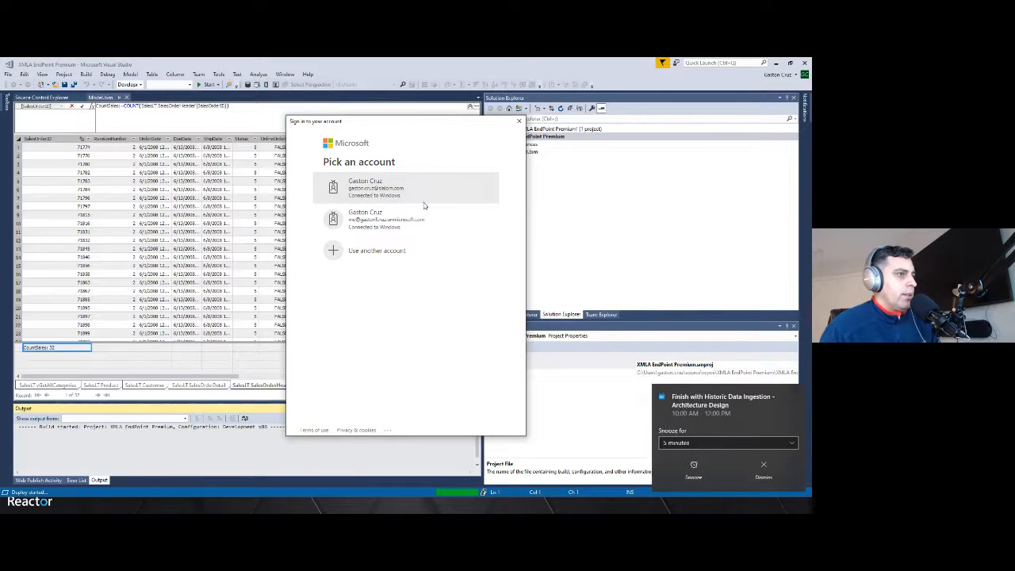
{"action": "left_click", "coordinate": [422, 201]}
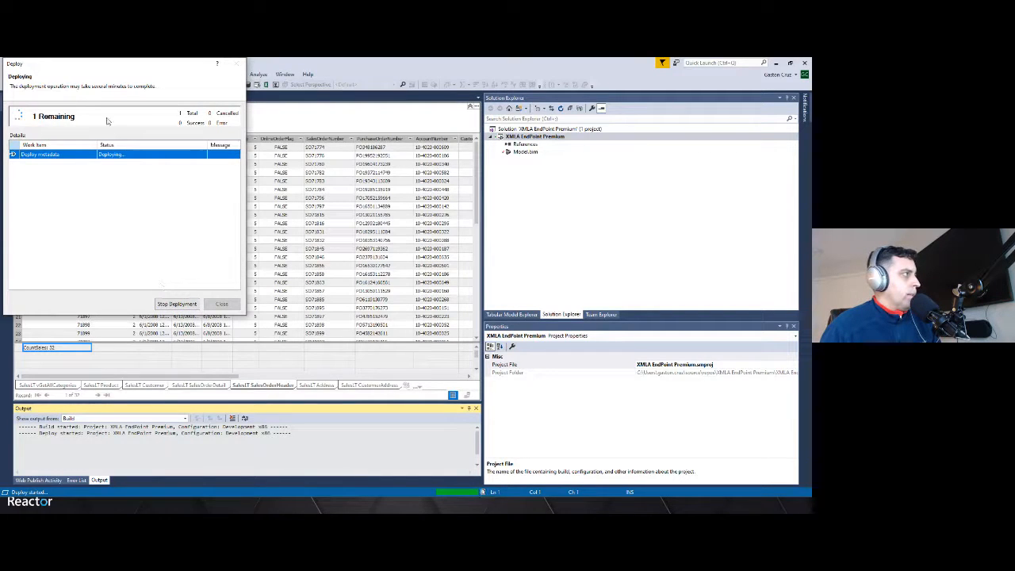
{"action": "left_click_drag", "start_coordinate": [105, 65], "coordinate": [199, 109]}
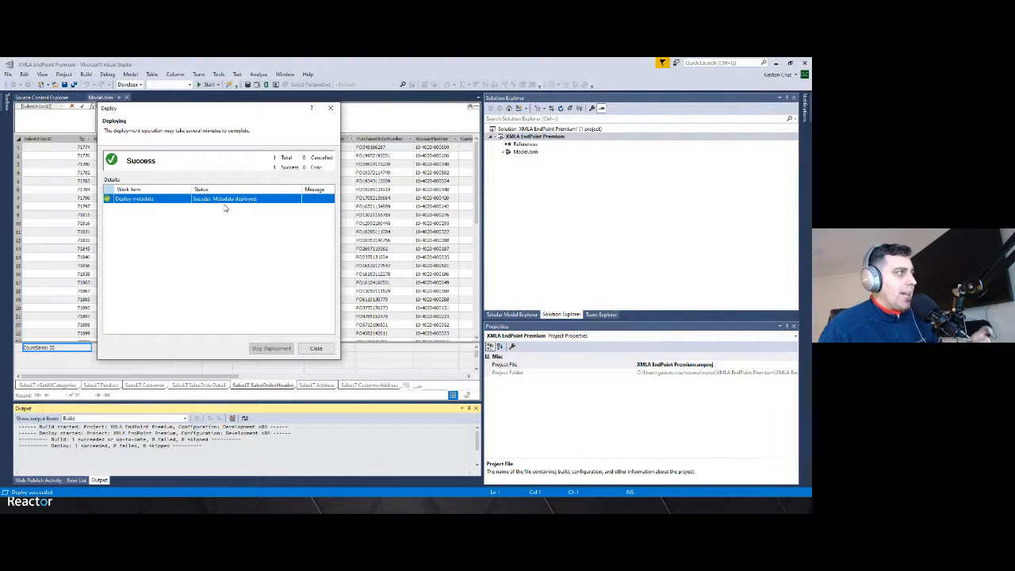
{"action": "left_click", "coordinate": [314, 348]}
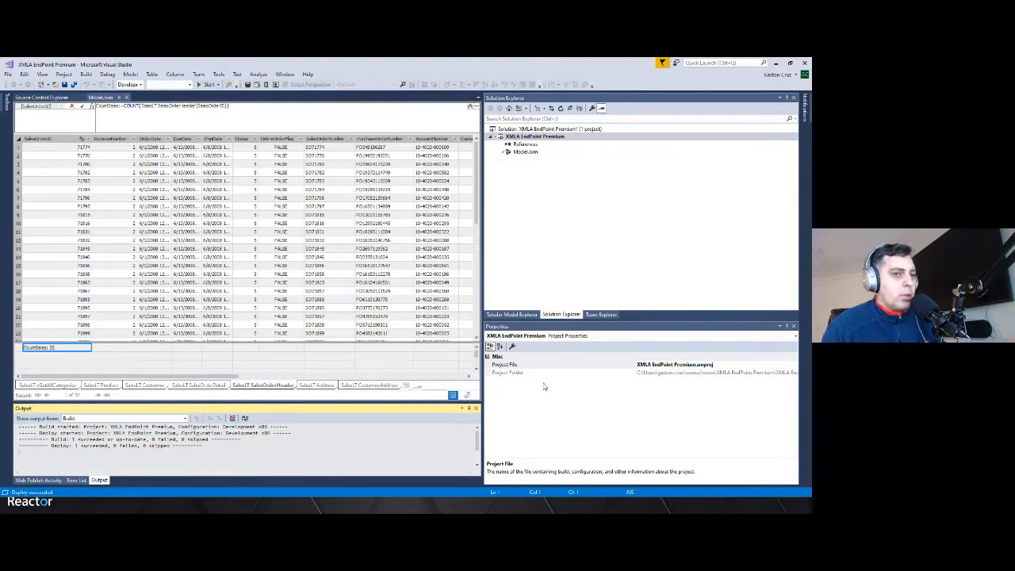
In the Power BI workspace, close the settings pane and refresh the Reactor dataset now
{"action": "key", "text": "alt+Tab"}
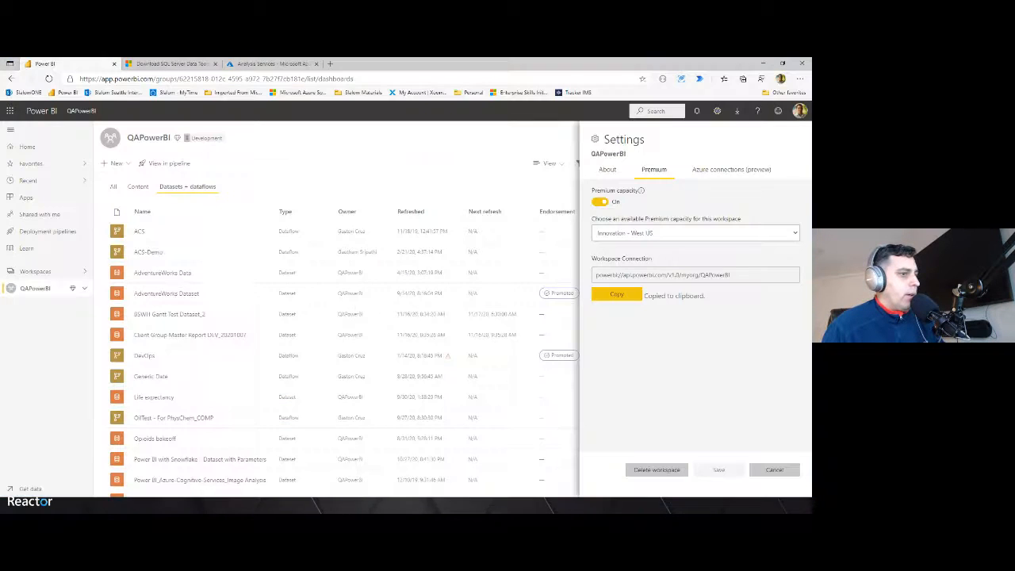
{"action": "left_click", "coordinate": [774, 469]}
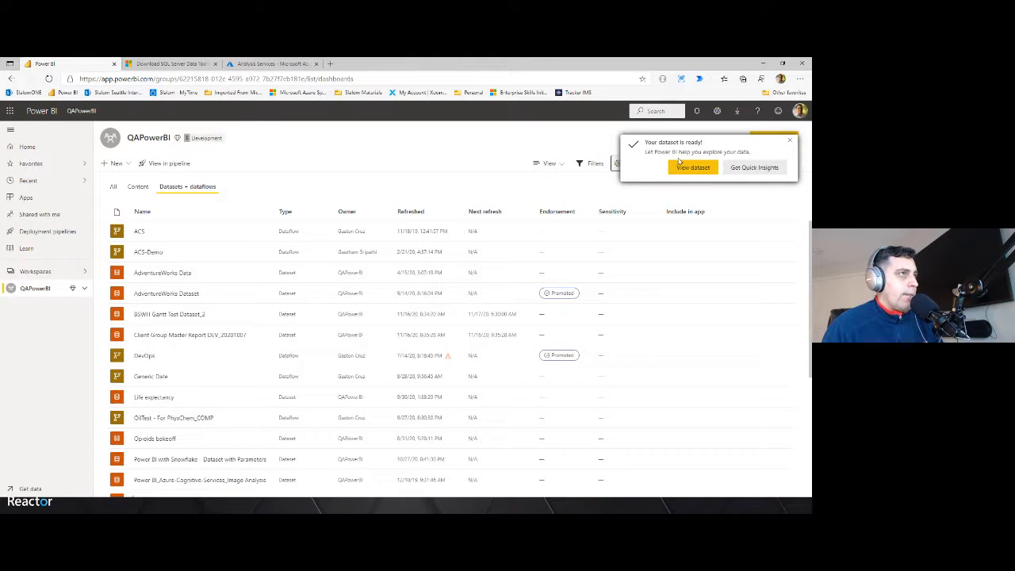
{"action": "left_click", "coordinate": [789, 142]}
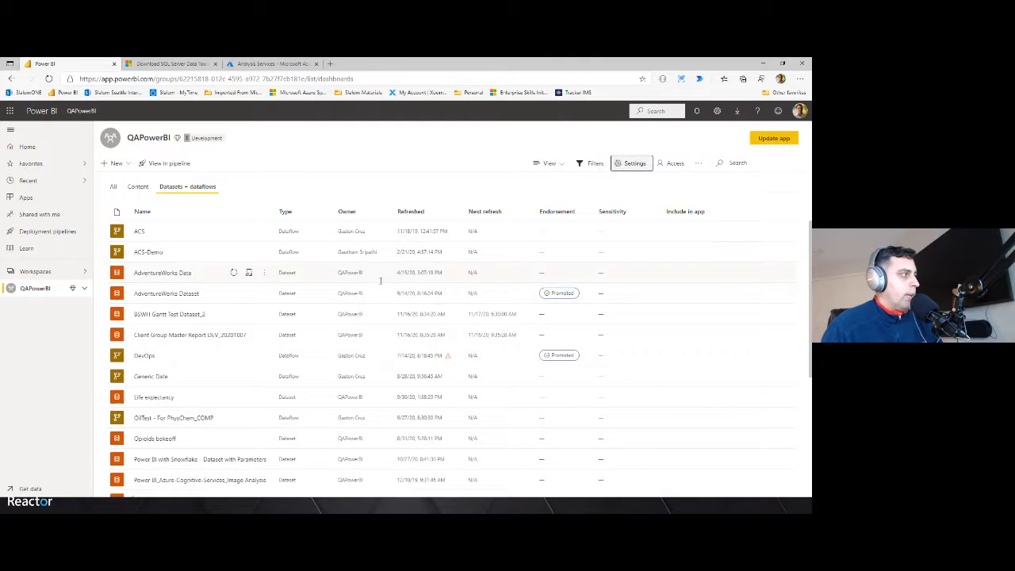
{"action": "scroll", "coordinate": [324, 315], "scroll_direction": "down", "scroll_amount": 3}
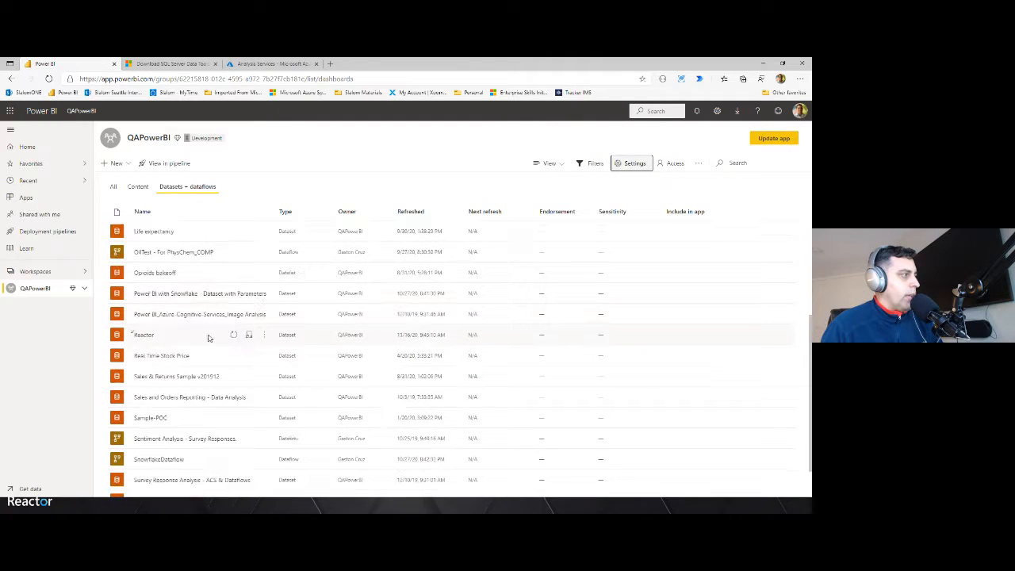
{"action": "double_click", "coordinate": [143, 335]}
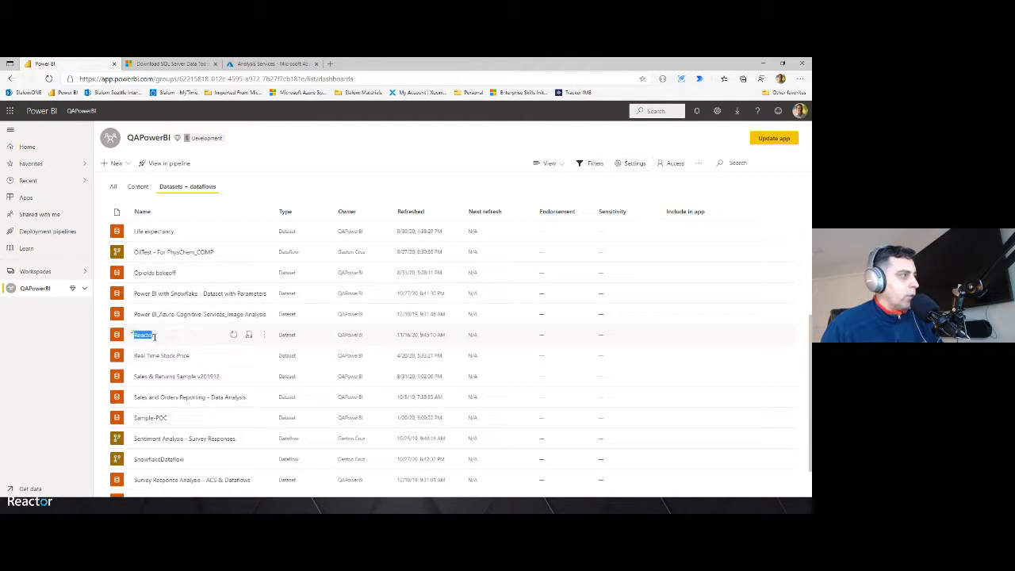
{"action": "left_click", "coordinate": [264, 335]}
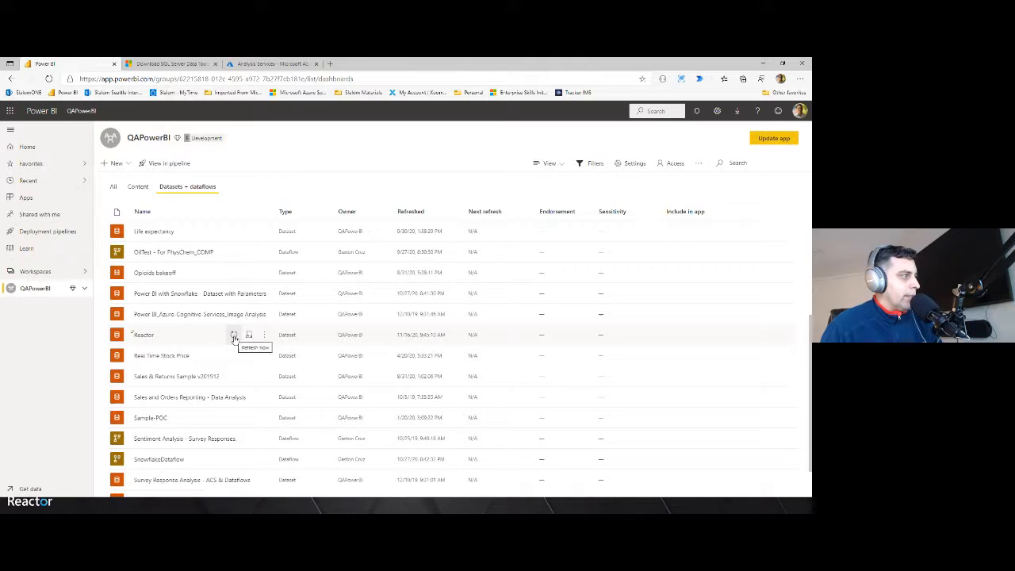
{"action": "left_click", "coordinate": [234, 336]}
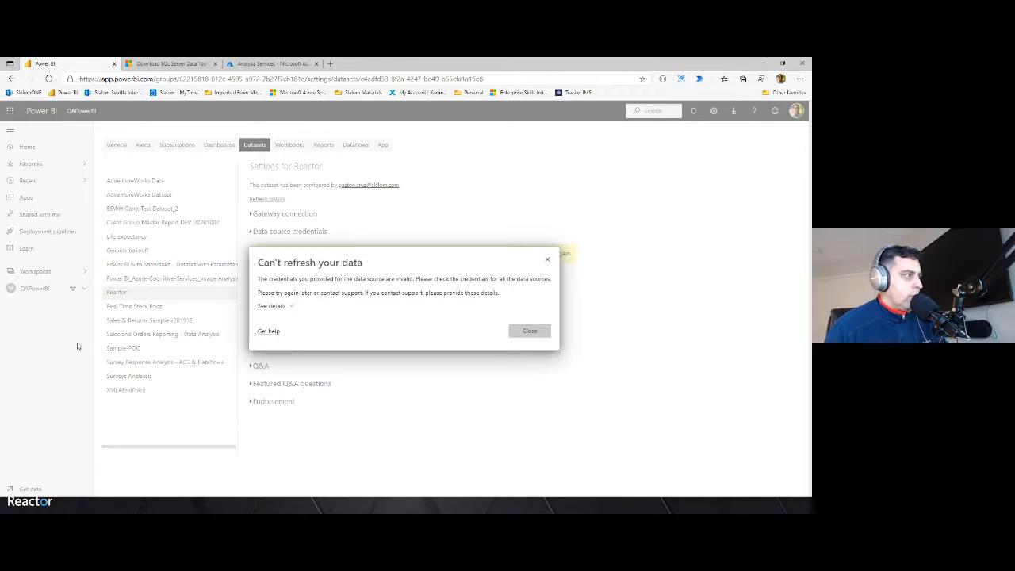
Expand the refresh error's details, then close the message
{"action": "left_click_drag", "start_coordinate": [344, 278], "coordinate": [508, 279]}
{"action": "left_click", "coordinate": [292, 308]}
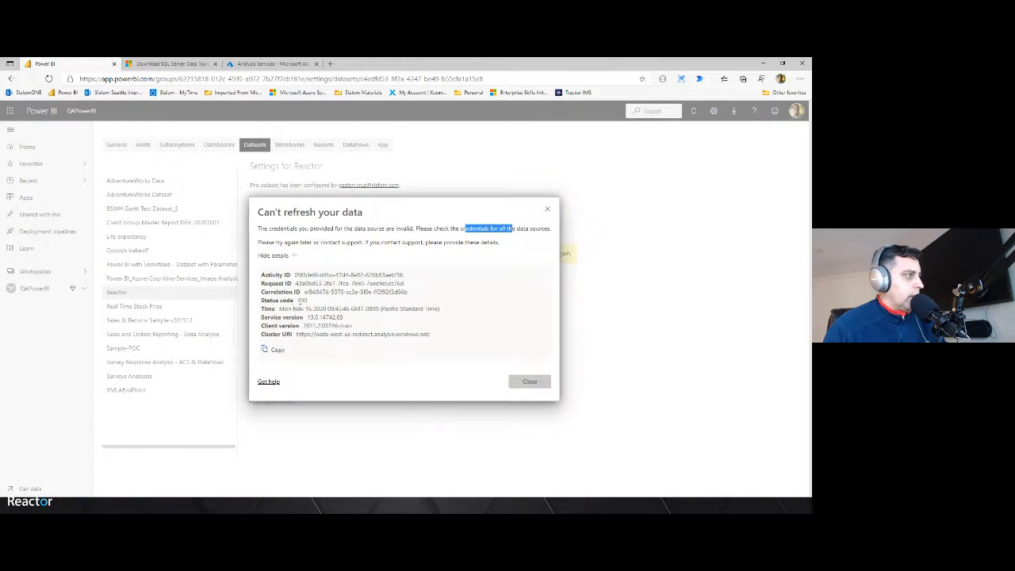
{"action": "left_click", "coordinate": [529, 381]}
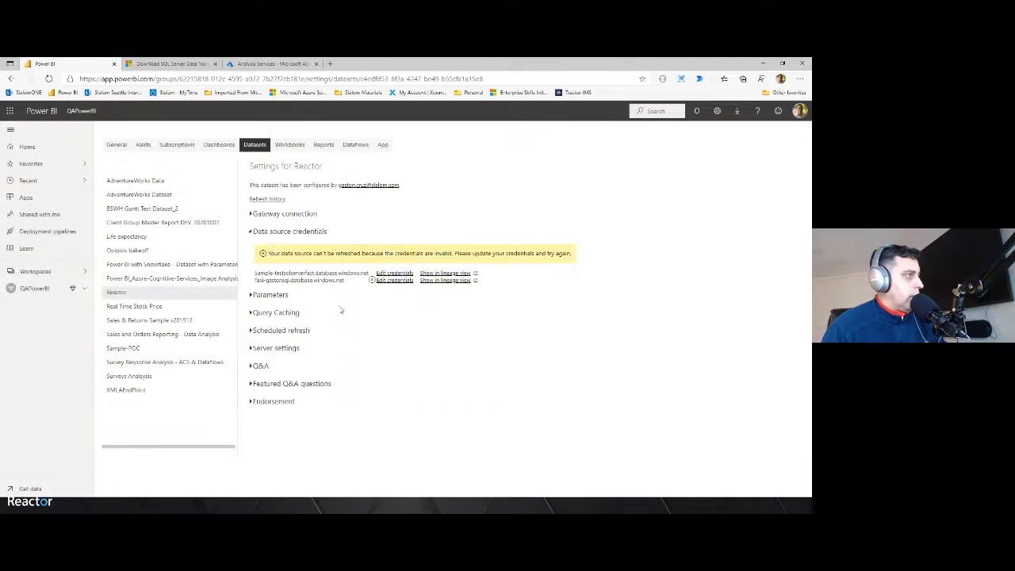
Edit the credentials of the Taxi database data source and try signing in with the saved credentials
{"action": "left_click", "coordinate": [390, 281]}
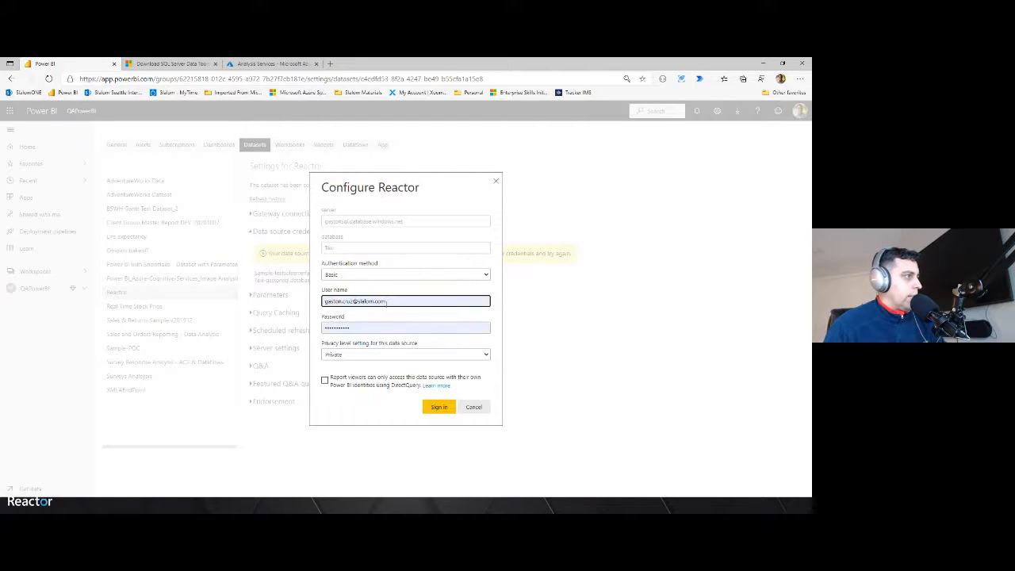
{"action": "left_click", "coordinate": [439, 407]}
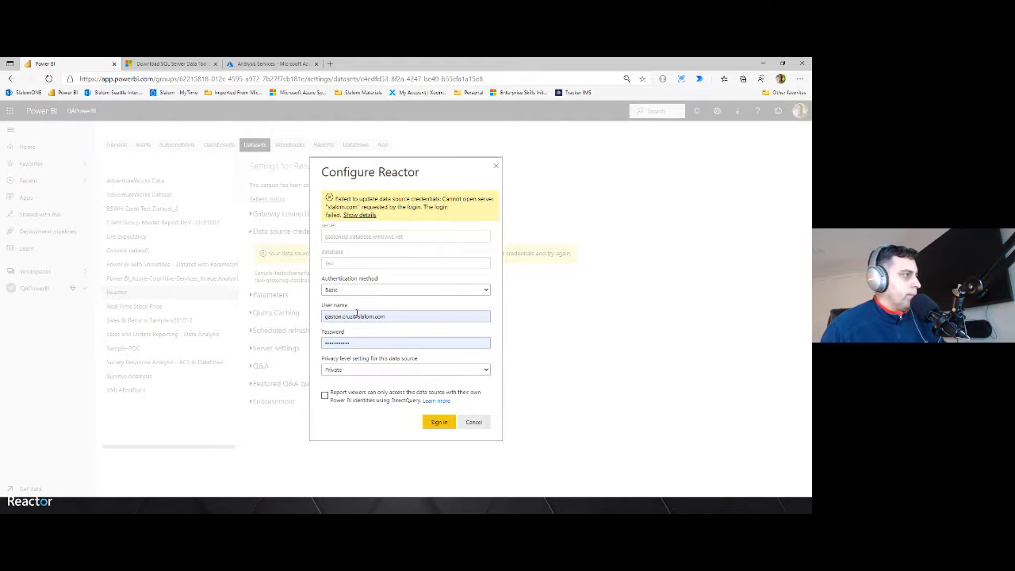
Set the authentication method to Basic, enter the database user name and password, and try signing in
{"action": "left_click", "coordinate": [340, 290]}
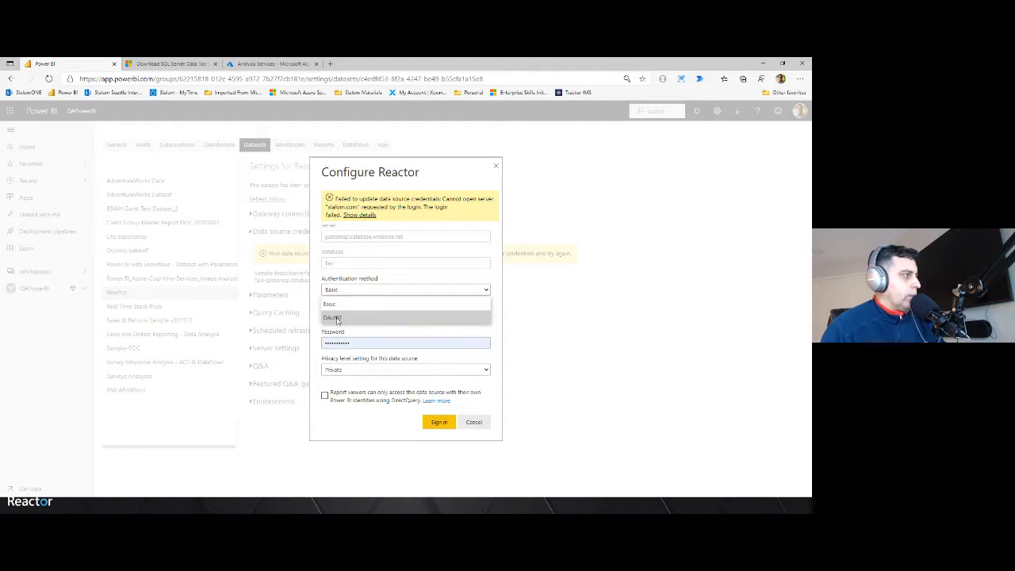
{"action": "left_click", "coordinate": [329, 304]}
{"action": "key", "text": "Tab"}
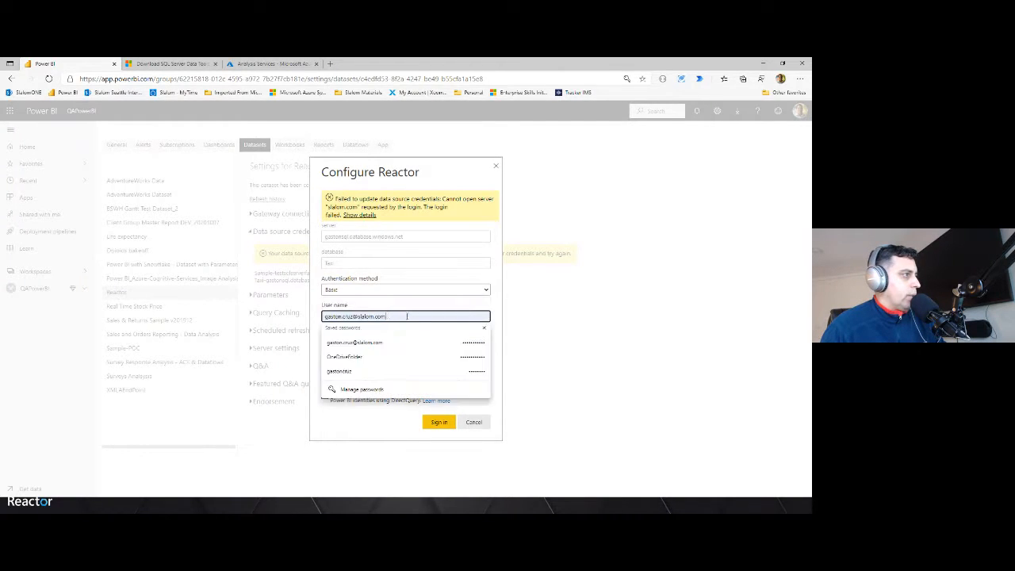
{"action": "type", "text": "gaston"}
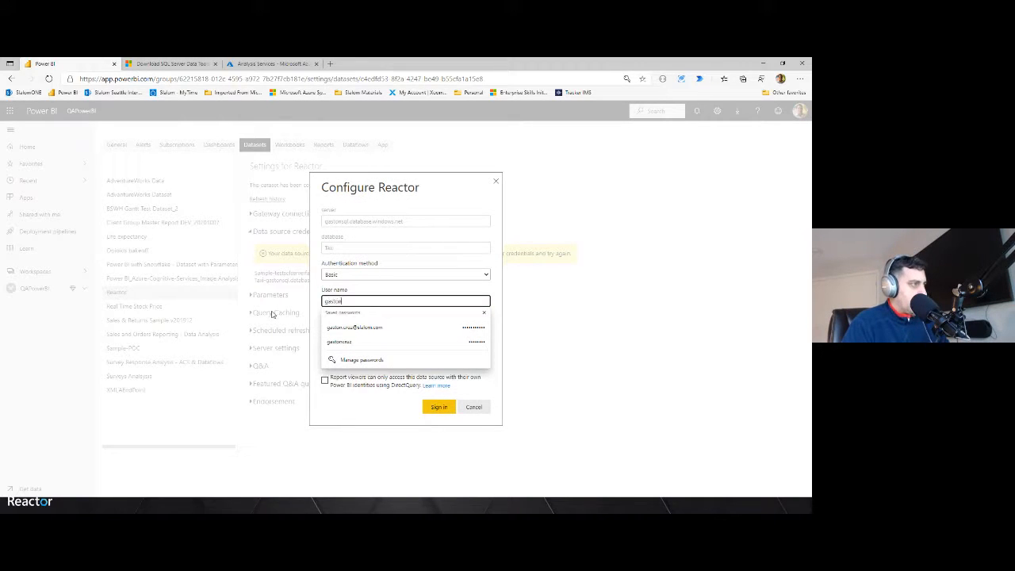
{"action": "key", "text": "Tab"}
{"action": "type", "text": "***"}
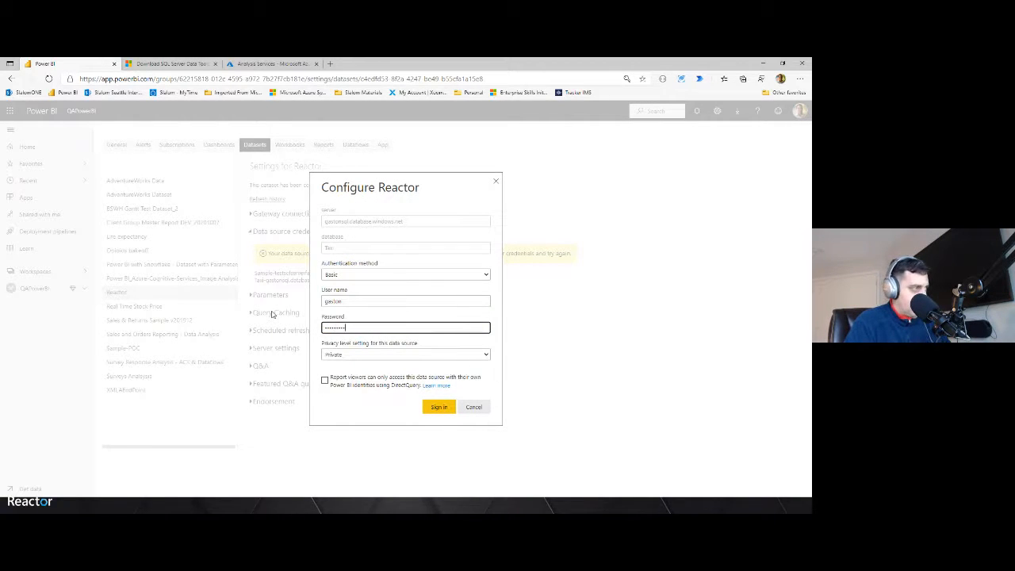
{"action": "type", "text": "******"}
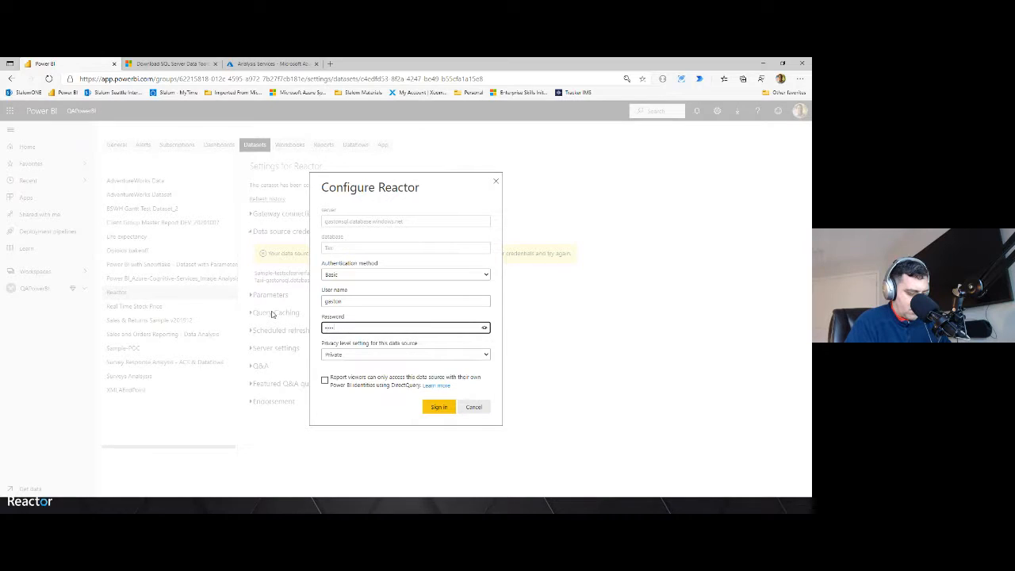
{"action": "type", "text": "**"}
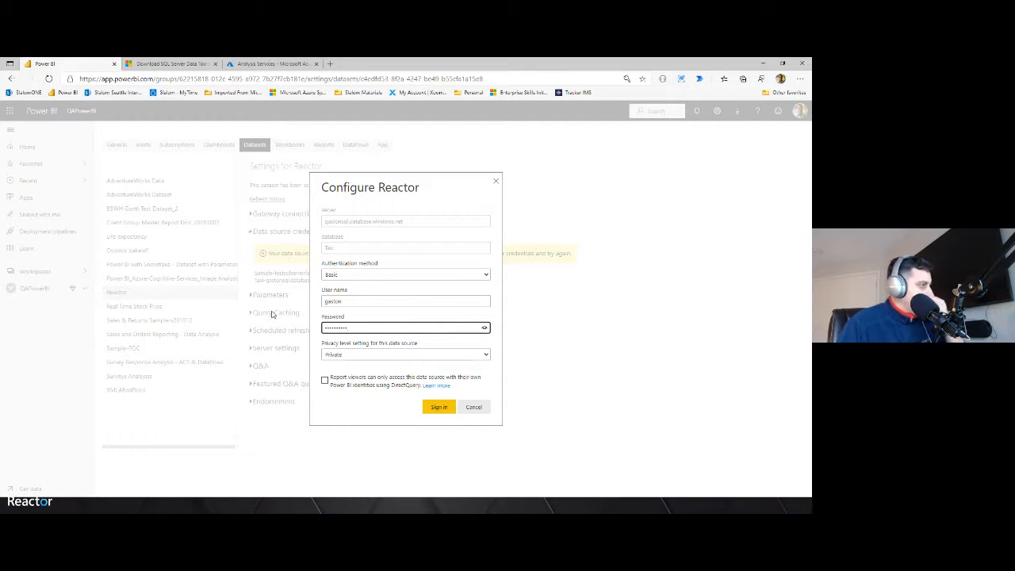
{"action": "left_click", "coordinate": [439, 409]}
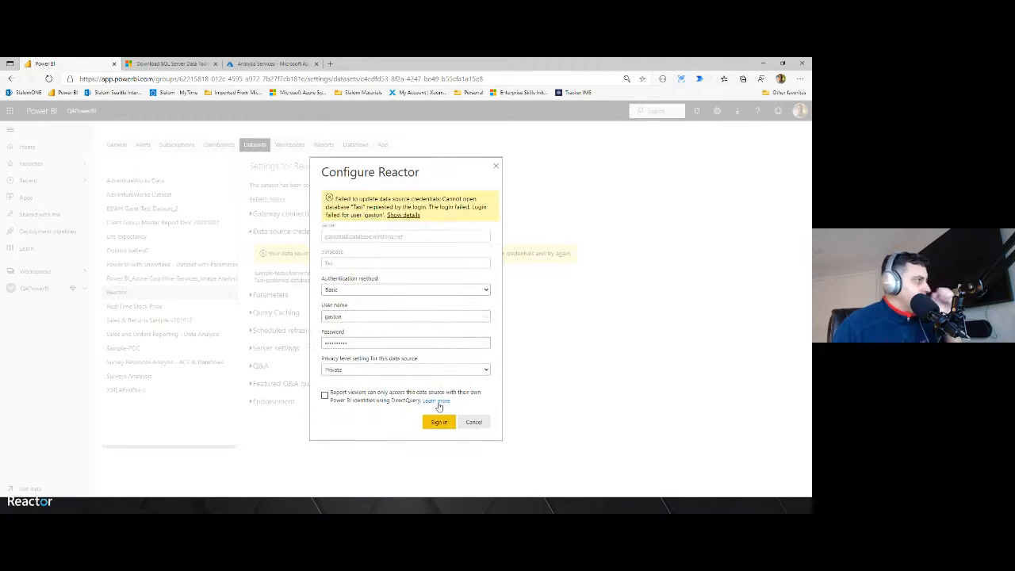
Switch the authentication method to OAuth2, try signing in, and close the sign-in window
{"action": "left_click", "coordinate": [380, 291]}
{"action": "left_click", "coordinate": [333, 316]}
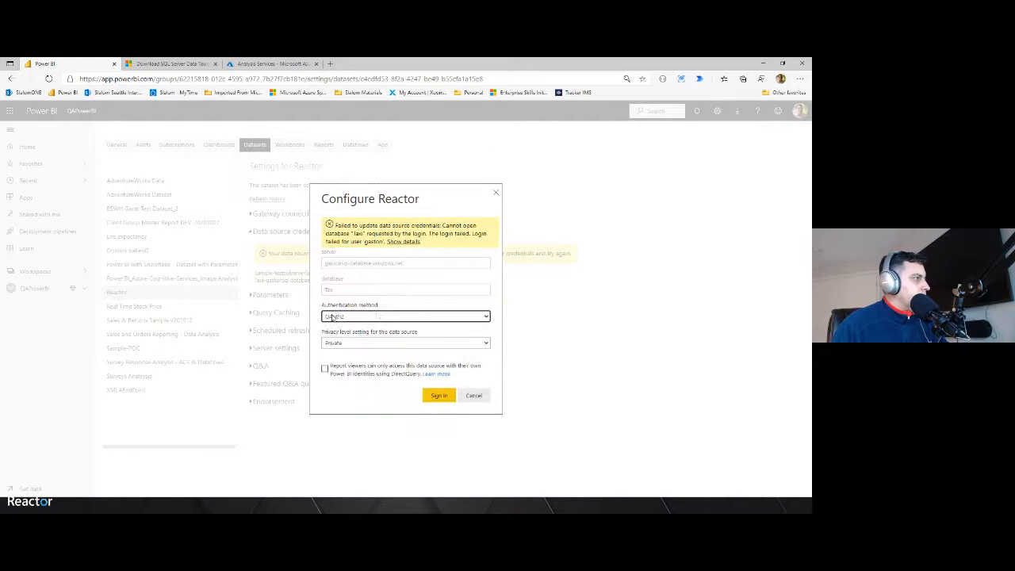
{"action": "left_click", "coordinate": [438, 395]}
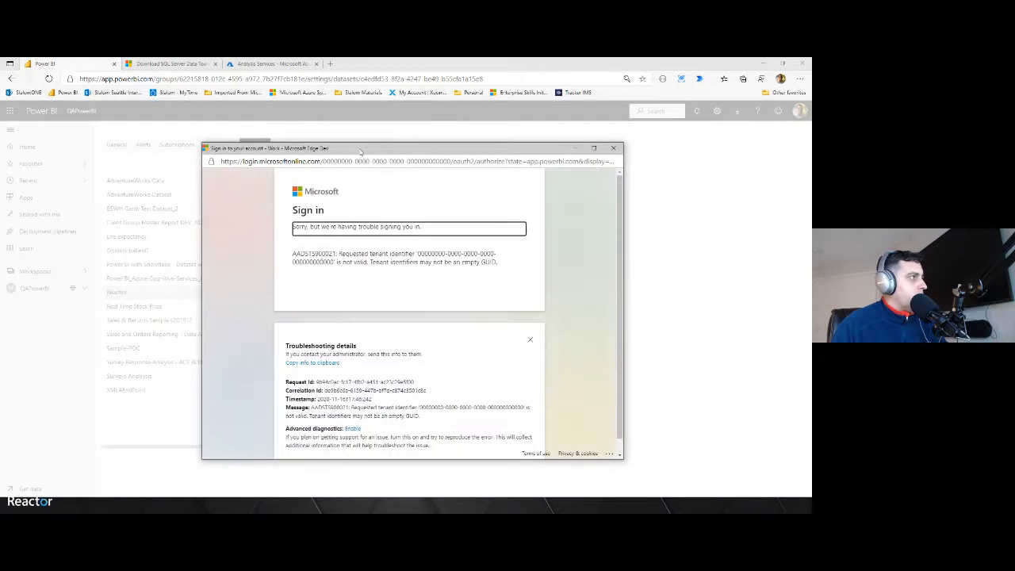
{"action": "left_click", "coordinate": [628, 148]}
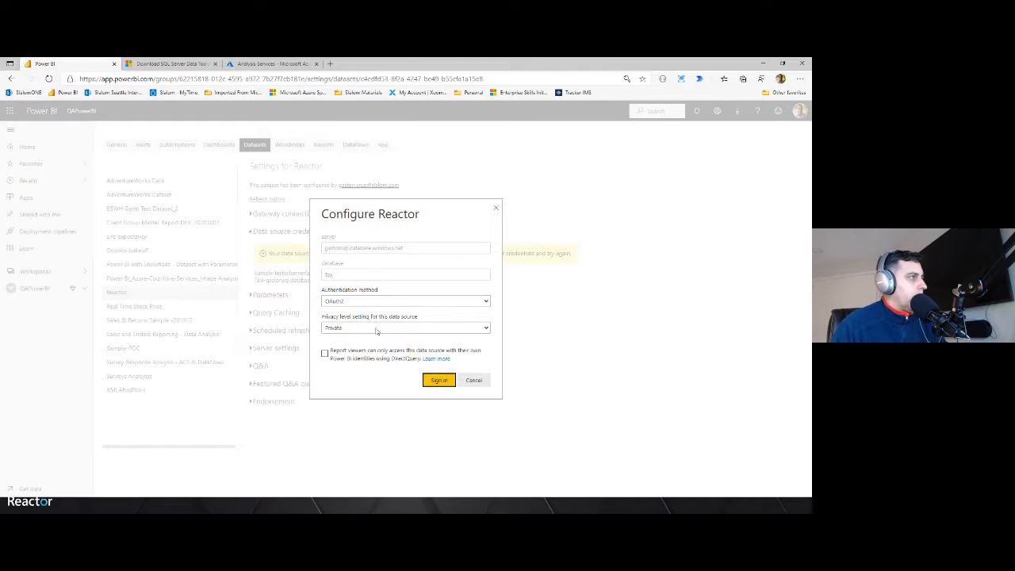
Retry the OAuth2 sign-in, close the sign-in window, and cancel the credentials dialog
{"action": "left_click", "coordinate": [372, 300]}
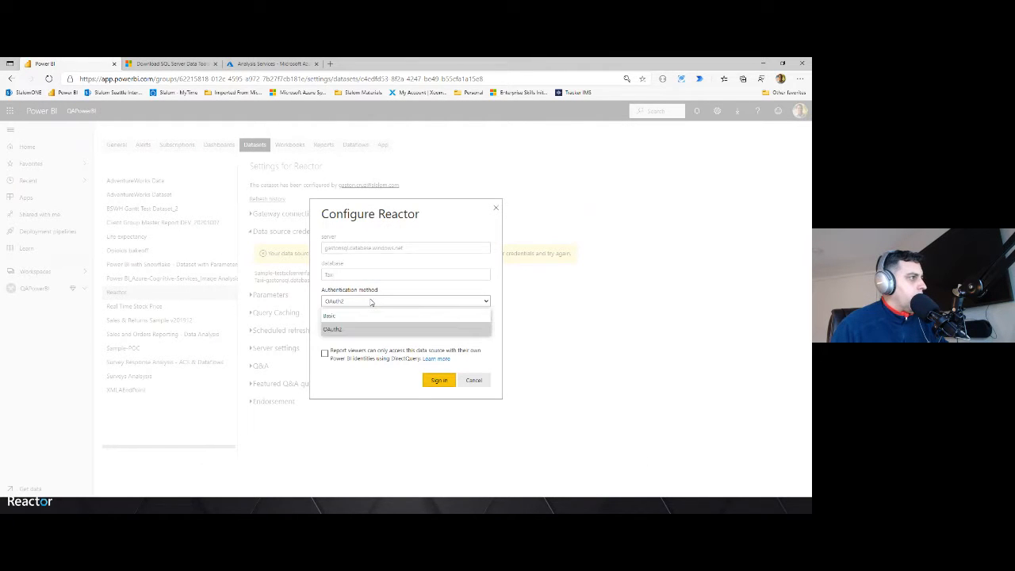
{"action": "left_click", "coordinate": [359, 329]}
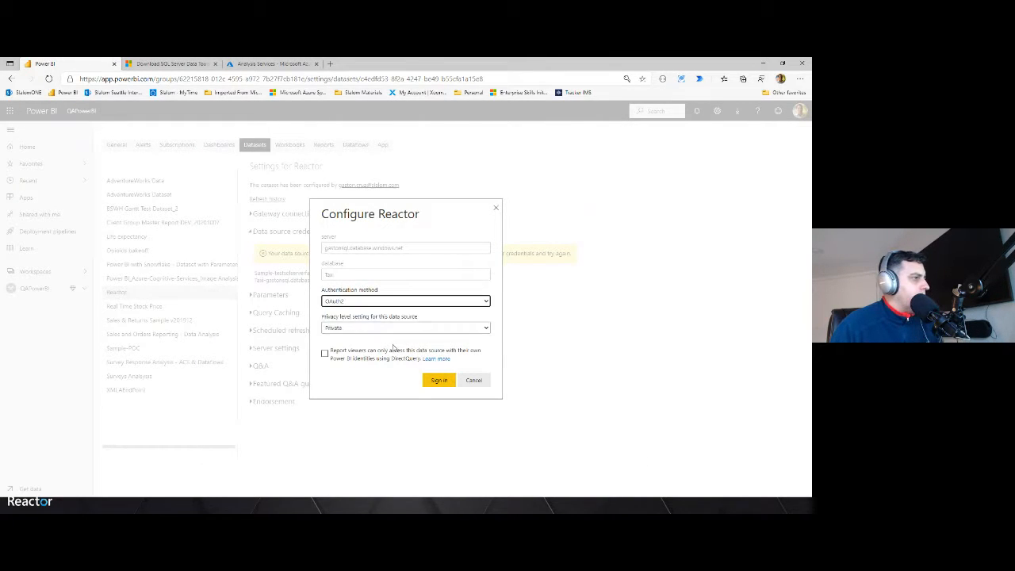
{"action": "left_click", "coordinate": [439, 381]}
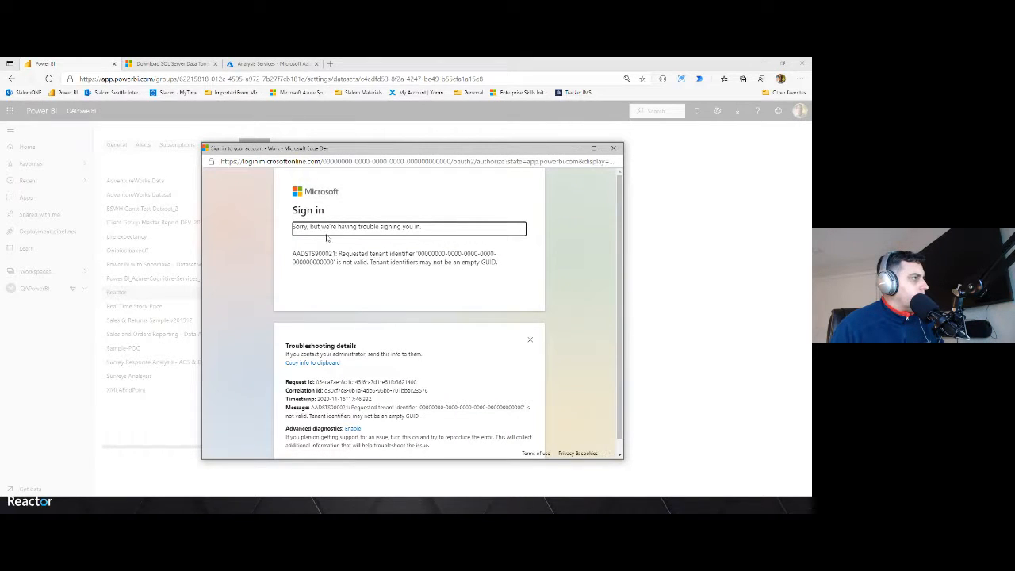
{"action": "left_click_drag", "start_coordinate": [338, 226], "coordinate": [454, 221]}
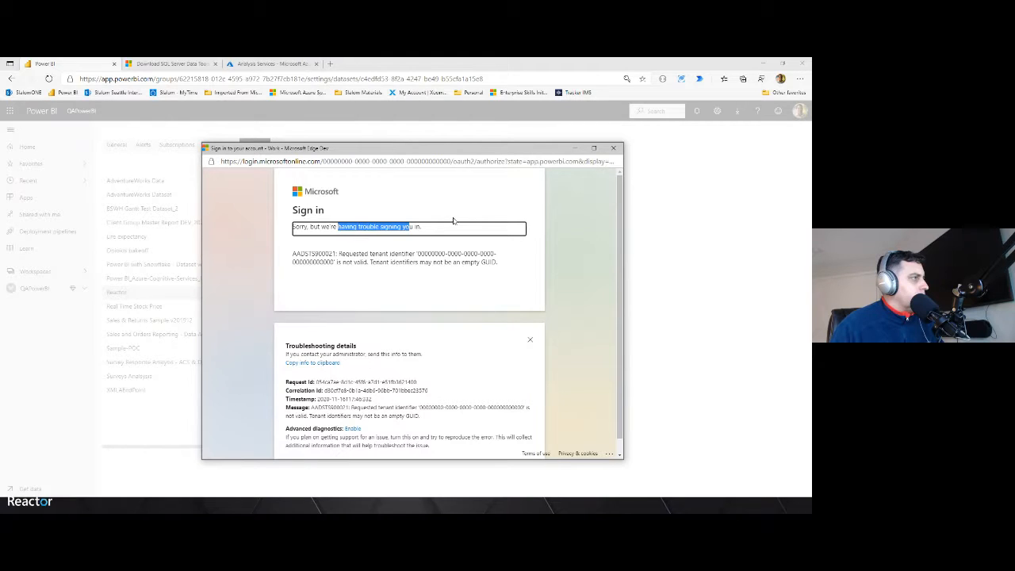
{"action": "left_click", "coordinate": [614, 147]}
{"action": "left_click", "coordinate": [474, 381]}
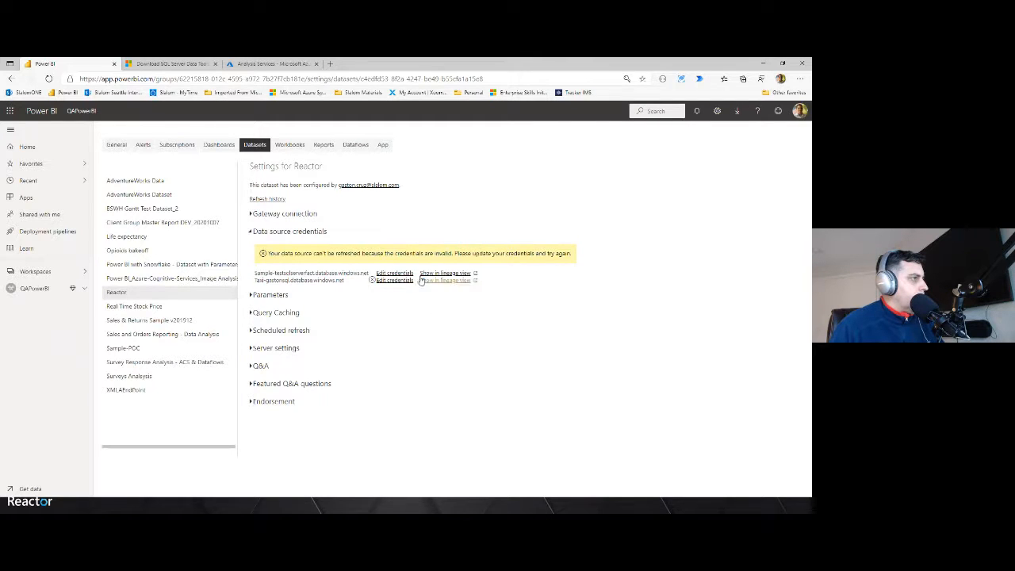
Reopen the Taxi data source credentials, retry the Basic sign-in, show the error details, and cancel
{"action": "left_click_drag", "start_coordinate": [266, 280], "coordinate": [294, 281]}
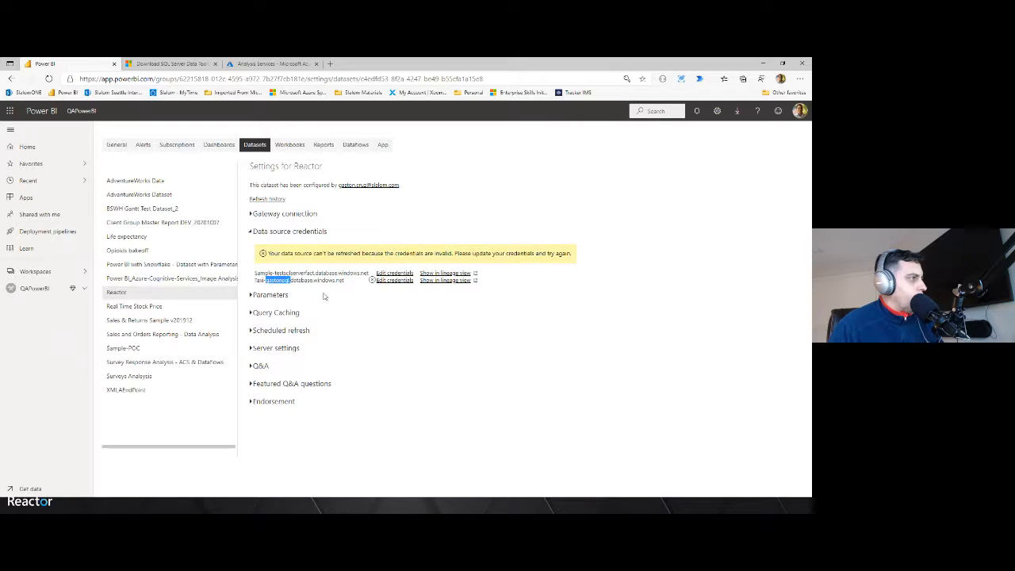
{"action": "left_click", "coordinate": [394, 281]}
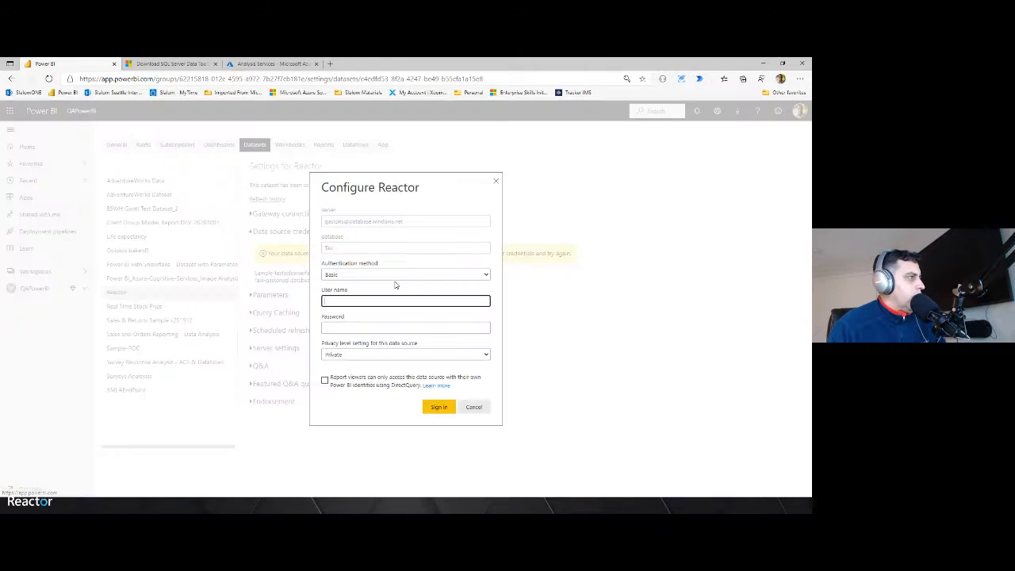
{"action": "left_click", "coordinate": [435, 406]}
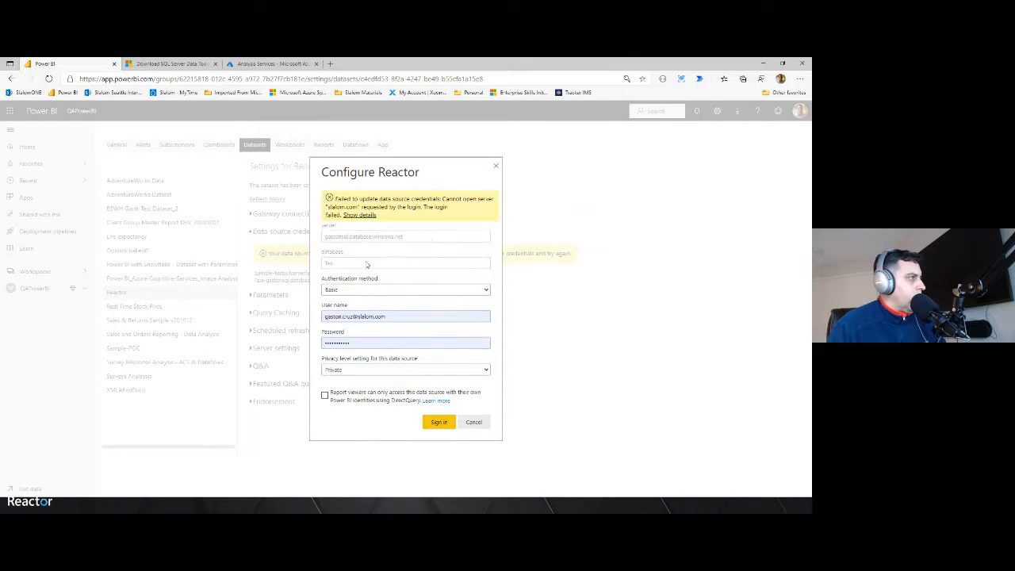
{"action": "left_click", "coordinate": [361, 215]}
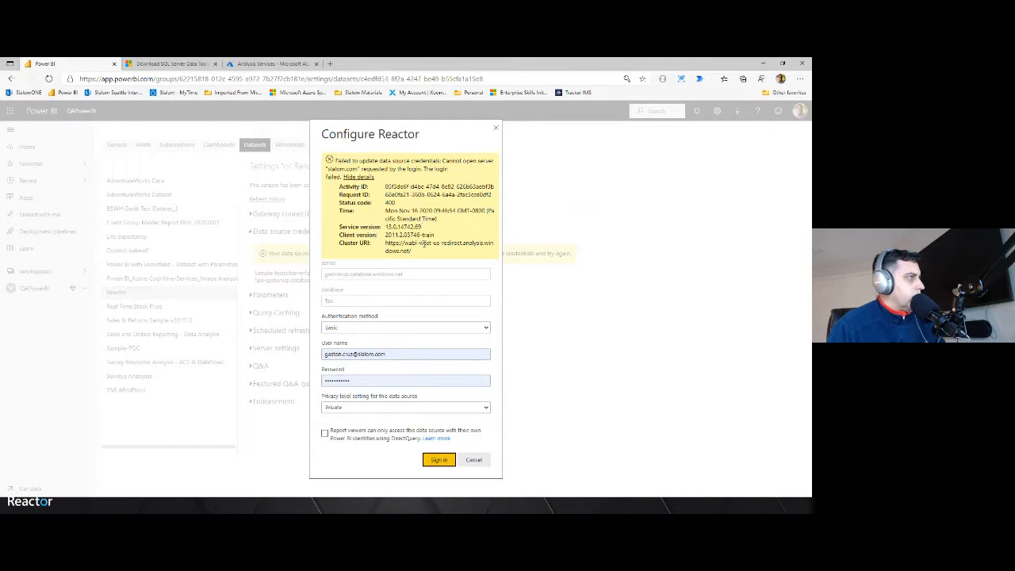
{"action": "left_click_drag", "start_coordinate": [438, 245], "coordinate": [458, 244]}
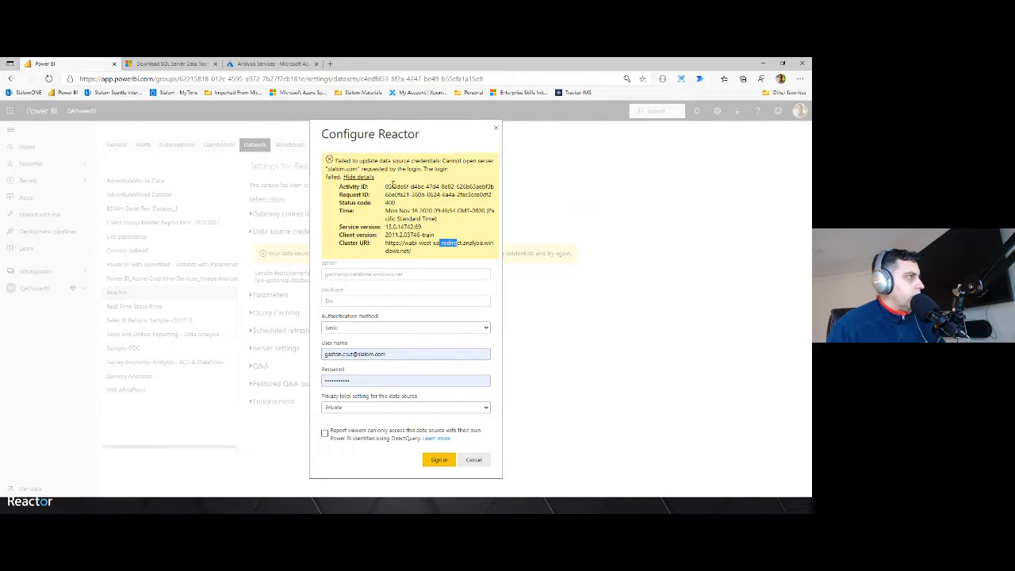
{"action": "left_click", "coordinate": [474, 460]}
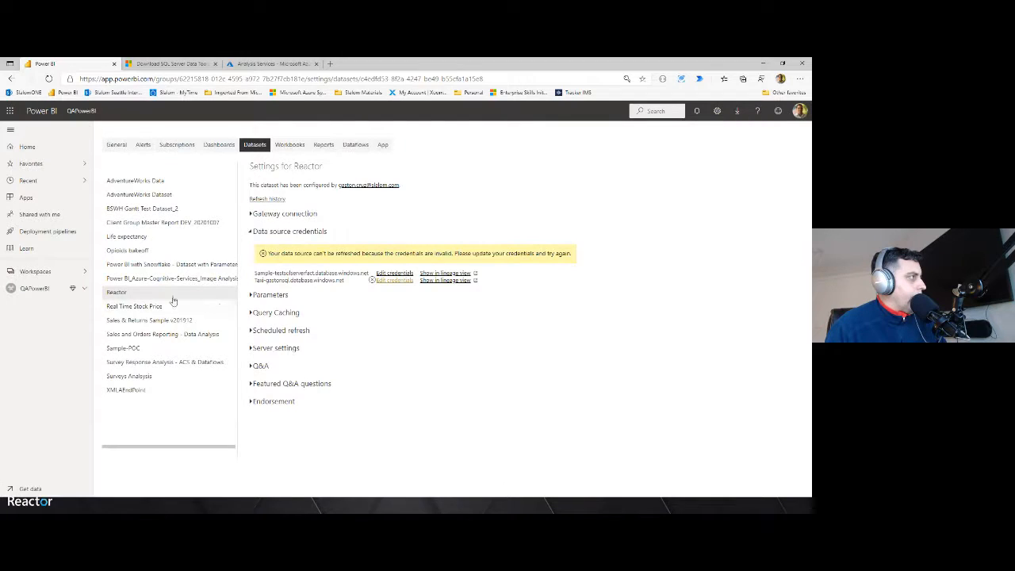
Open the XMLAEndPoint dataset settings, then return to the Reactor dataset settings
{"action": "left_click", "coordinate": [127, 390]}
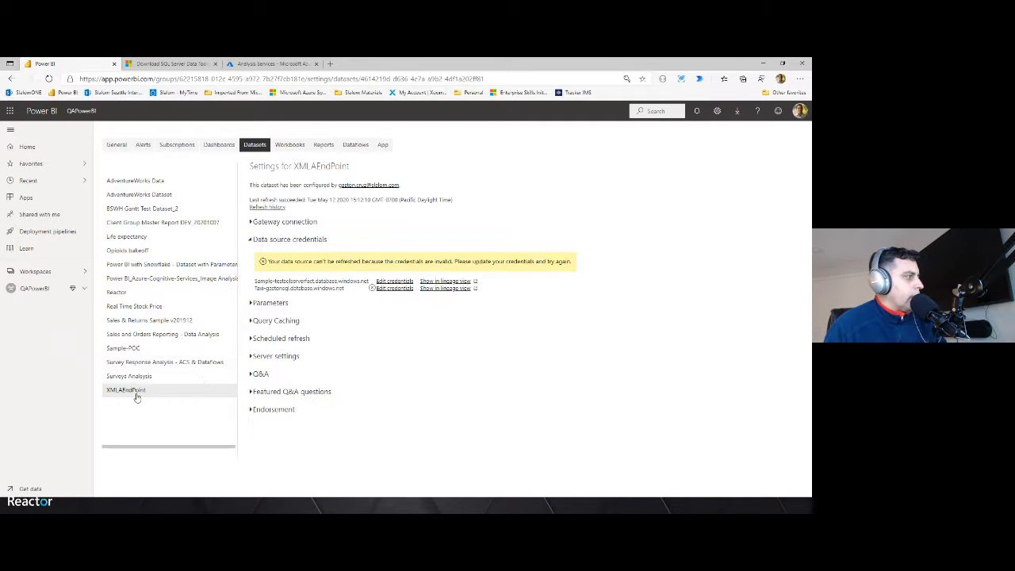
{"action": "left_click", "coordinate": [119, 295]}
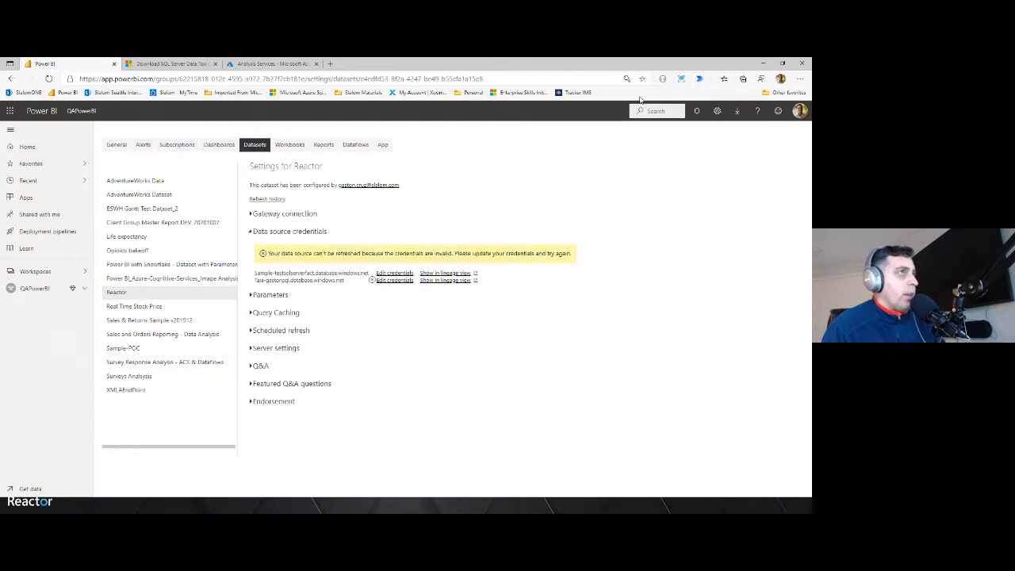
Minimize the browser, dismiss the meeting reminder, and switch to Power BI Desktop
{"action": "left_click", "coordinate": [762, 62]}
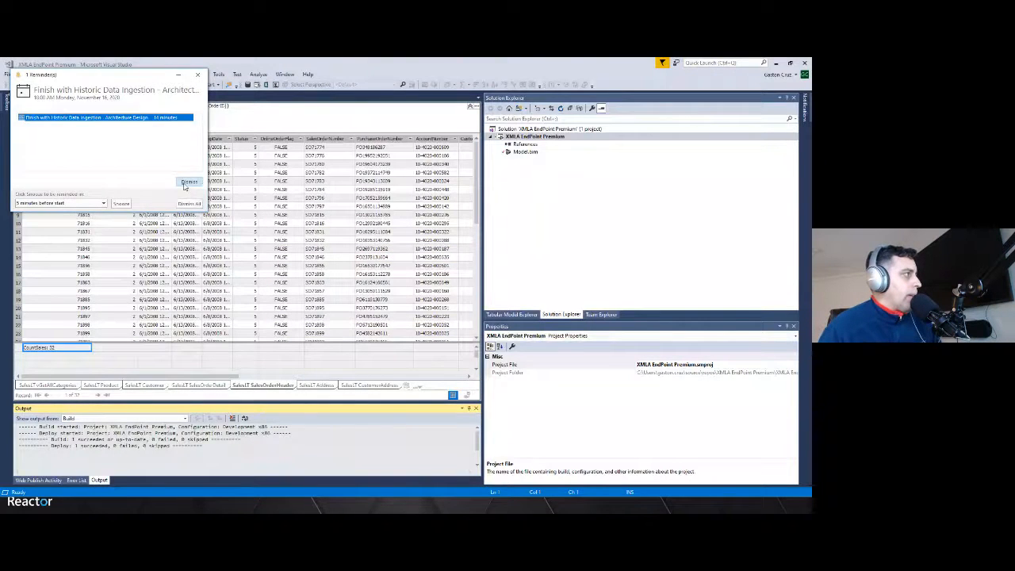
{"action": "left_click", "coordinate": [188, 183]}
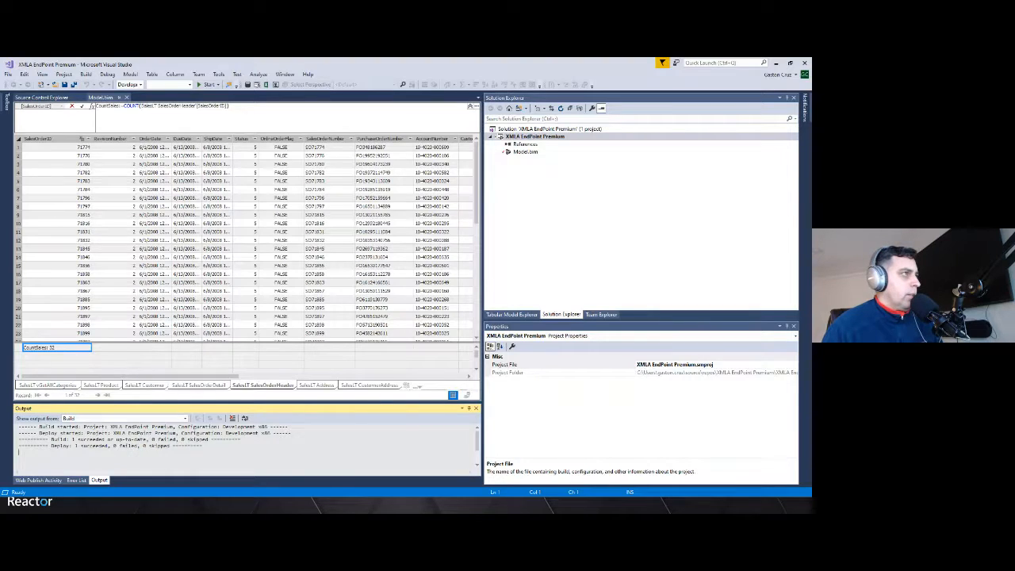
{"action": "left_click", "coordinate": [286, 505]}
{"action": "left_click", "coordinate": [714, 135]}
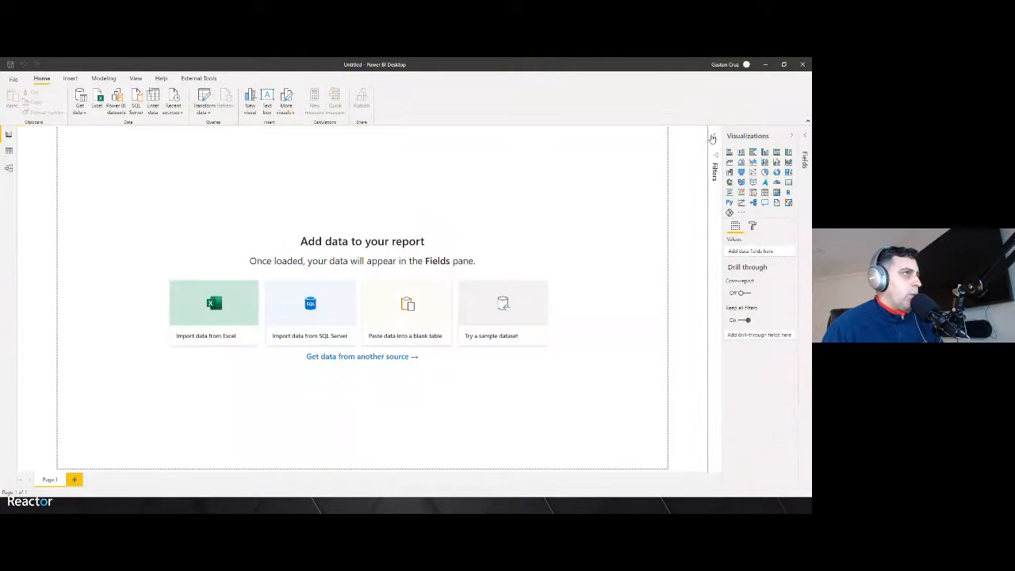
Try to get data from Power BI datasets and close the live-connection message
{"action": "left_click", "coordinate": [83, 116]}
{"action": "left_click", "coordinate": [90, 156]}
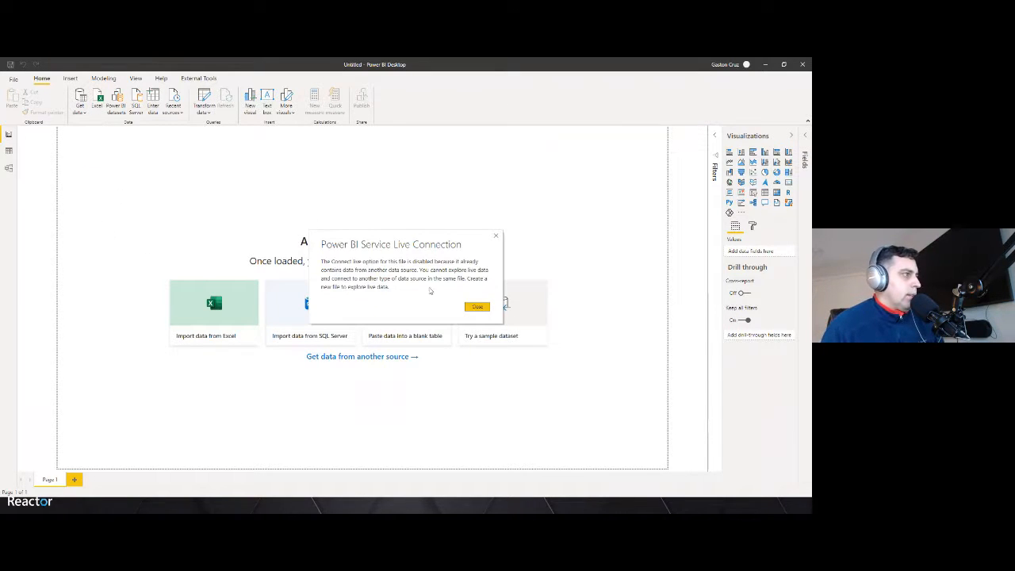
{"action": "left_click", "coordinate": [477, 307]}
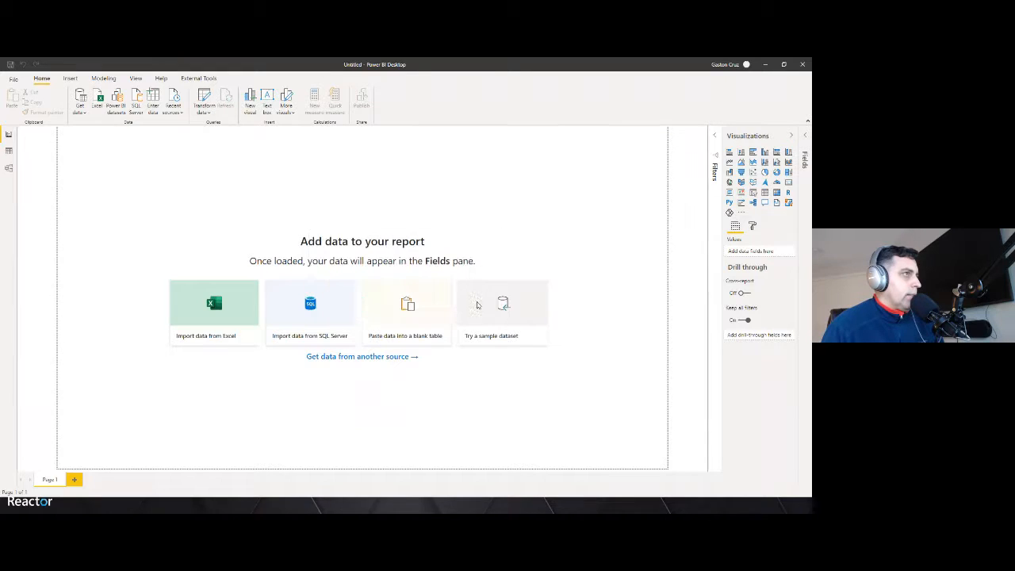
Start a new blank Power BI Desktop report and dismiss the pending-changes notice
{"action": "left_click", "coordinate": [15, 82]}
{"action": "left_click", "coordinate": [18, 94]}
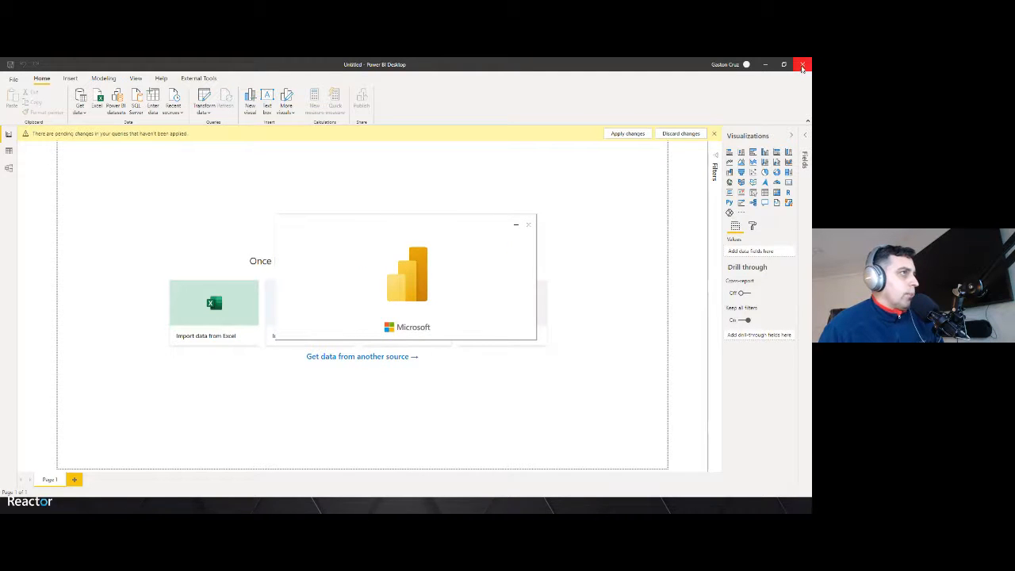
{"action": "left_click", "coordinate": [442, 295]}
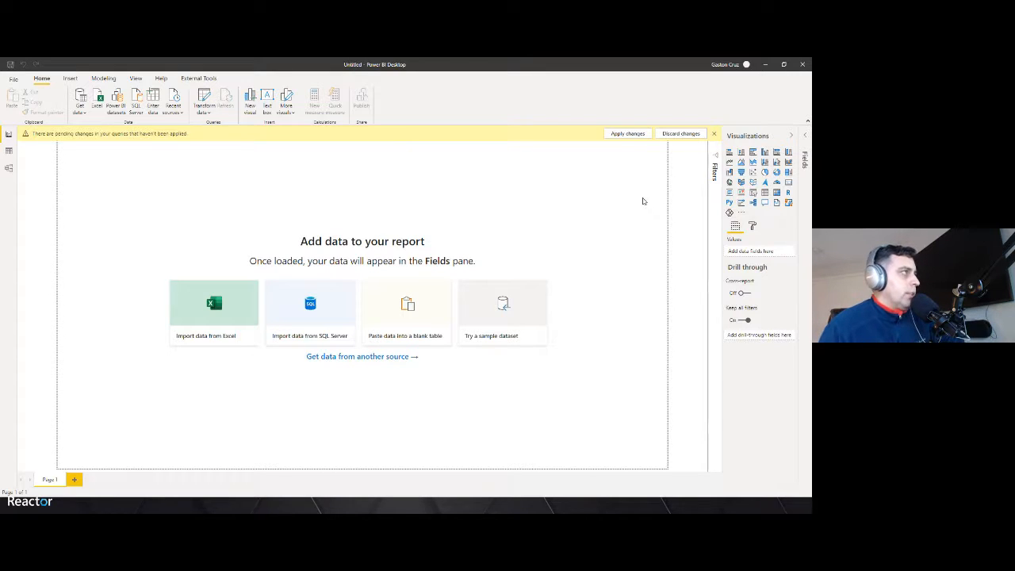
{"action": "left_click", "coordinate": [632, 150]}
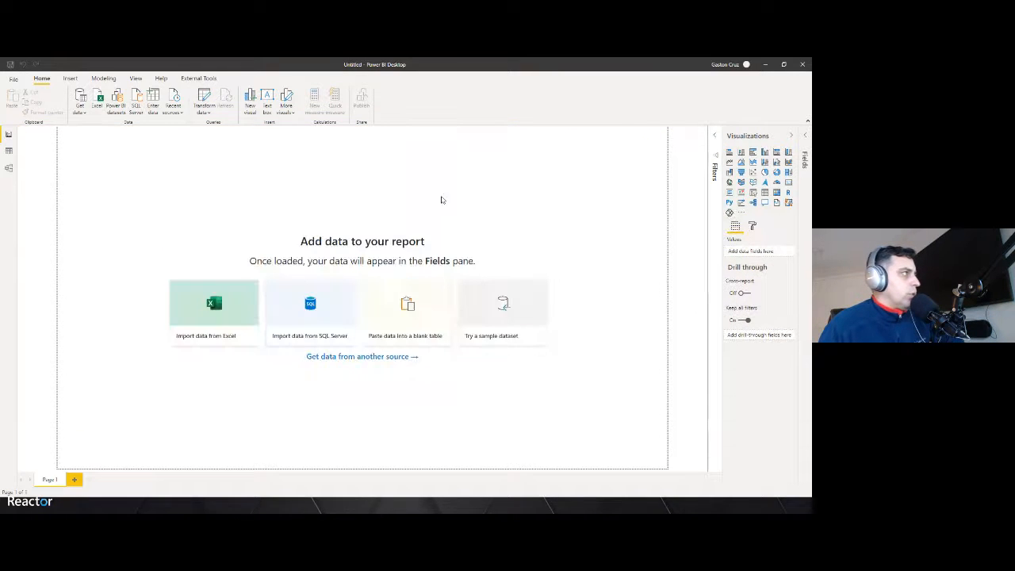
Get data from Power BI datasets, search for react, and create a live-connected report on the Reactor dataset
{"action": "left_click", "coordinate": [78, 116]}
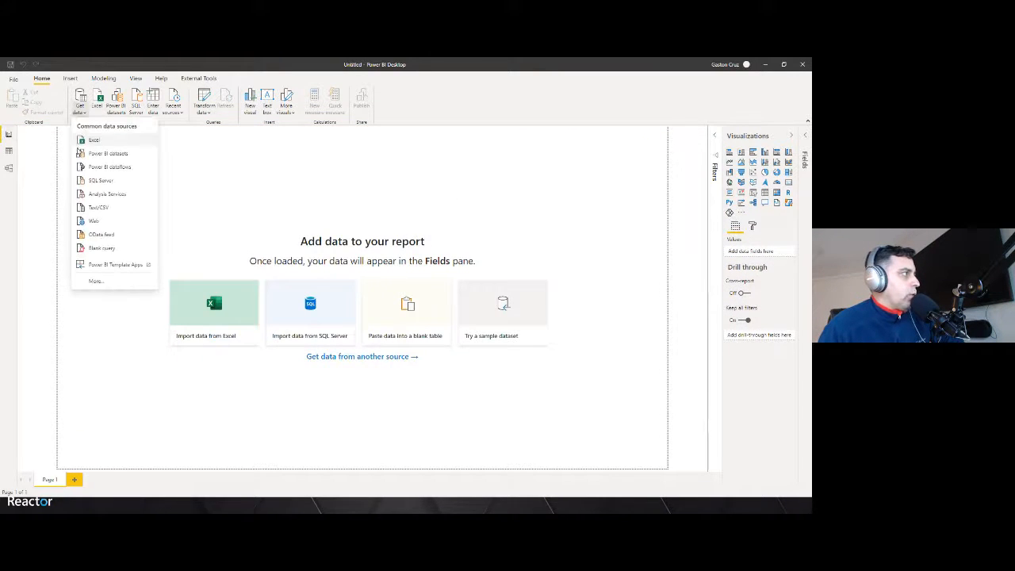
{"action": "left_click", "coordinate": [86, 157]}
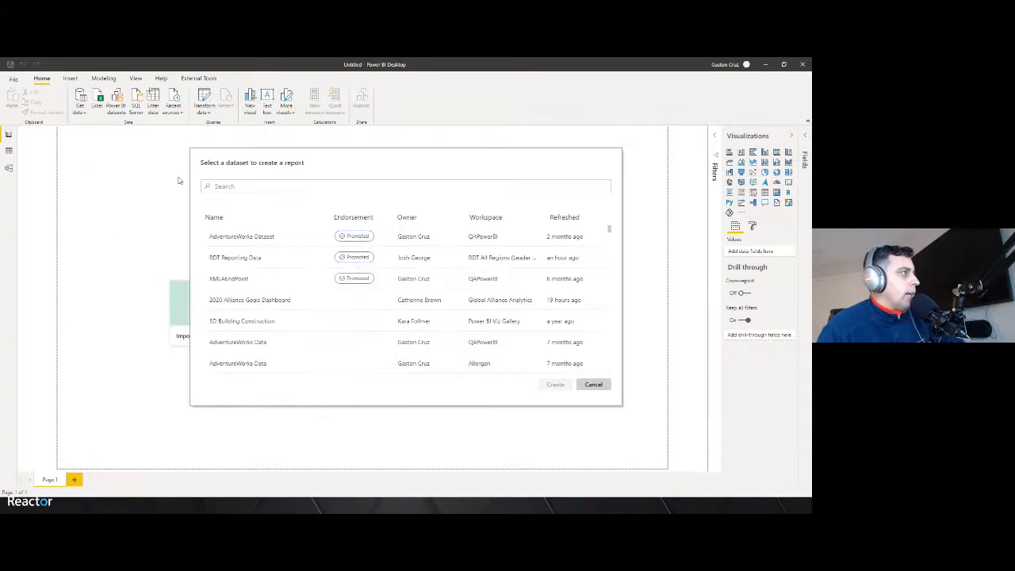
{"action": "scroll", "coordinate": [281, 289], "scroll_direction": "down", "scroll_amount": 10}
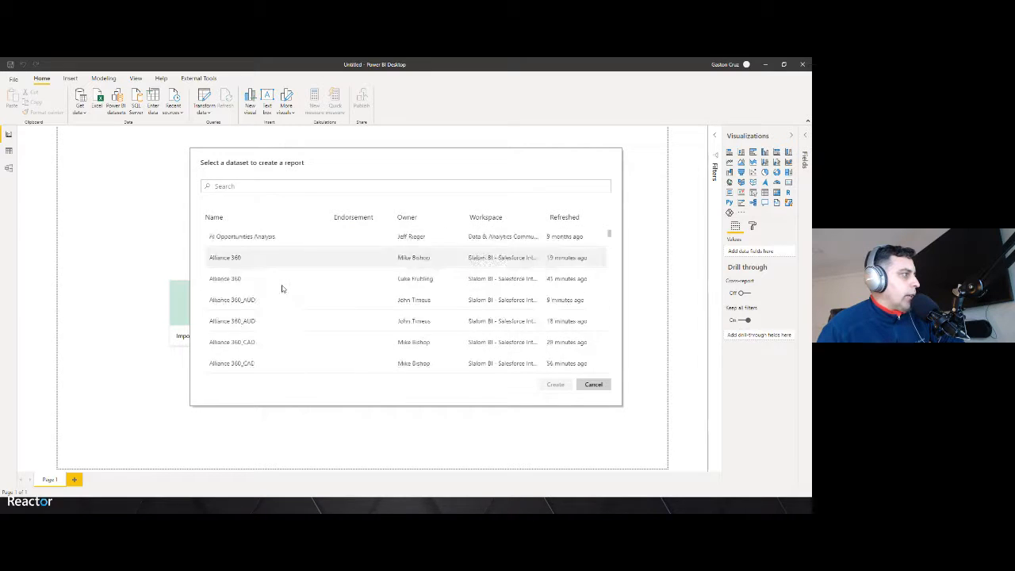
{"action": "scroll", "coordinate": [282, 288], "scroll_direction": "down", "scroll_amount": 5}
{"action": "left_click", "coordinate": [245, 184]}
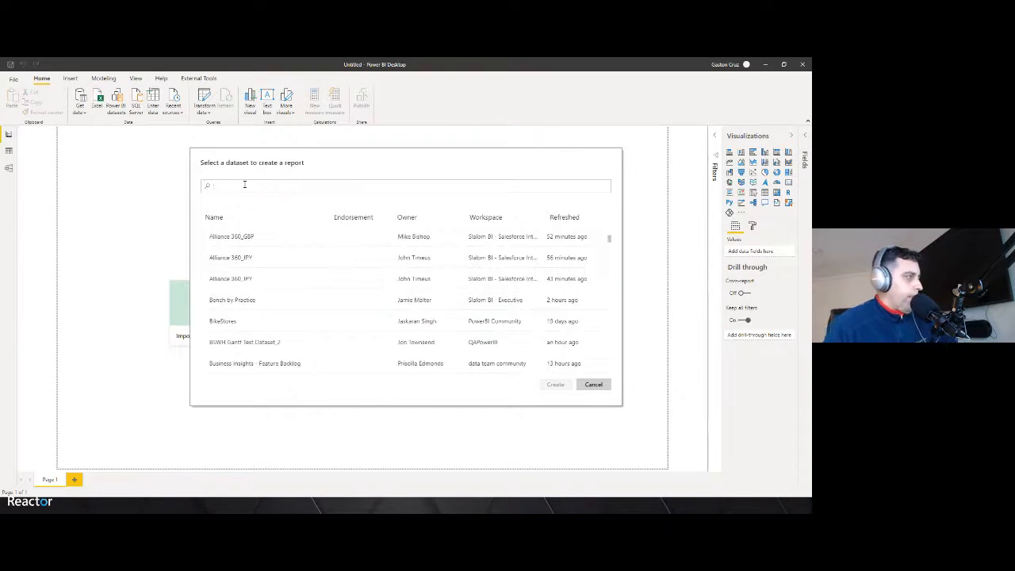
{"action": "type", "text": "react"}
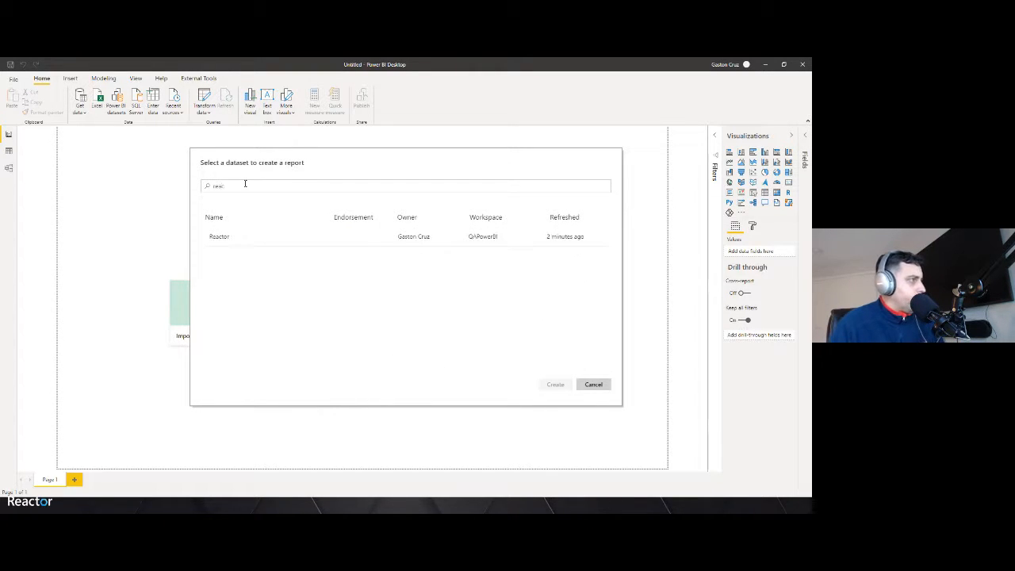
{"action": "left_click", "coordinate": [233, 233]}
{"action": "left_click", "coordinate": [559, 387]}
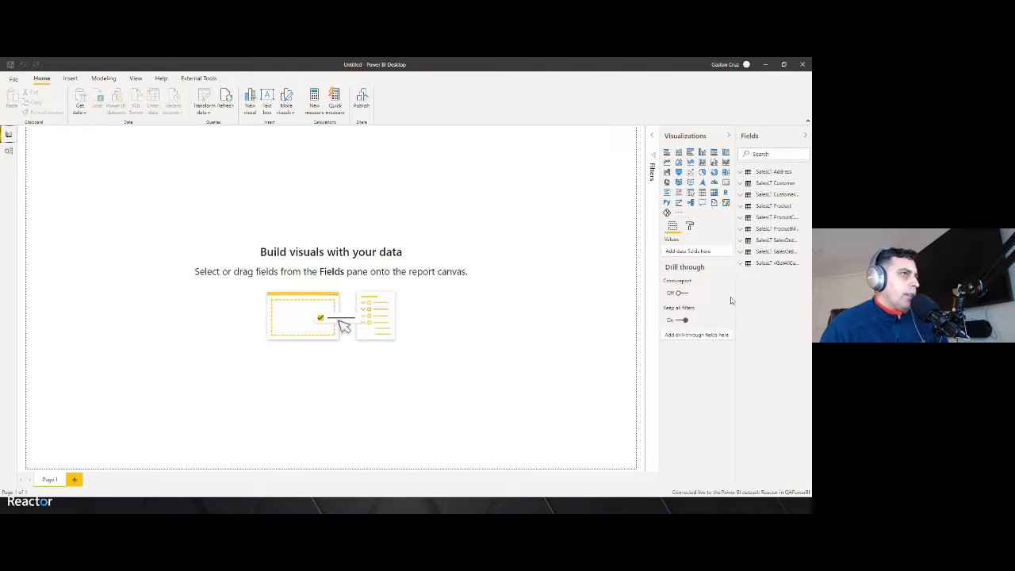
Expand the SalesLT Address and SalesLT Customer tables and drop the City field onto the canvas as a map
{"action": "left_click_drag", "start_coordinate": [732, 301], "coordinate": [630, 295]}
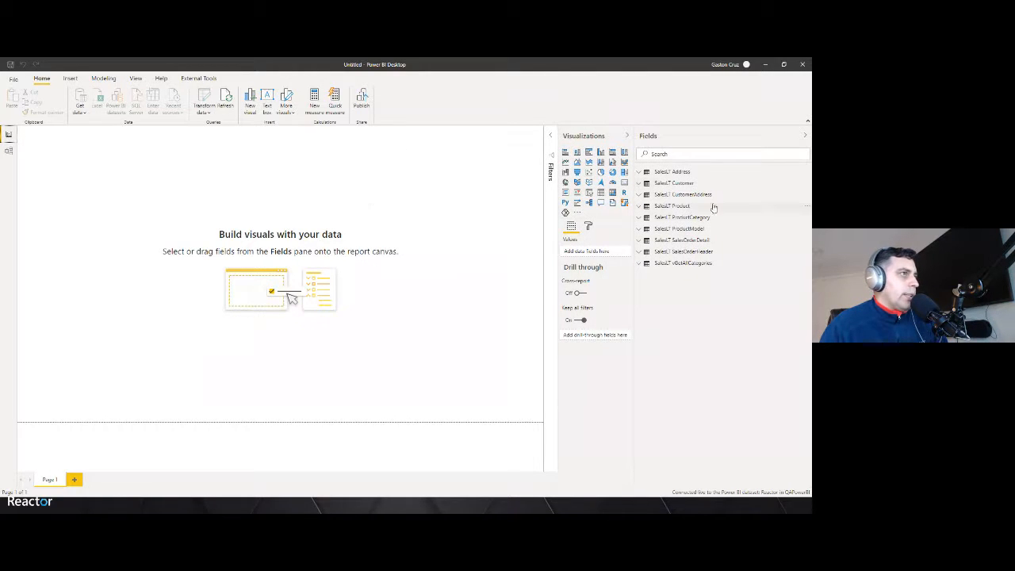
{"action": "left_click", "coordinate": [639, 172]}
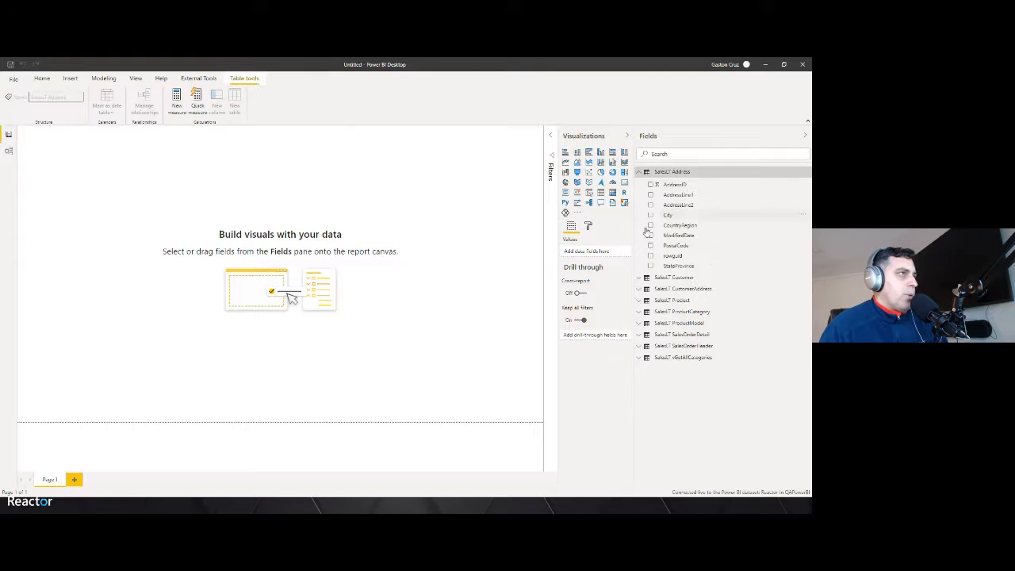
{"action": "left_click", "coordinate": [639, 279]}
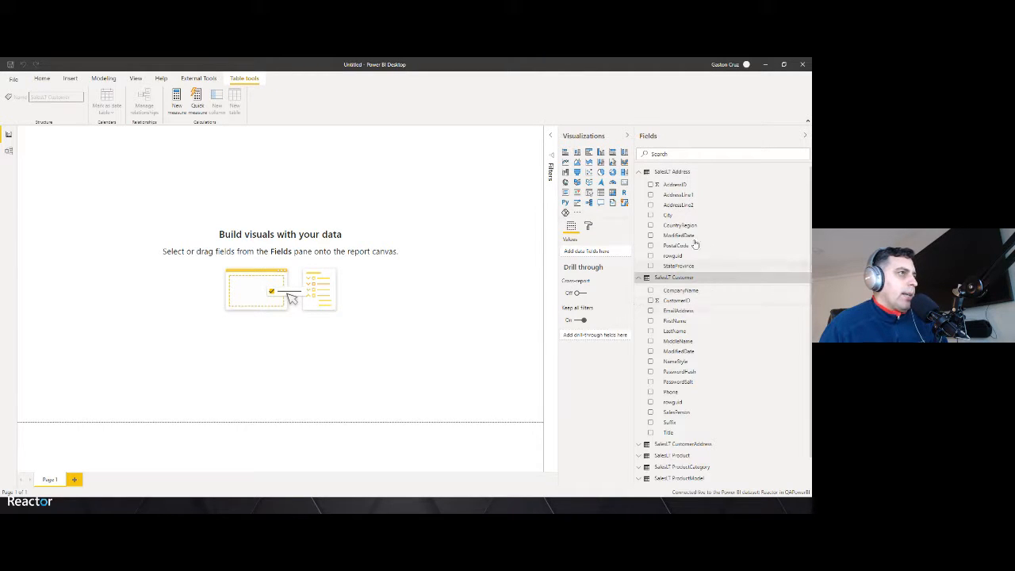
{"action": "left_click_drag", "start_coordinate": [668, 216], "coordinate": [530, 233]}
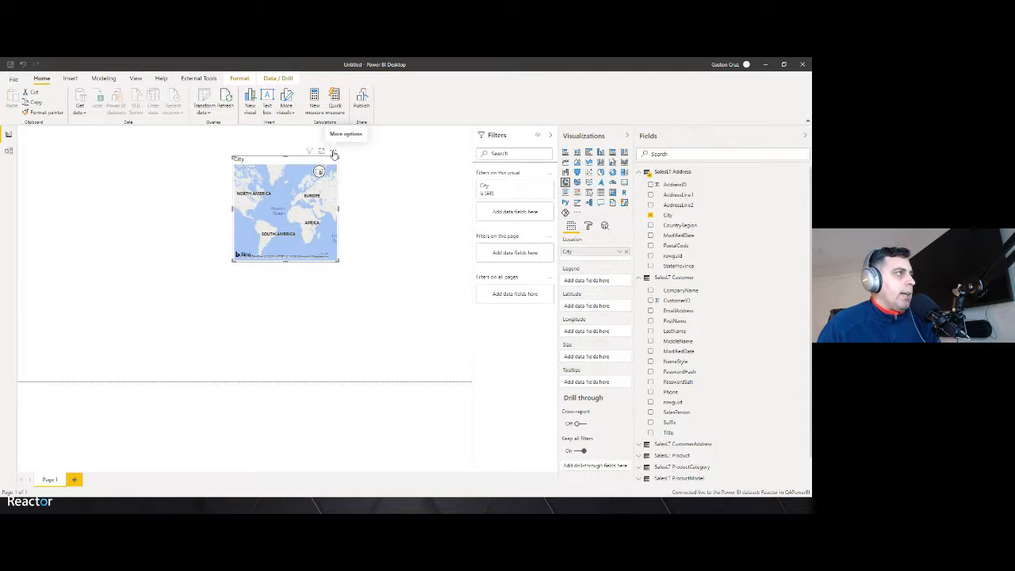
Remove the City map visual from the report canvas
{"action": "left_click", "coordinate": [334, 155]}
{"action": "left_click", "coordinate": [353, 182]}
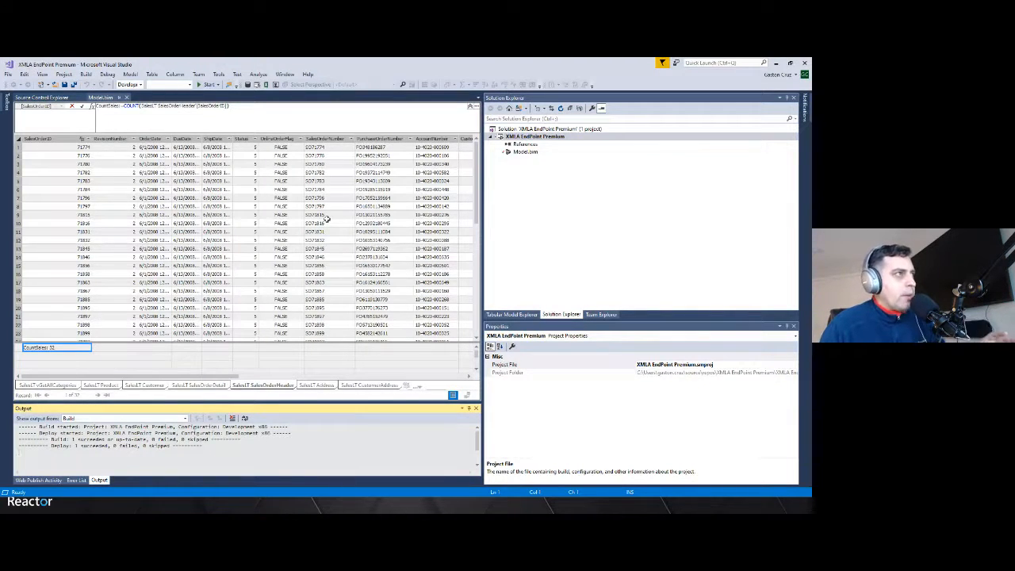
Open the XMLA EndPoint Premium project's deployment properties, inspect the Server and Database entries, and cancel
{"action": "left_click", "coordinate": [523, 138]}
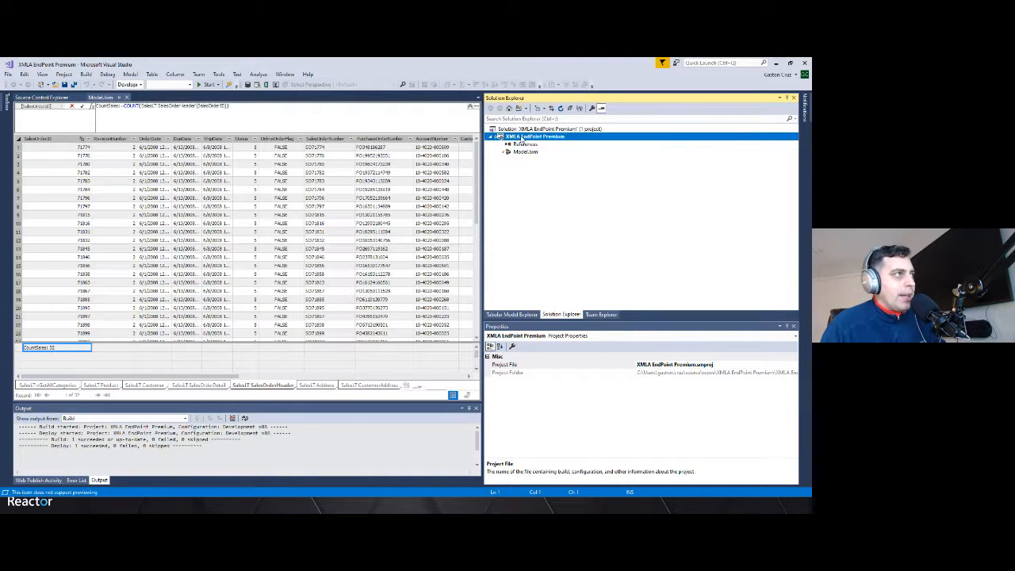
{"action": "right_click", "coordinate": [523, 137]}
{"action": "left_click", "coordinate": [538, 301]}
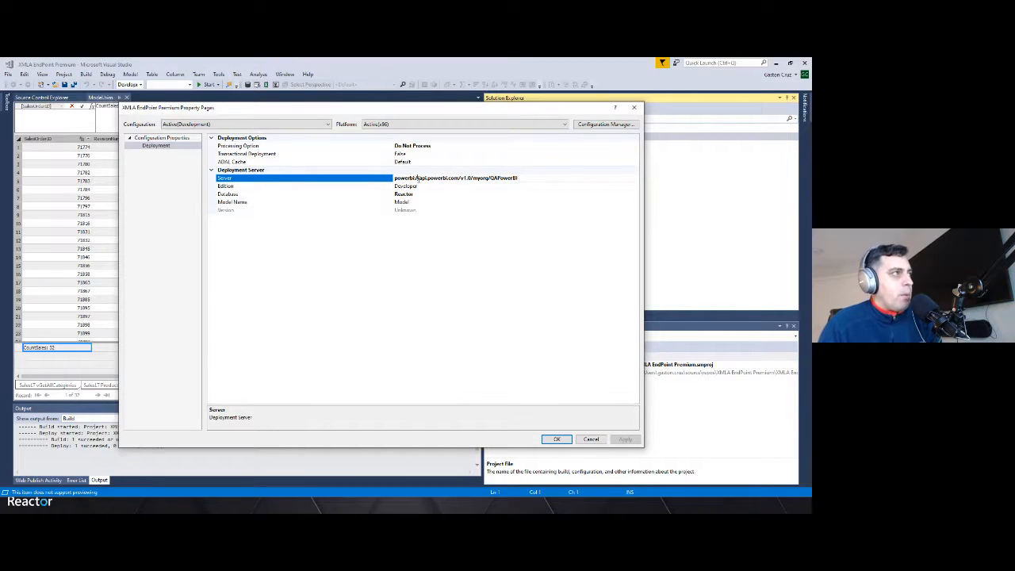
{"action": "left_click_drag", "start_coordinate": [519, 179], "coordinate": [389, 181]}
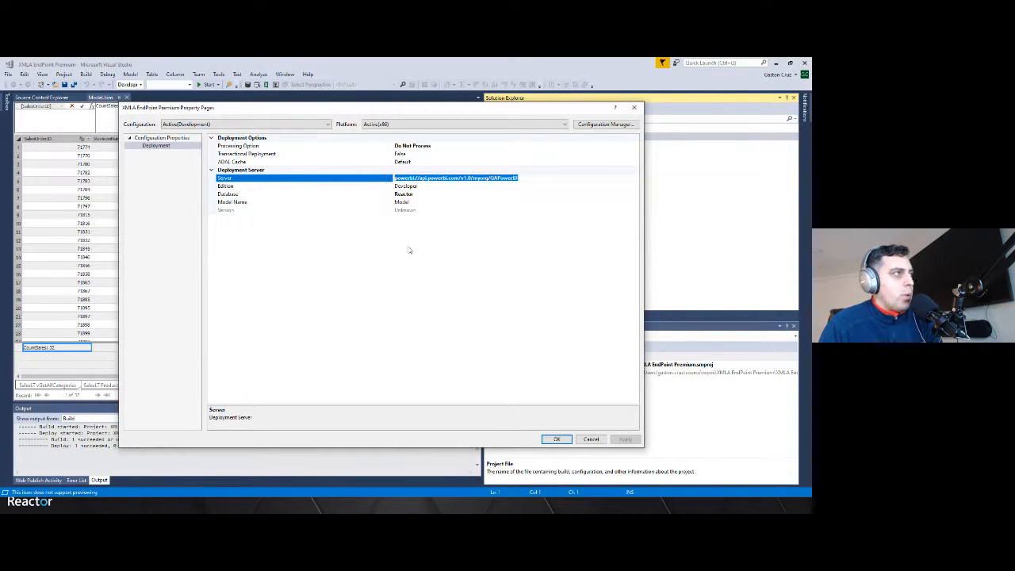
{"action": "left_click", "coordinate": [415, 195]}
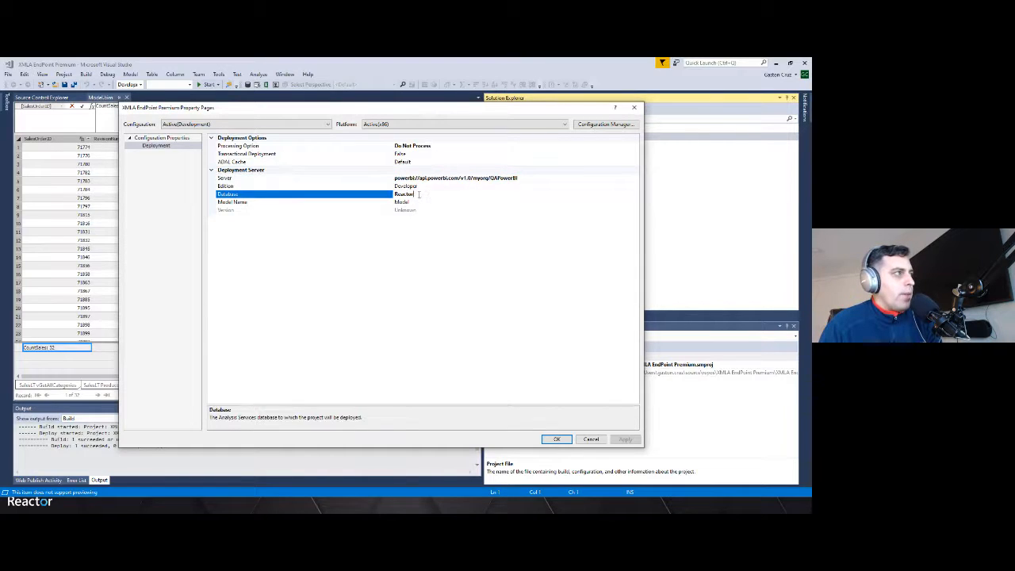
{"action": "left_click", "coordinate": [418, 194]}
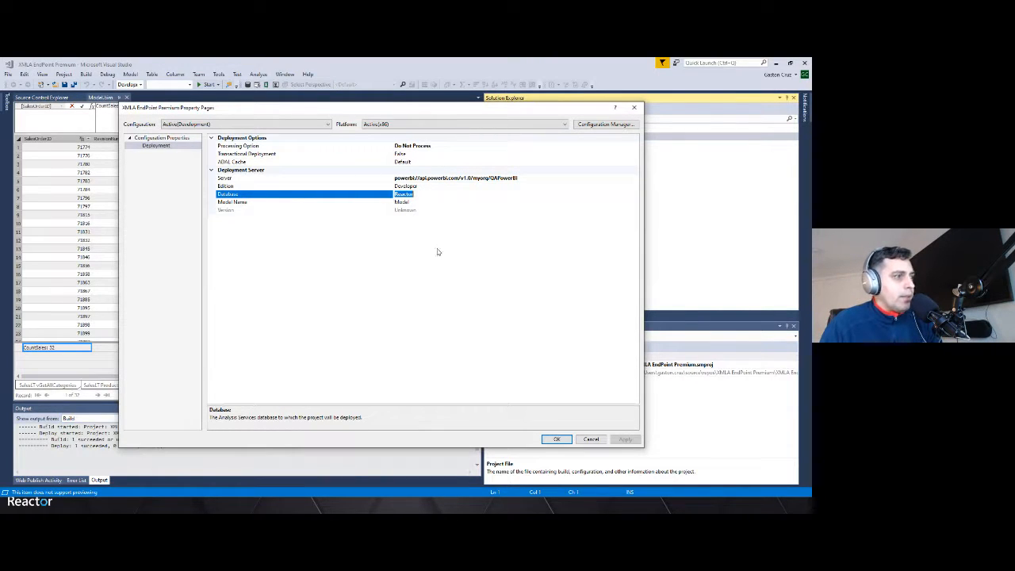
{"action": "left_click", "coordinate": [591, 439]}
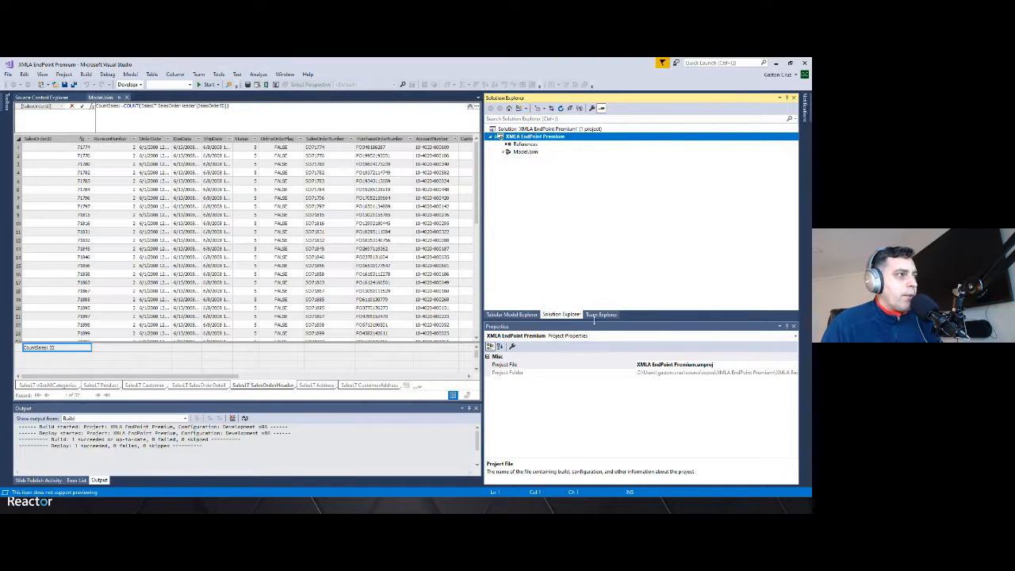
Show Team Explorer, view the QAPowerBI workspace's datasets and dataflows in the browser, and return to Power BI Desktop
{"action": "left_click", "coordinate": [601, 314]}
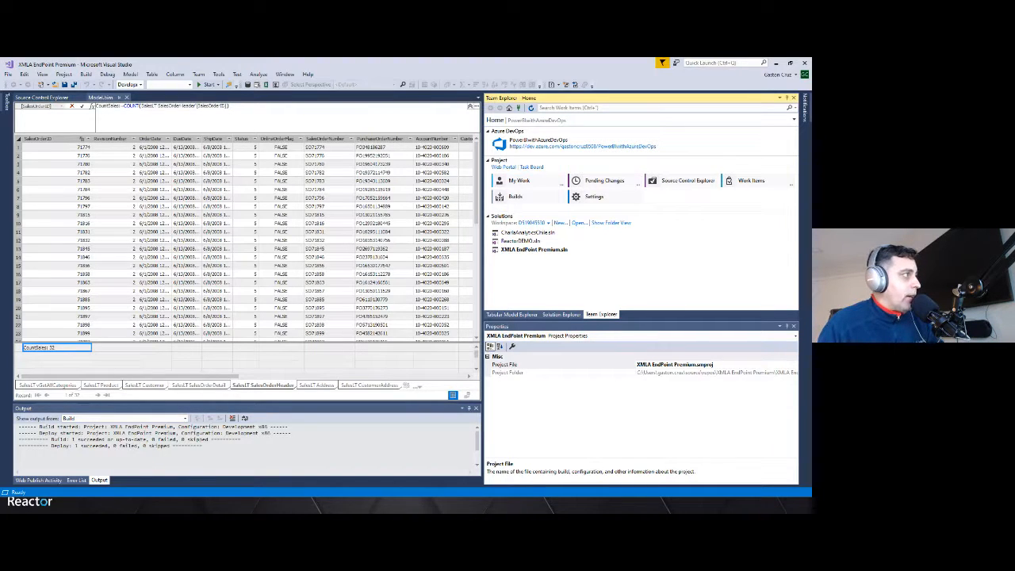
{"action": "key", "text": "alt+Tab"}
{"action": "left_click", "coordinate": [35, 288]}
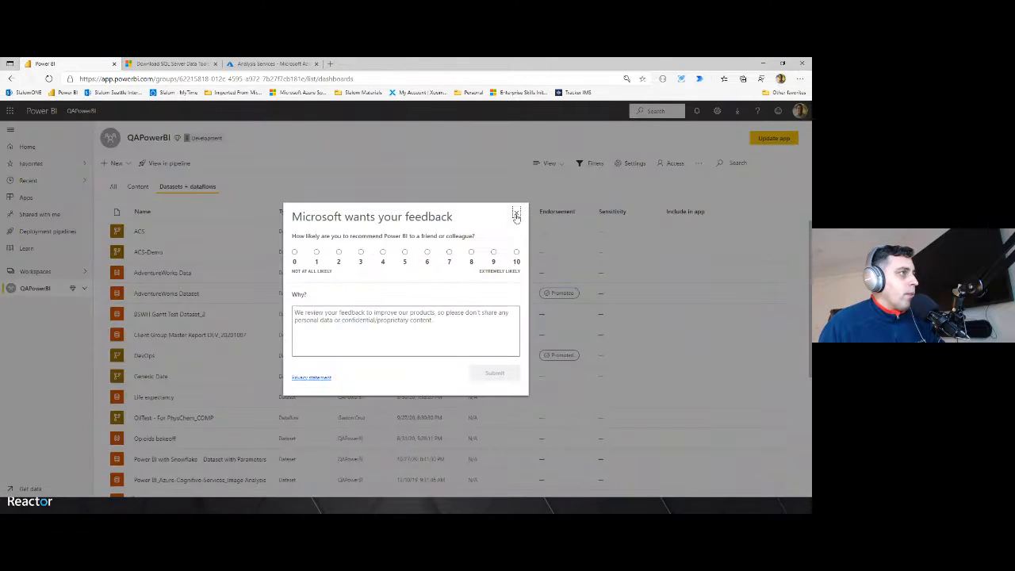
{"action": "left_click", "coordinate": [517, 213]}
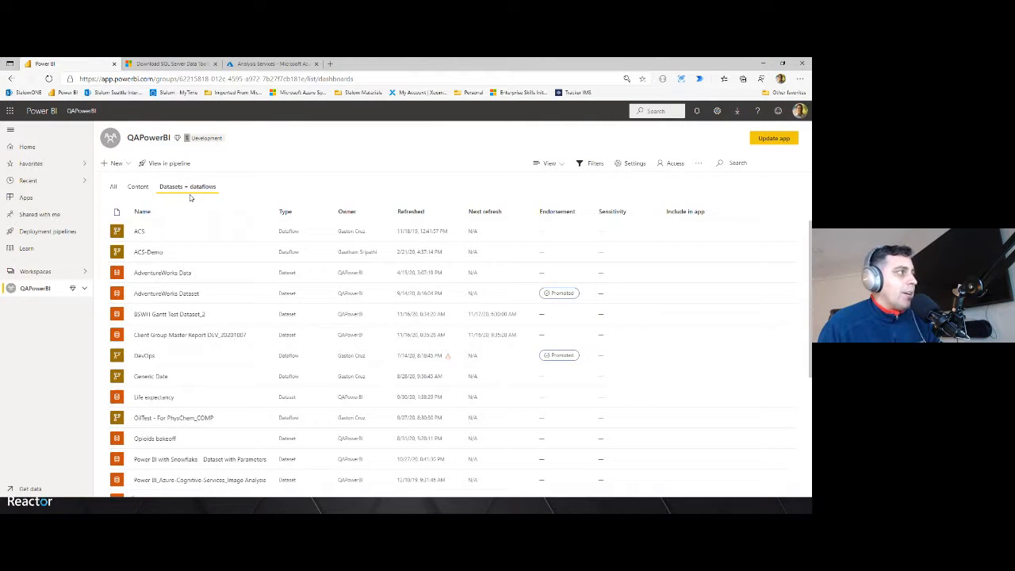
{"action": "mouse_move", "coordinate": [234, 321]}
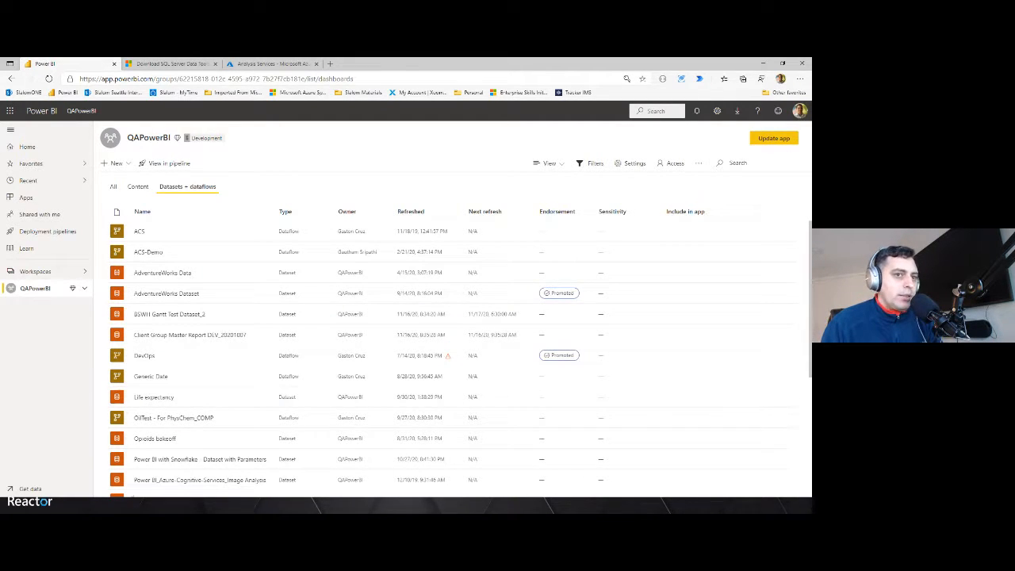
{"action": "left_click", "coordinate": [587, 506]}
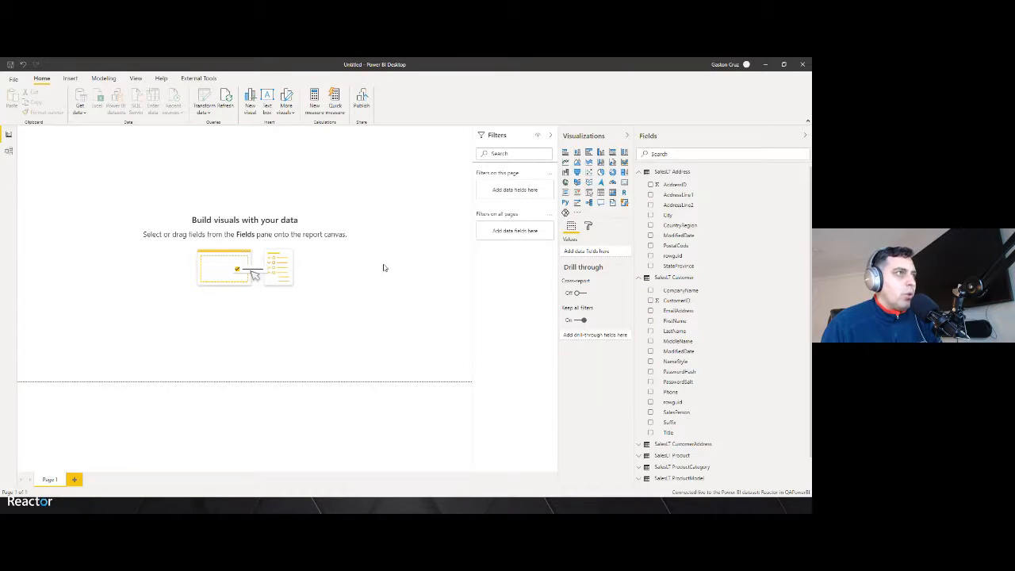
{"action": "left_click", "coordinate": [82, 113]}
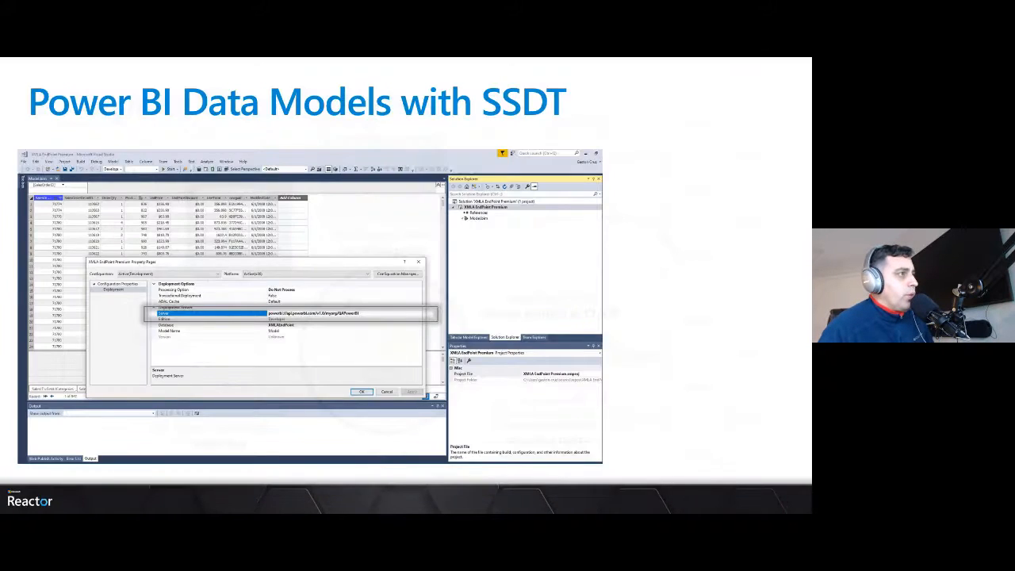
{"action": "key", "text": "Right"}
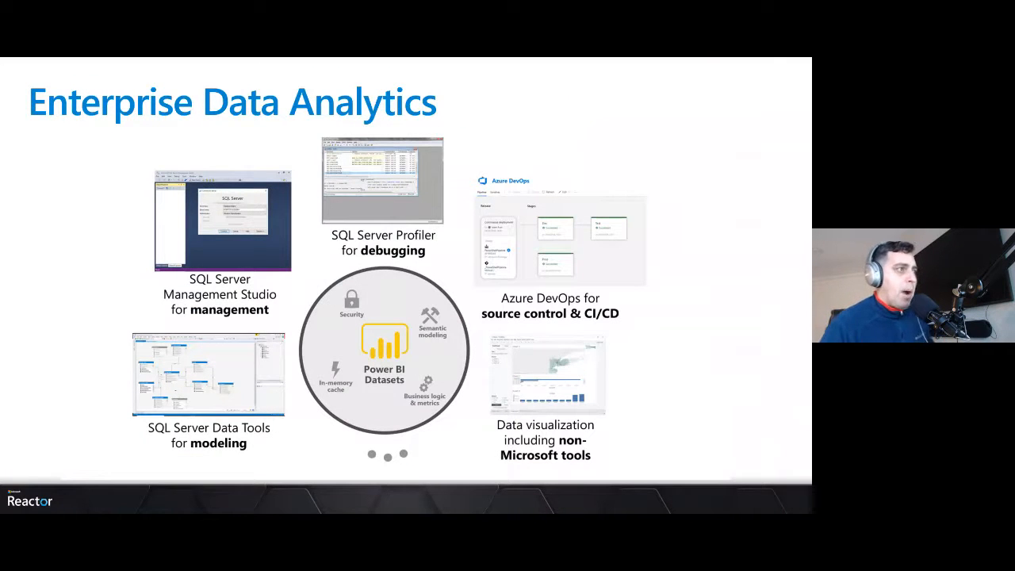